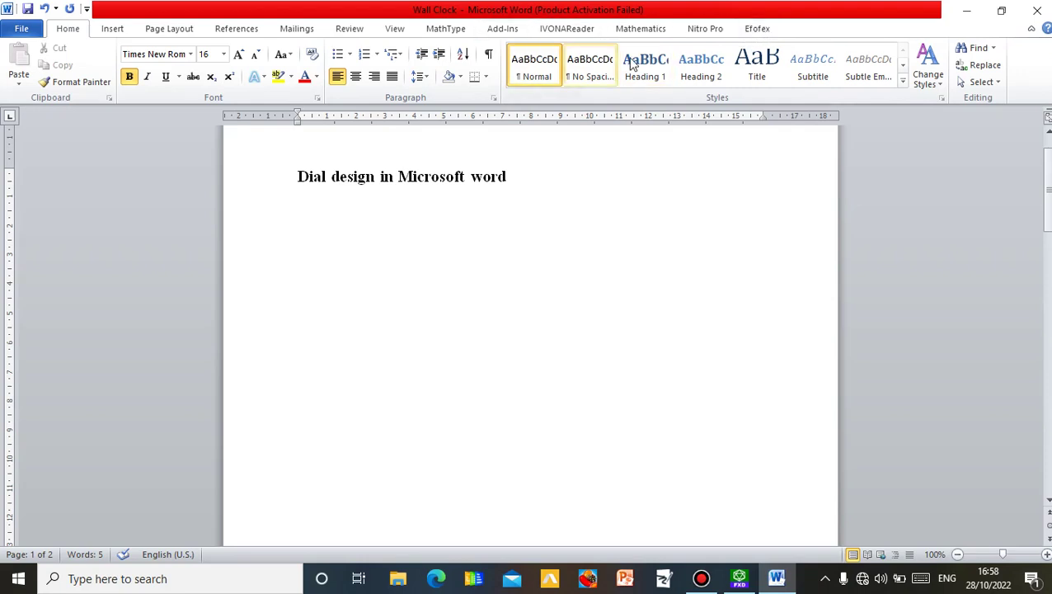
Open FX Draw from the Word document and place a point near the middle of the grid
click(757, 28)
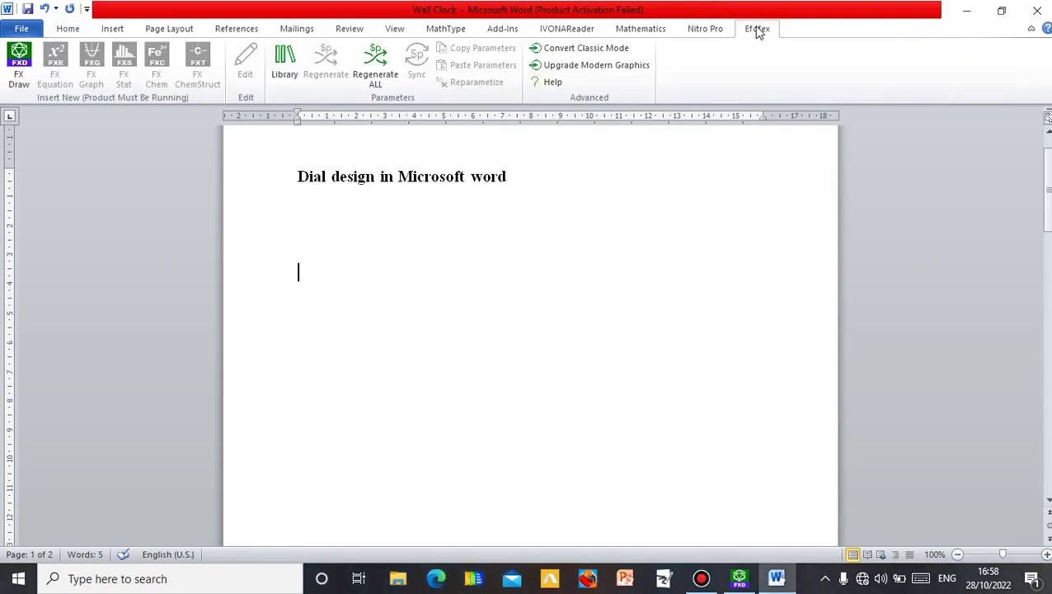
click(20, 73)
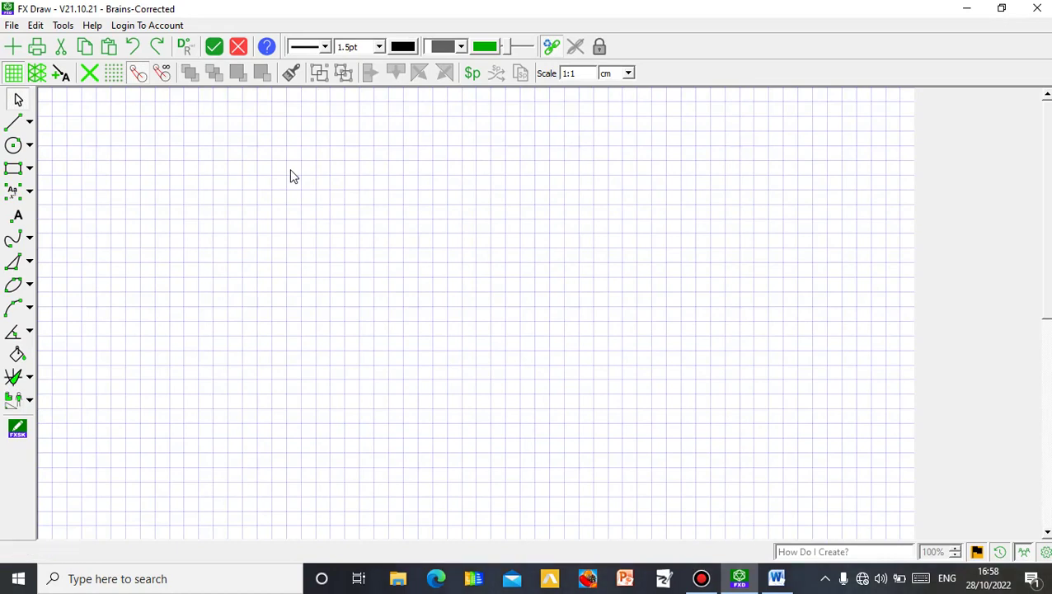
click(18, 219)
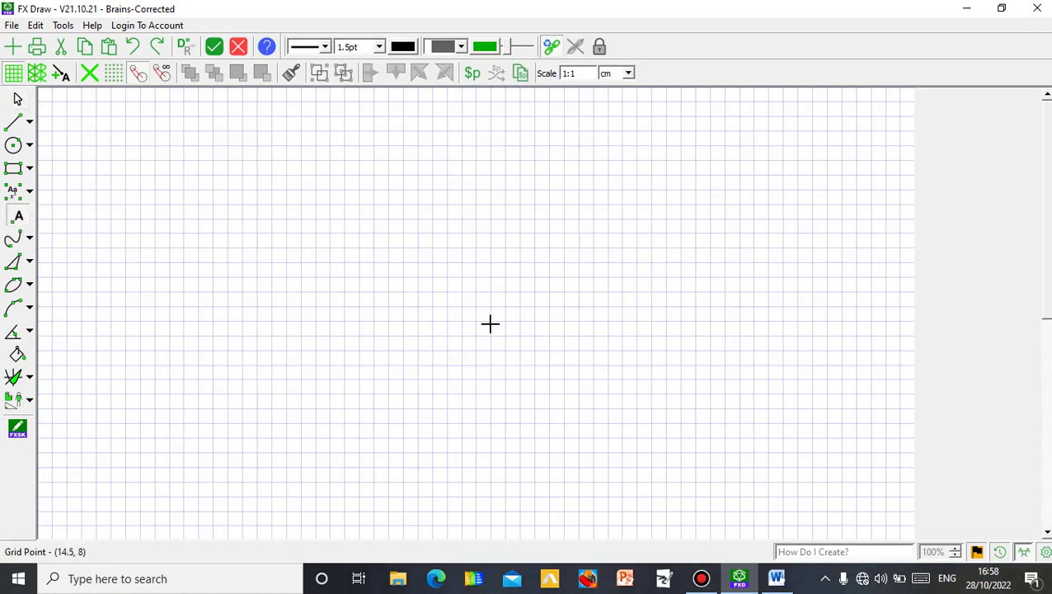
click(463, 351)
Draw a dial centred on the point, with a radius of about 10 grid squares
click(30, 149)
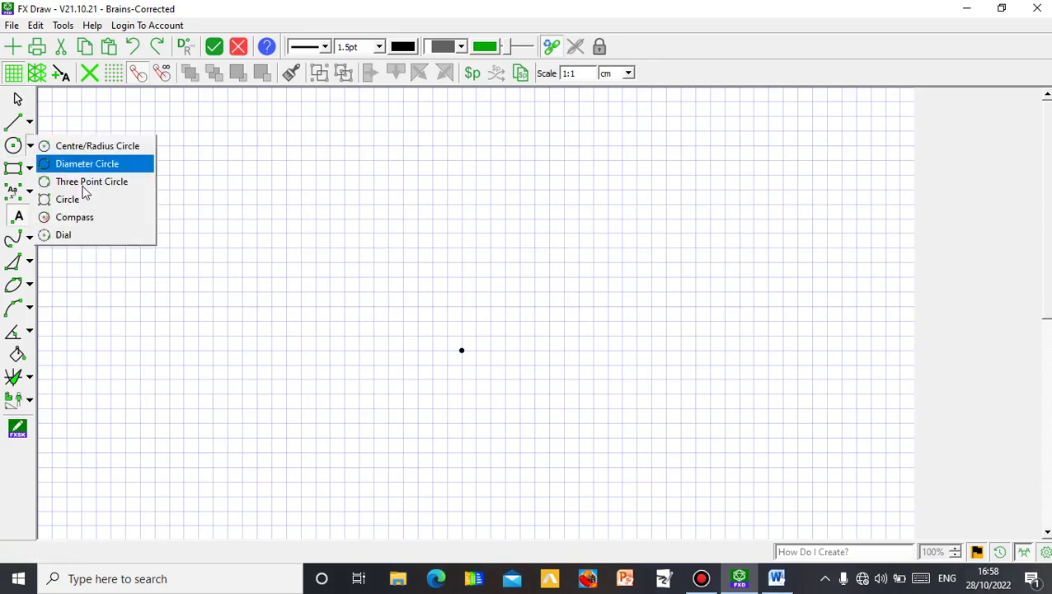
click(93, 238)
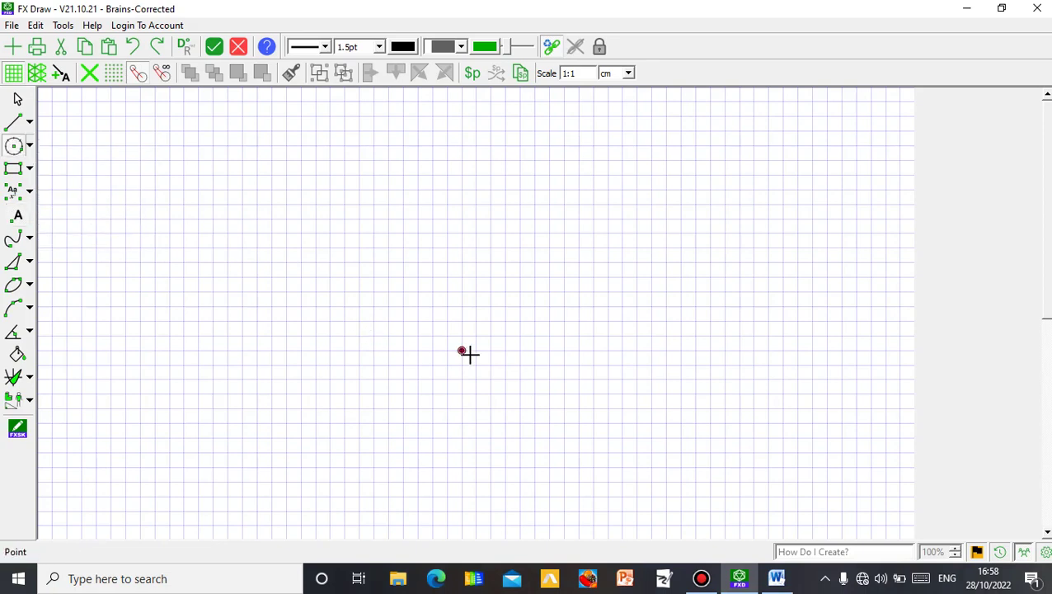
drag(461, 352, 352, 242)
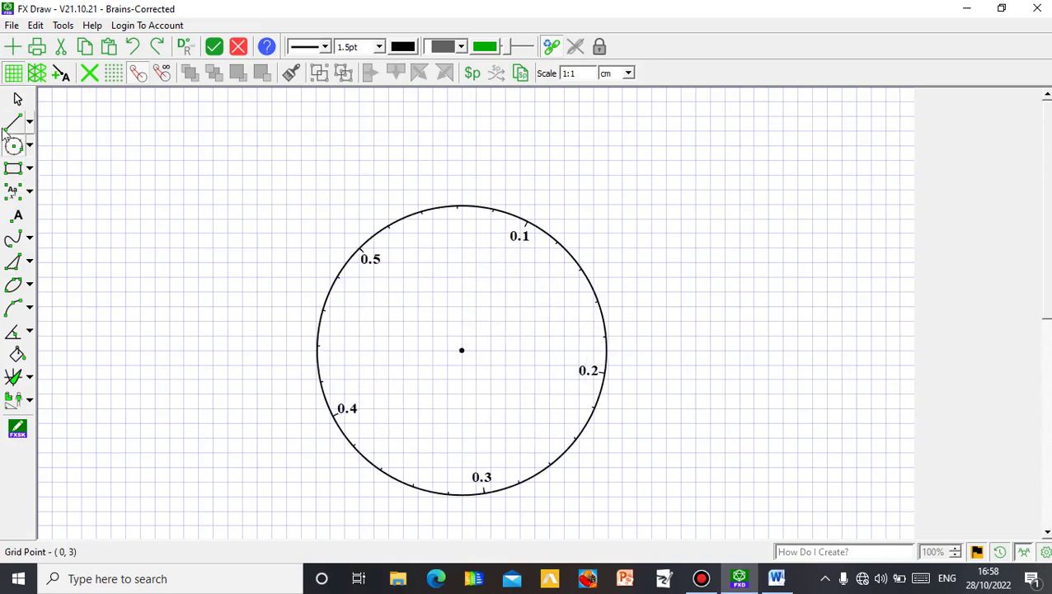
click(18, 99)
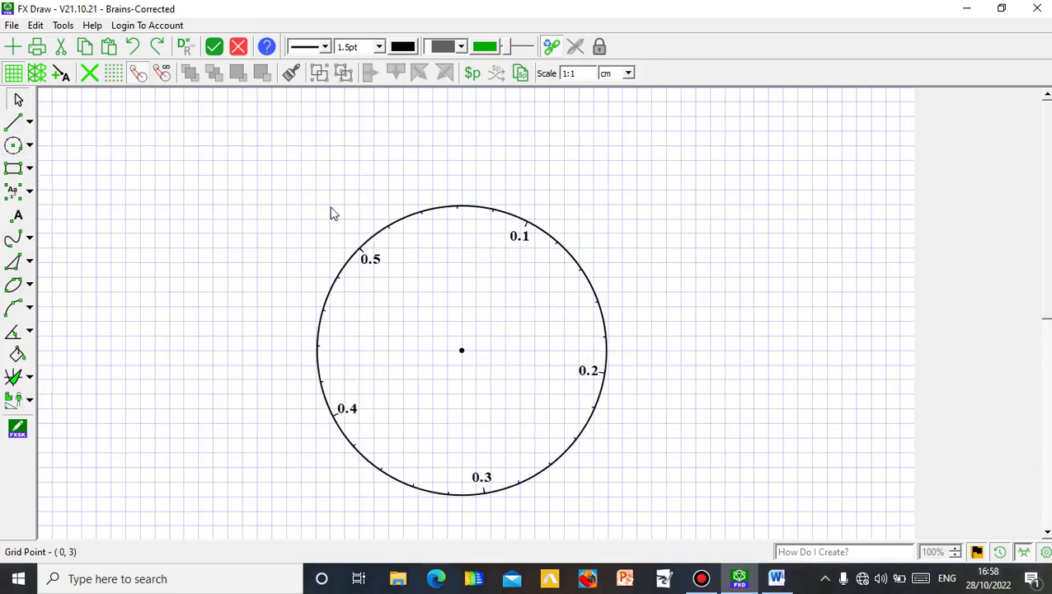
Set the dial axis to a maximum of 60, minor ticks every 1 and major ticks every 5
click(490, 216)
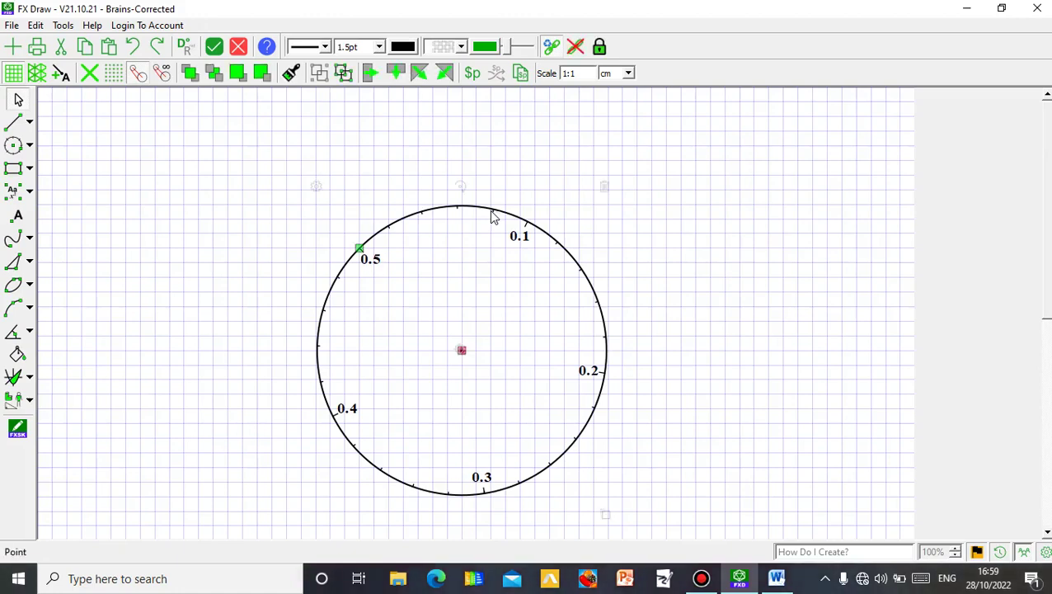
click(315, 187)
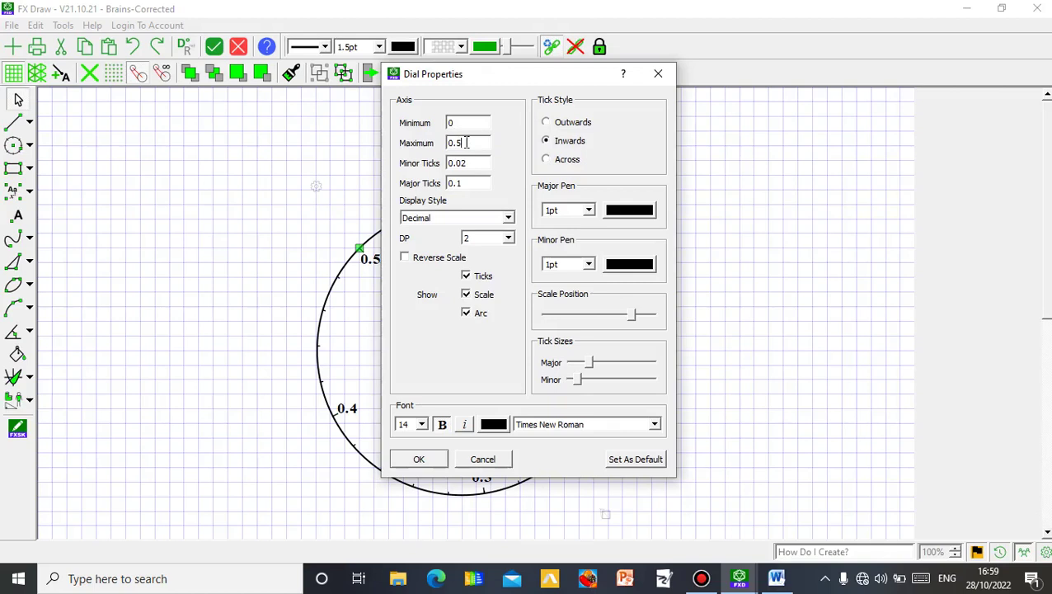
click(466, 142)
key(BackSpace)
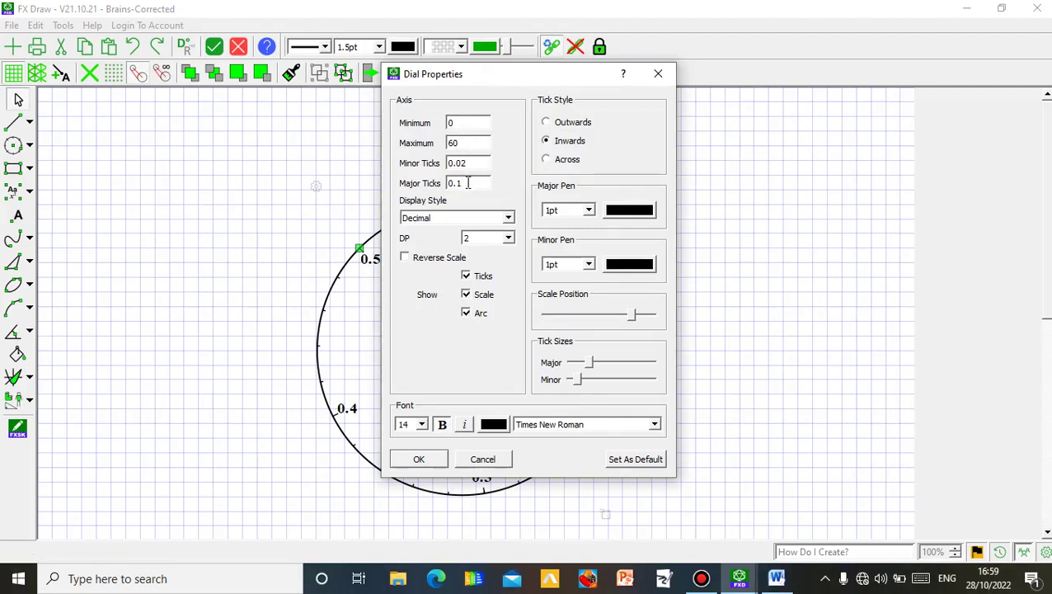
key(BackSpace)
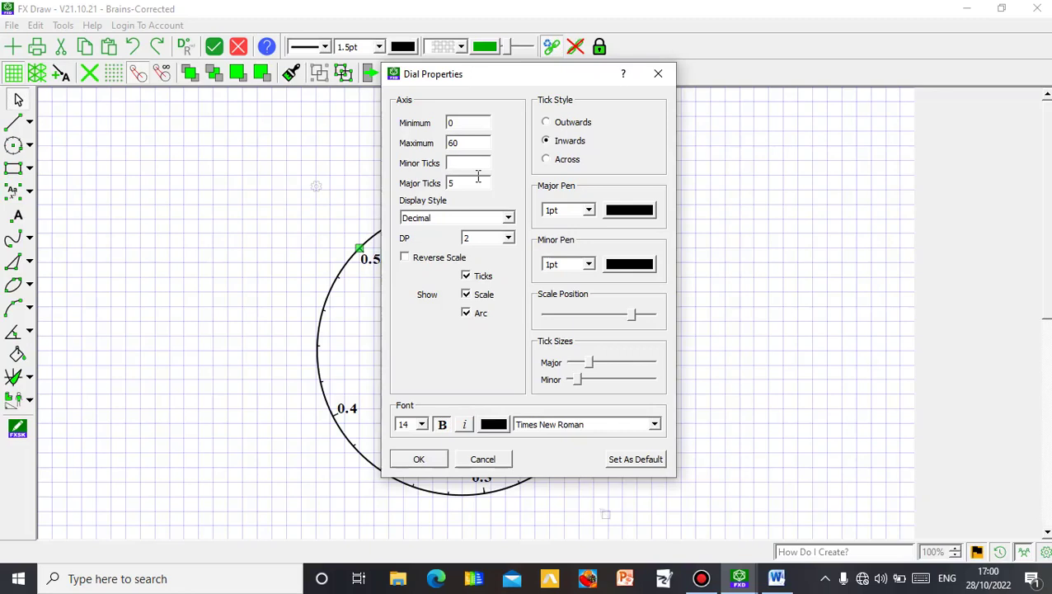
text(1)
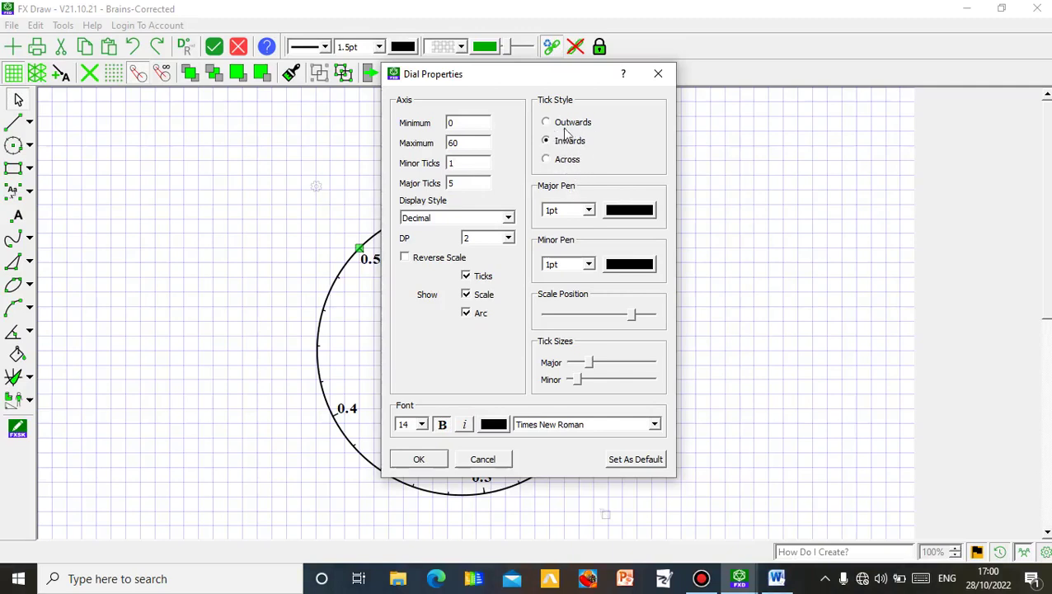
Set the dial's major pen to 2pt and its minor pen to 1.5pt, and apply the properties
click(589, 212)
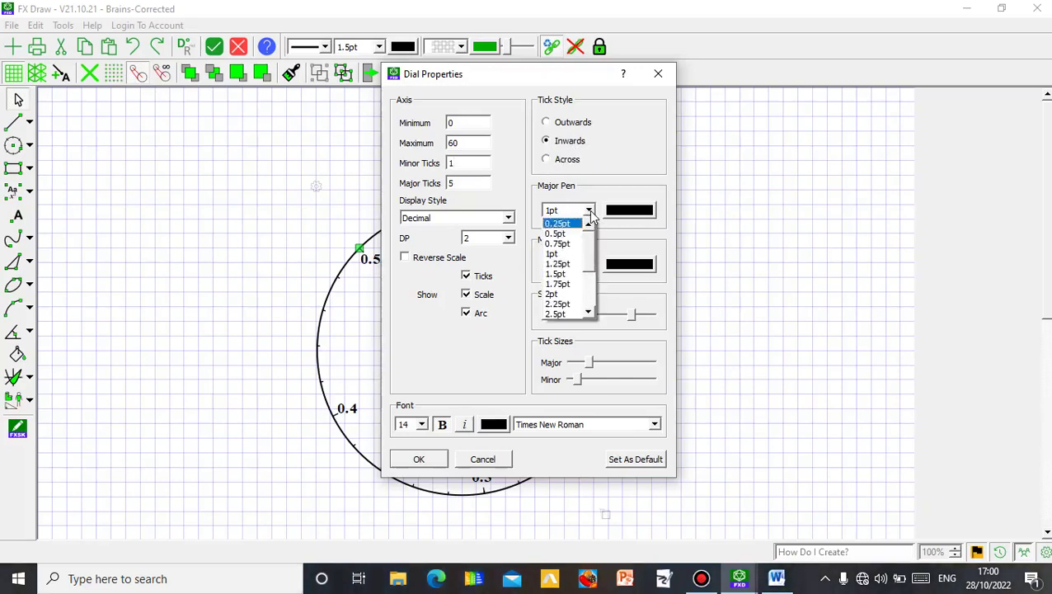
click(559, 295)
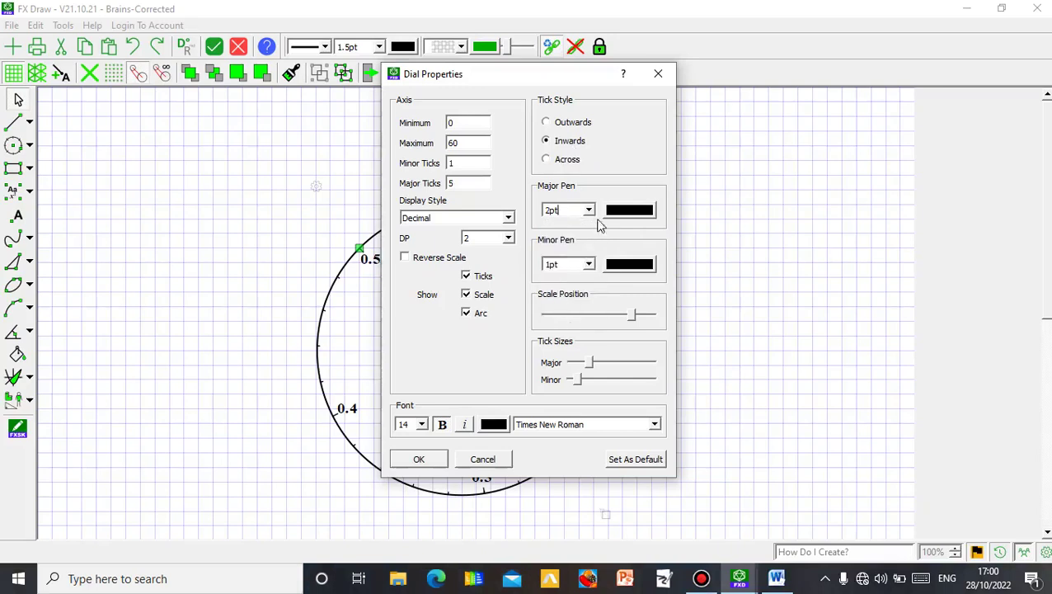
click(590, 265)
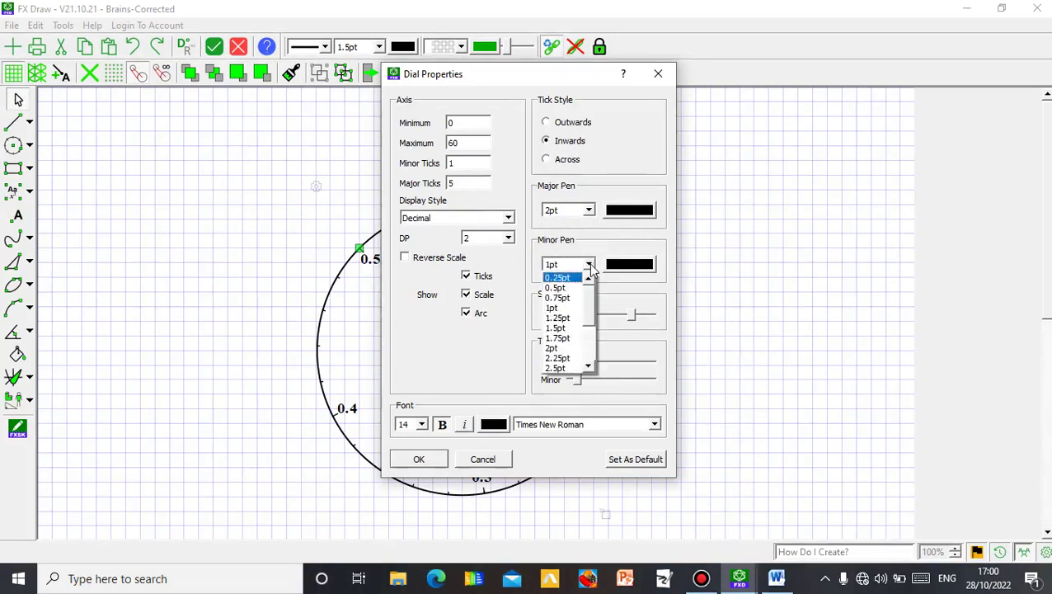
click(567, 329)
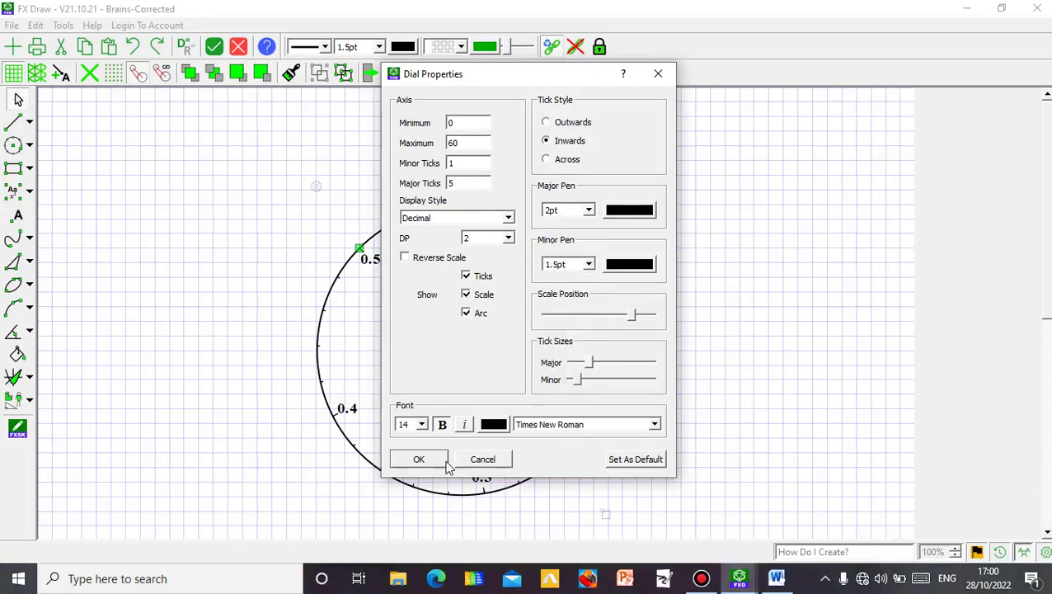
click(419, 460)
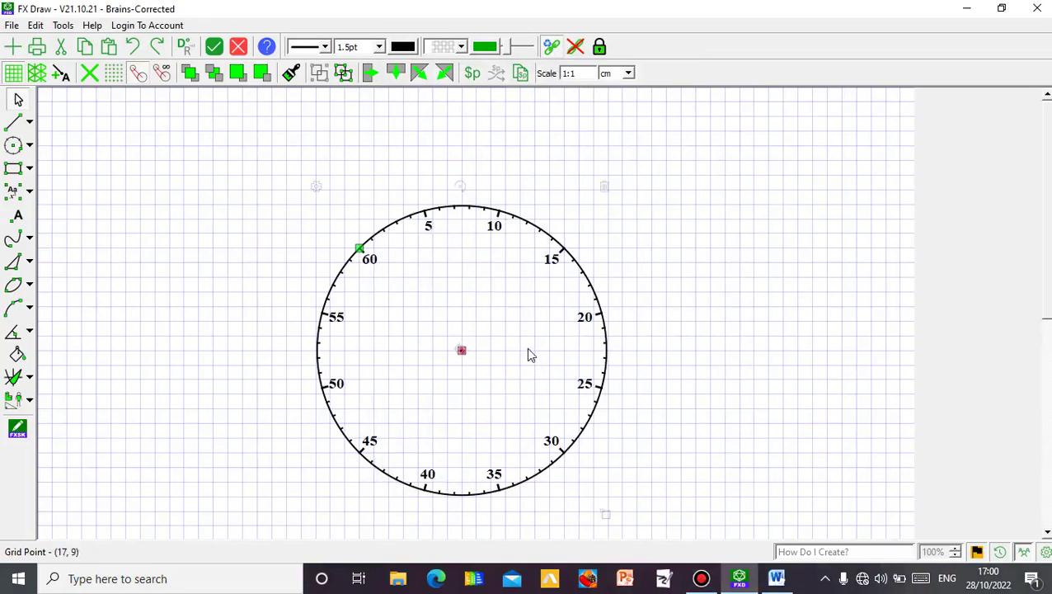
Rotate the dial clockwise until the 60 mark sits at the top of the circle
click(641, 237)
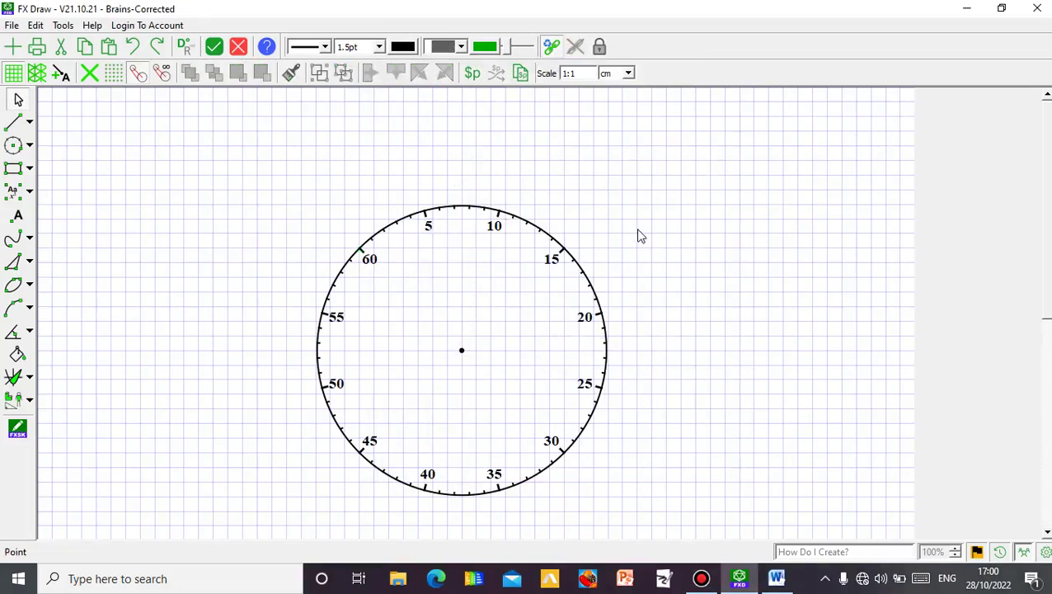
click(512, 219)
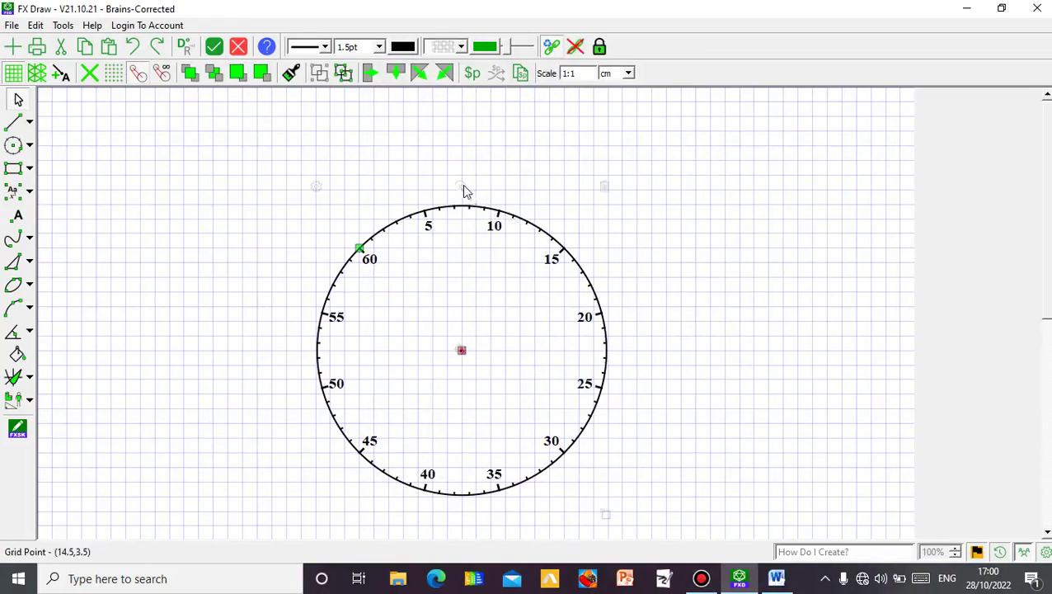
drag(470, 192, 564, 253)
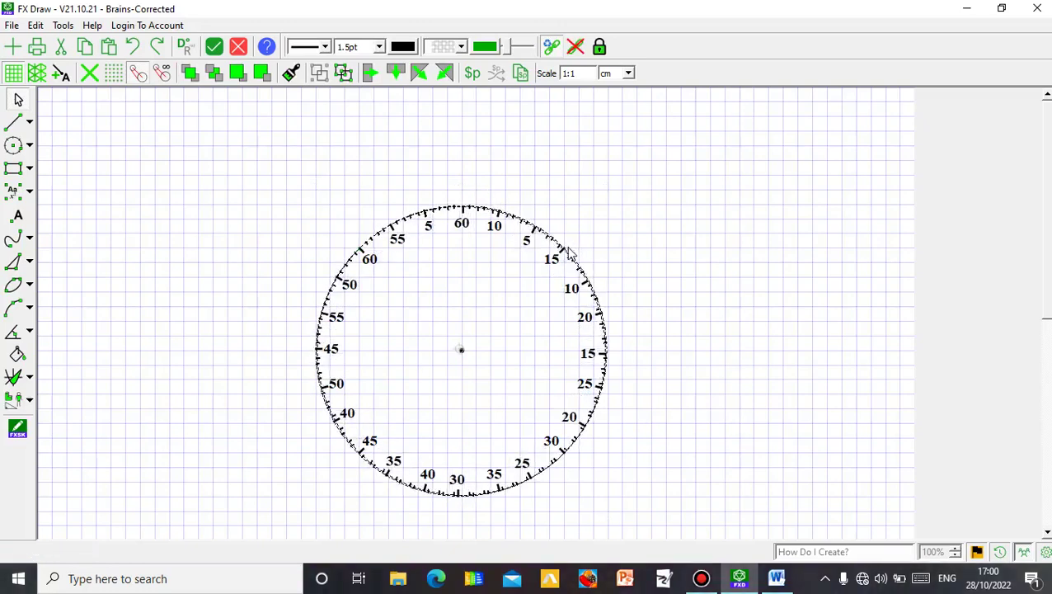
key(Escape)
click(630, 269)
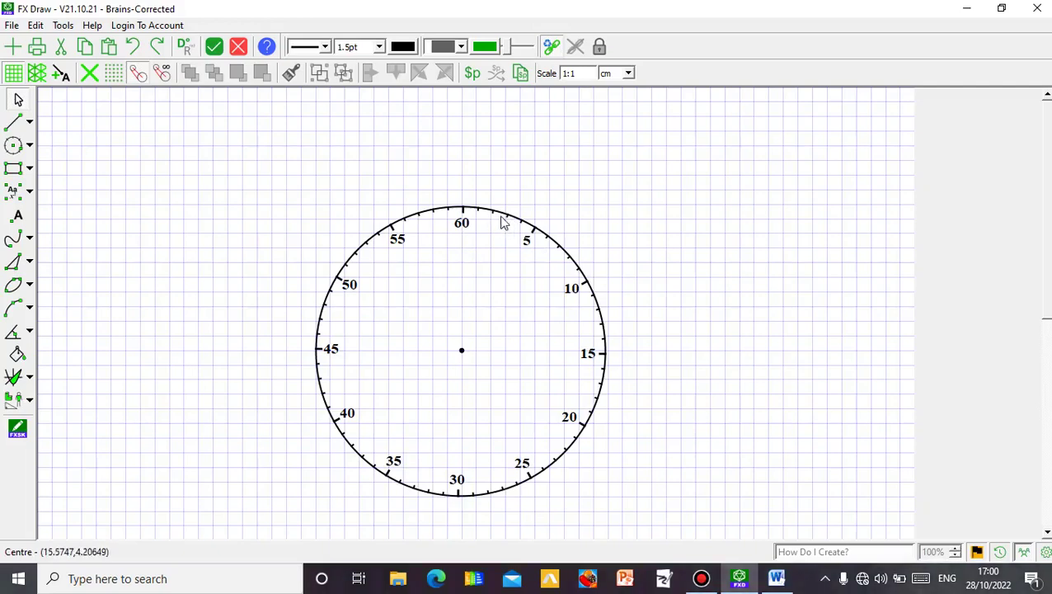
Lengthen the dial's major and minor ticks slightly in its properties
click(389, 246)
click(316, 188)
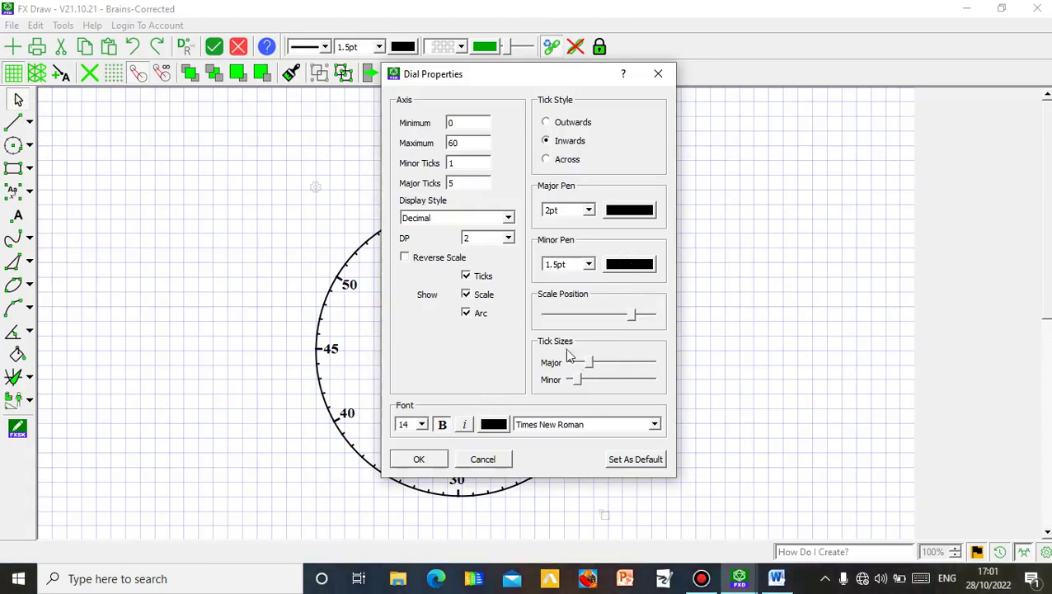
drag(590, 363, 589, 385)
click(419, 460)
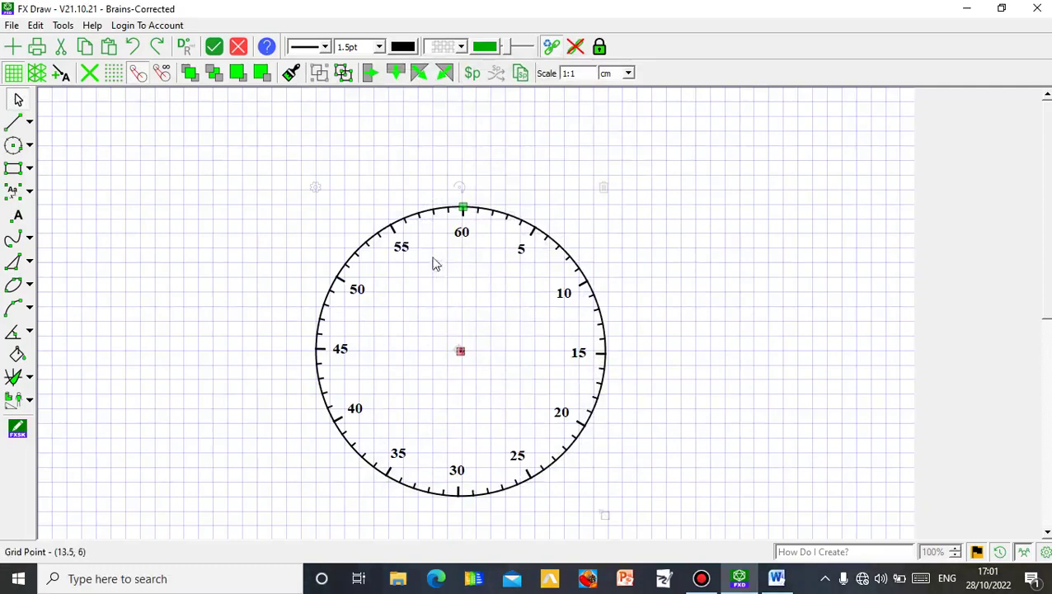
Shift the dial's scale position so the numbers lie outside the circle
click(315, 188)
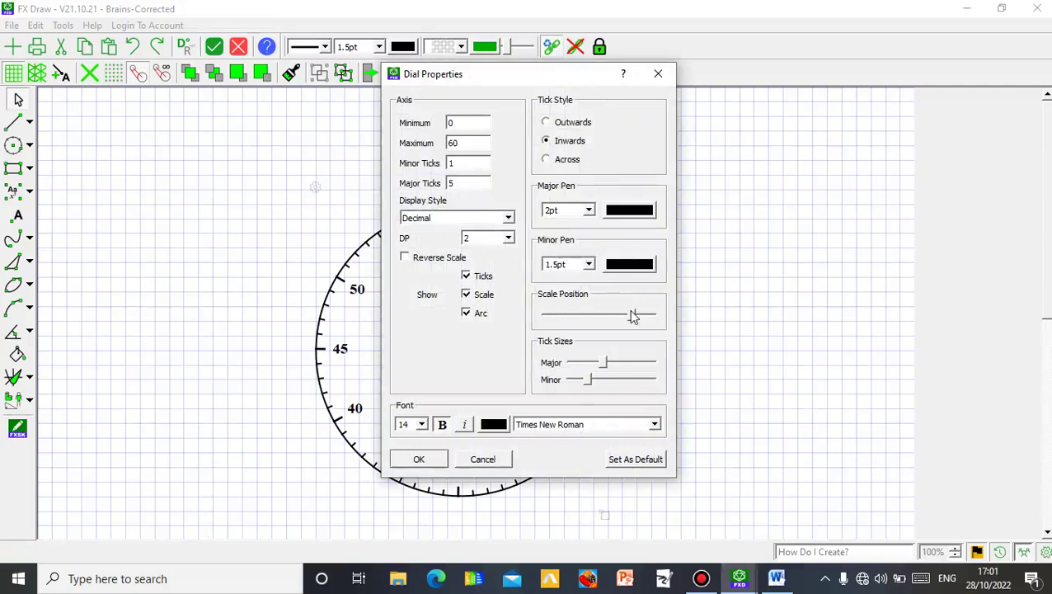
drag(631, 312, 574, 323)
click(420, 459)
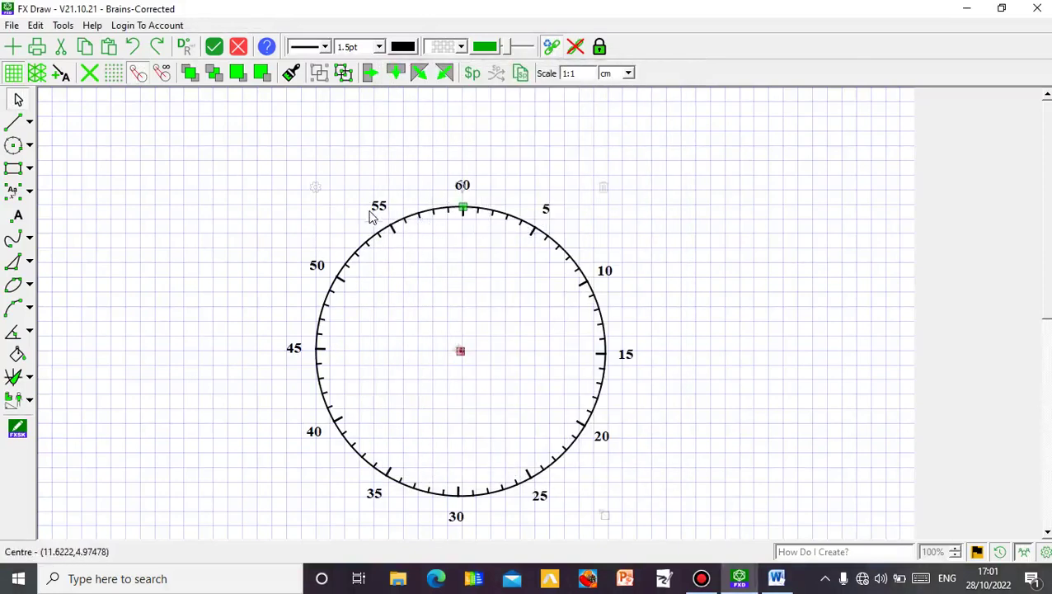
Shift the dial's scale position so the numbers lie just inside the circle, close to the ticks
click(315, 188)
drag(576, 320, 618, 320)
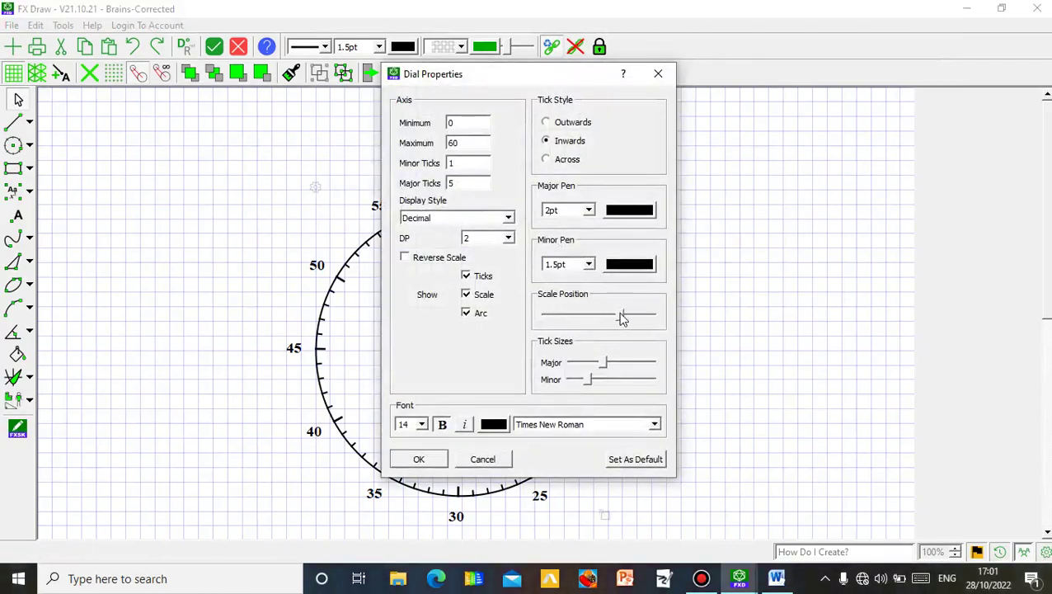
click(419, 459)
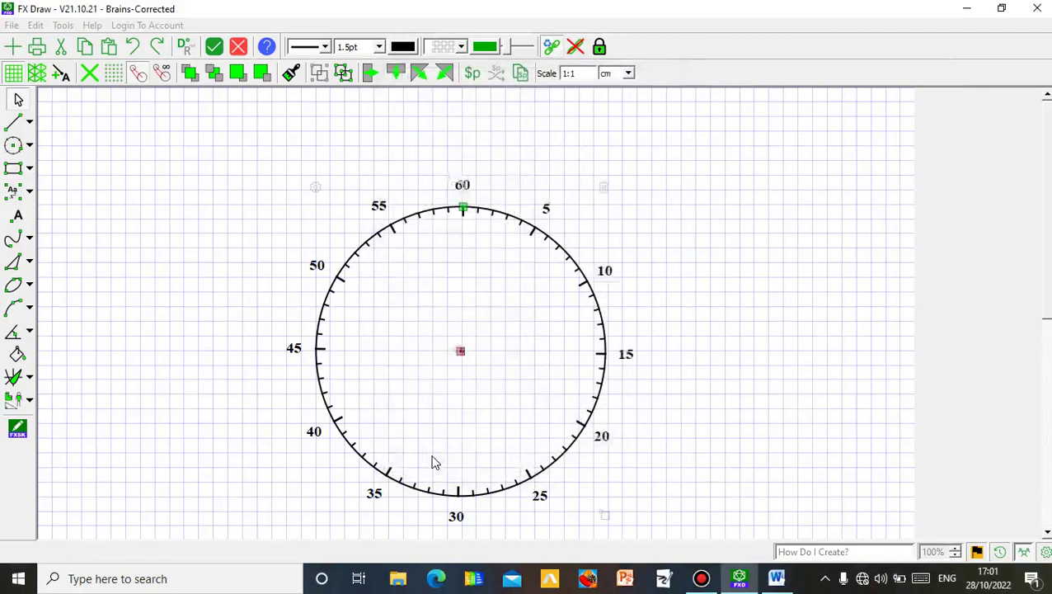
Lengthen the dial's major and minor ticks a little more and set its number font size to 16
click(315, 187)
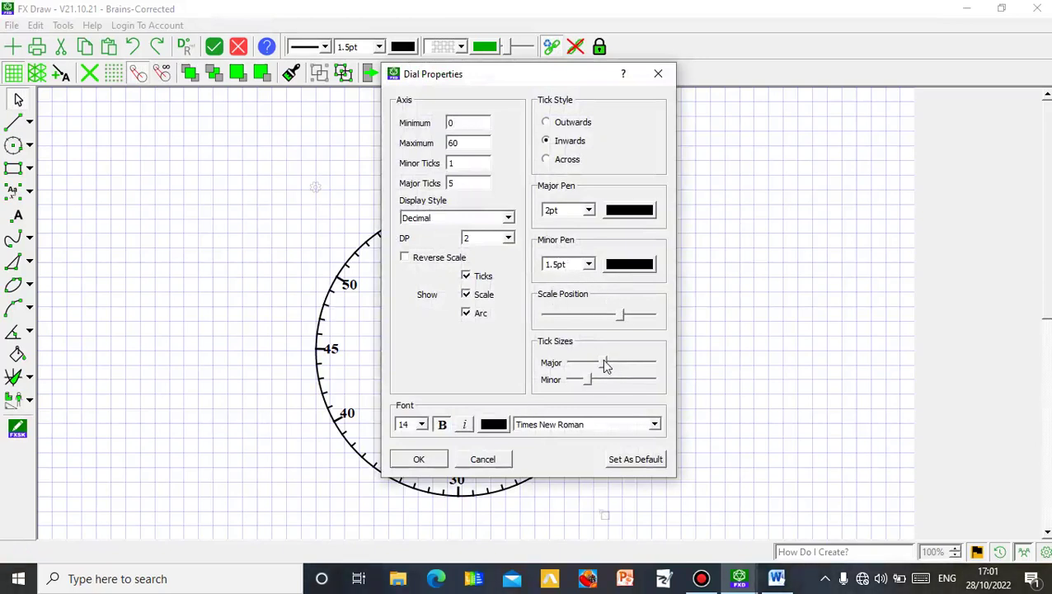
drag(604, 363, 610, 363)
click(422, 425)
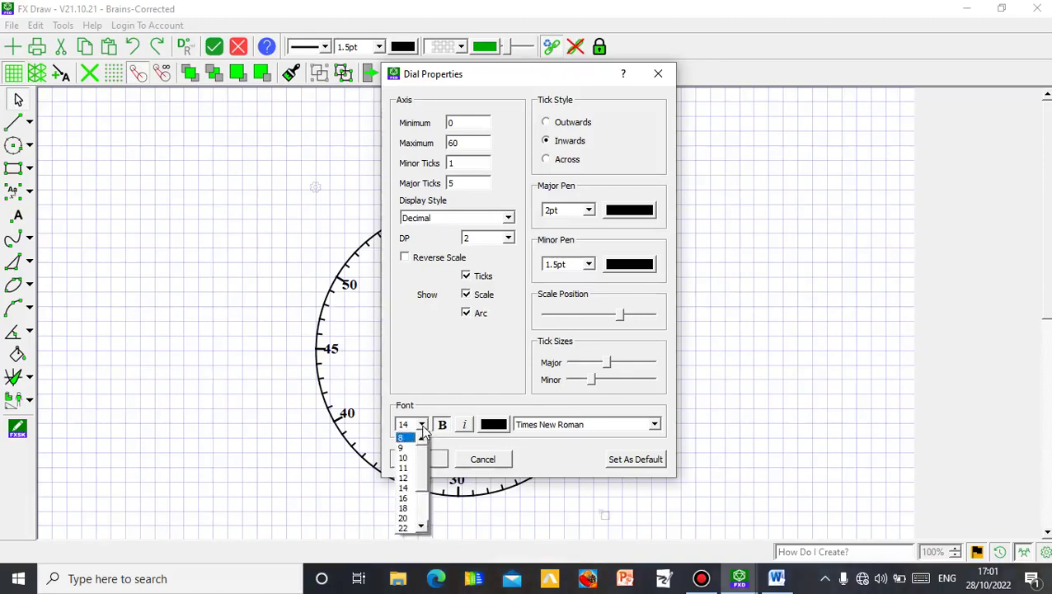
click(409, 498)
click(439, 428)
click(443, 427)
click(420, 460)
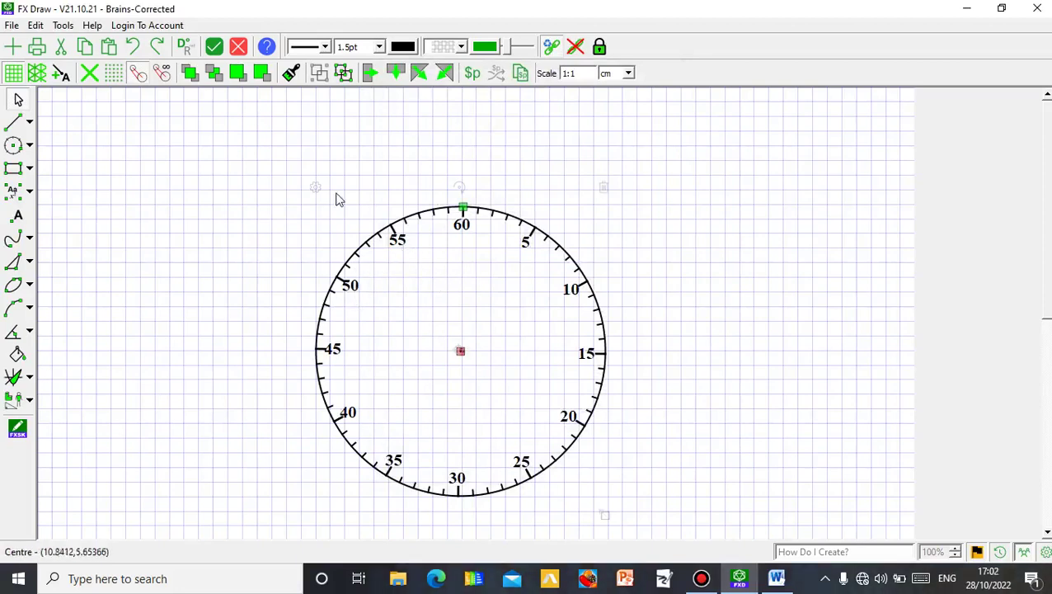
Adjust the dial's scale position to move the numbers slightly further inward, clear of the ticks
double_click(575, 201)
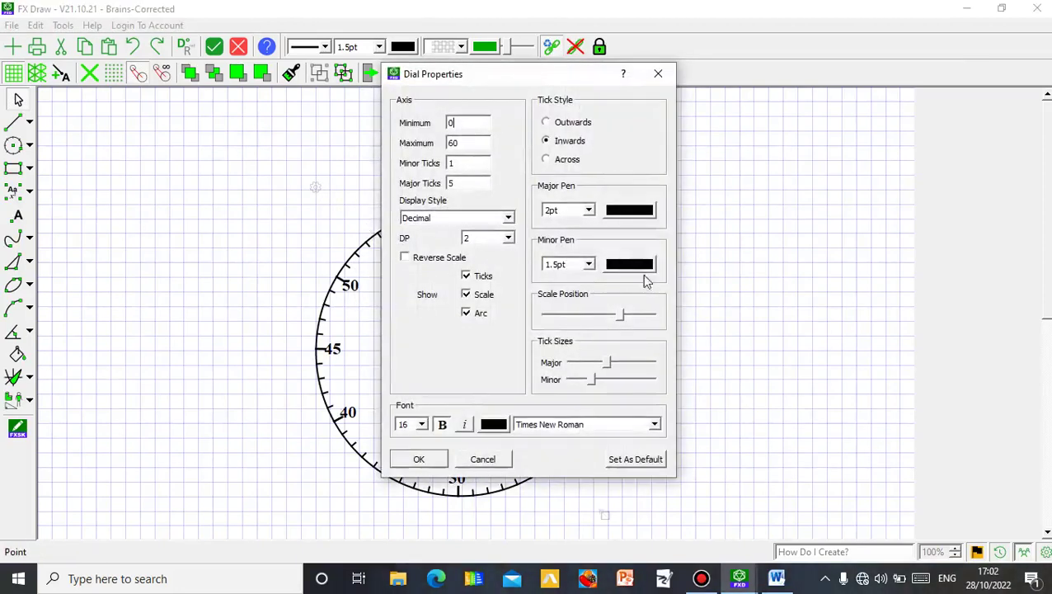
click(624, 314)
click(420, 460)
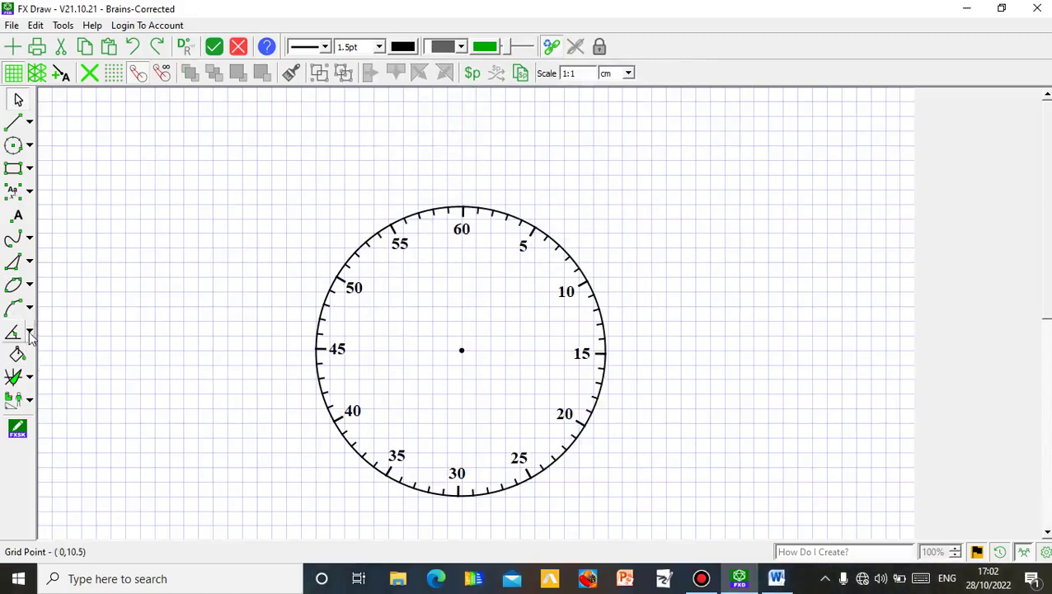
Draw a dial hand from the centre point to the third minute tick, between 60 and 5
click(29, 123)
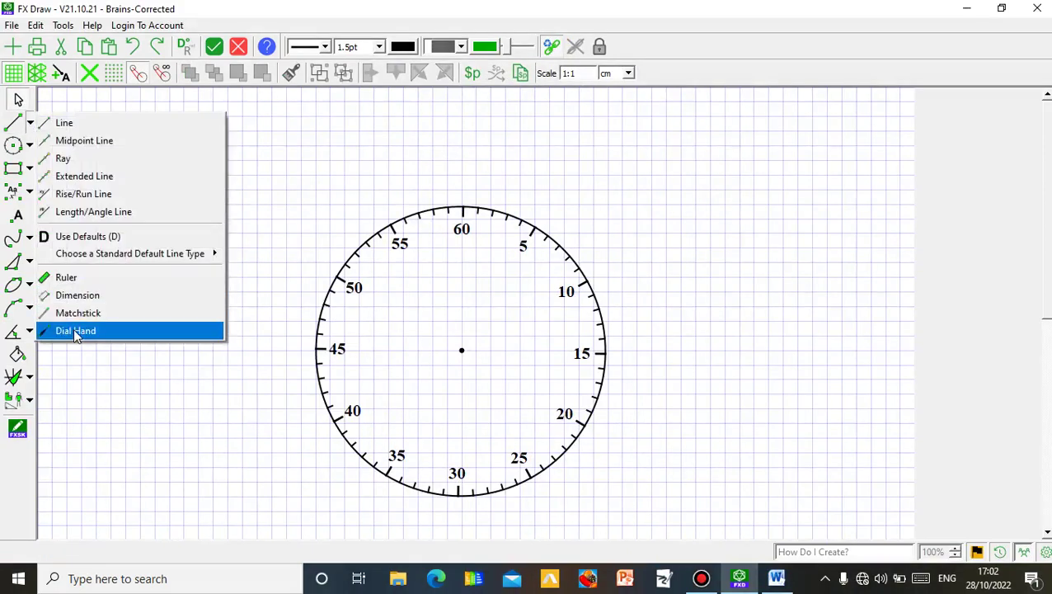
click(75, 330)
click(462, 350)
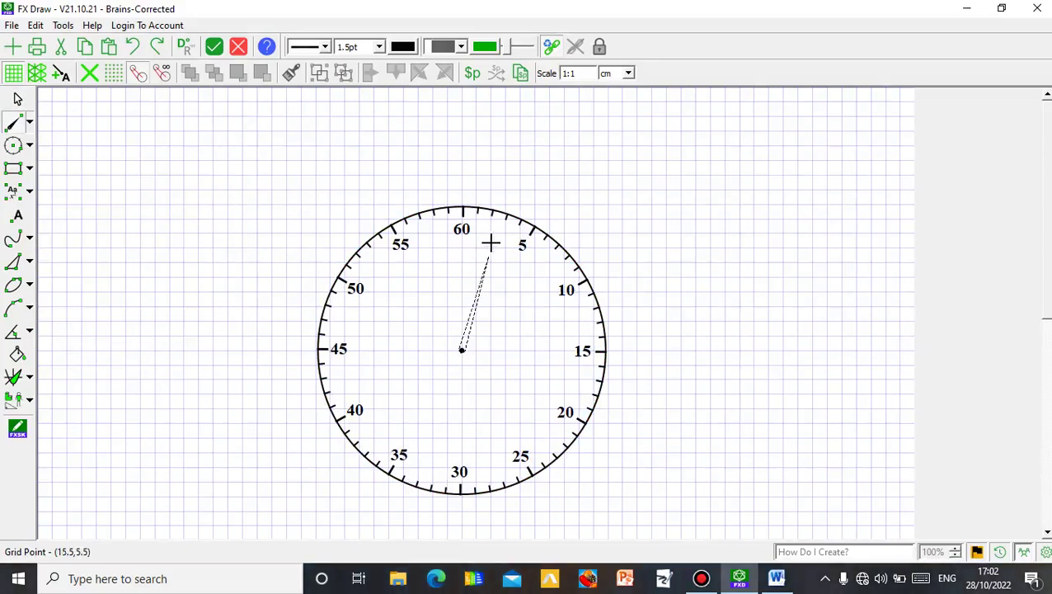
click(500, 243)
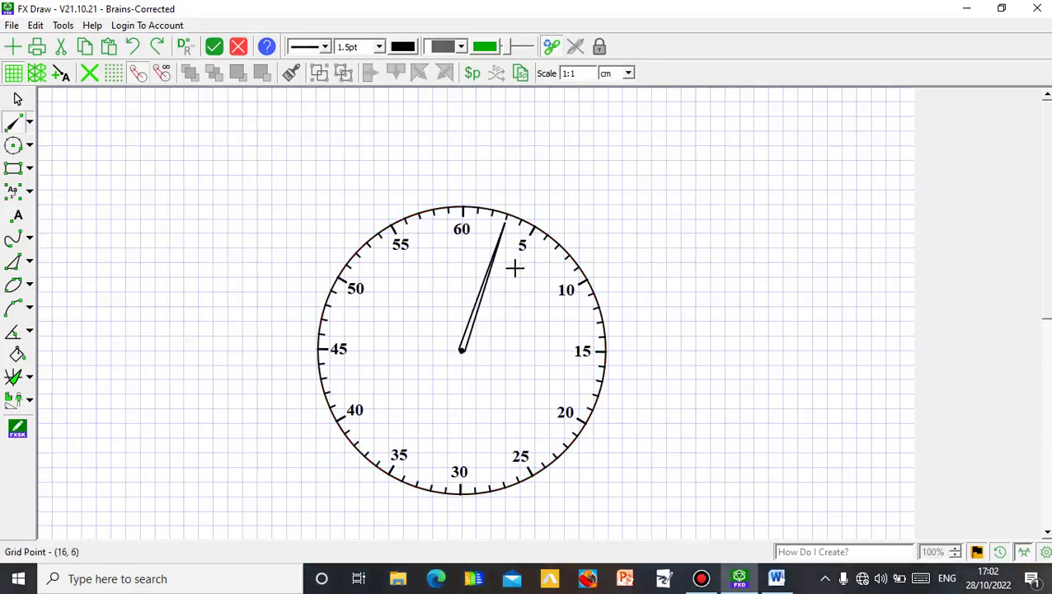
click(19, 100)
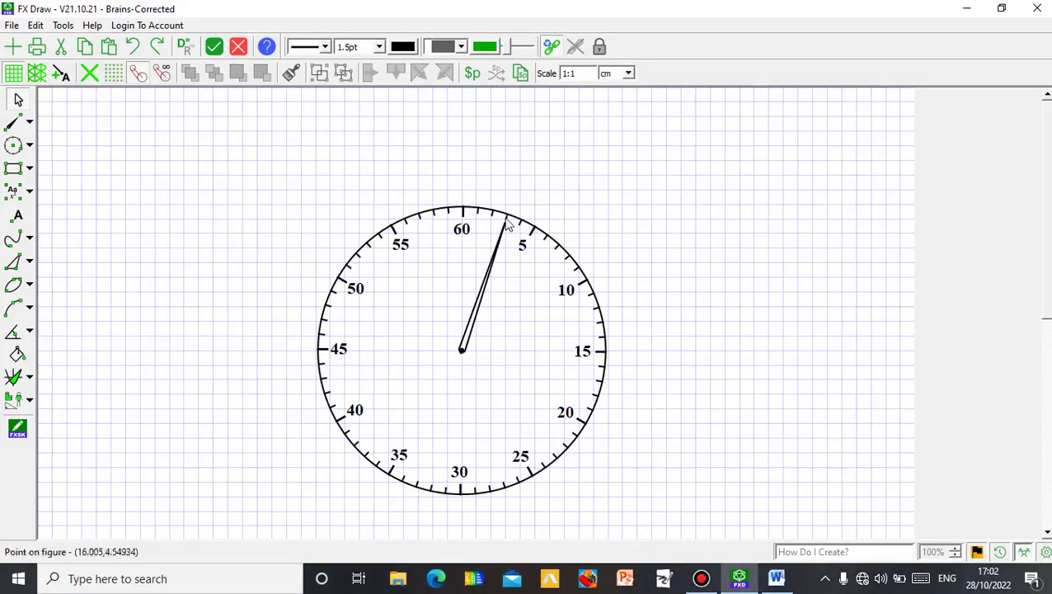
click(492, 277)
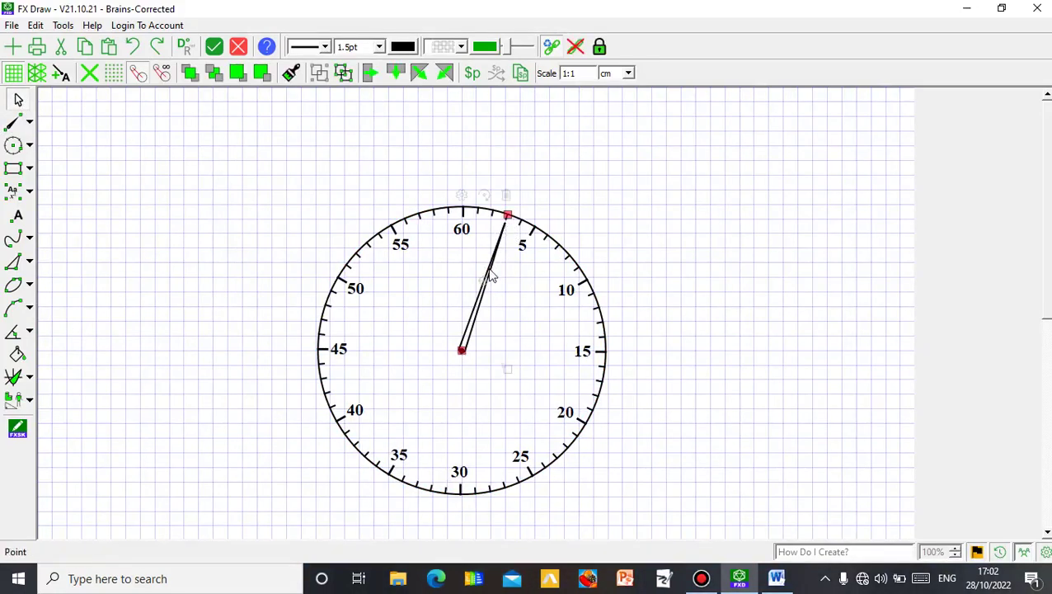
click(509, 375)
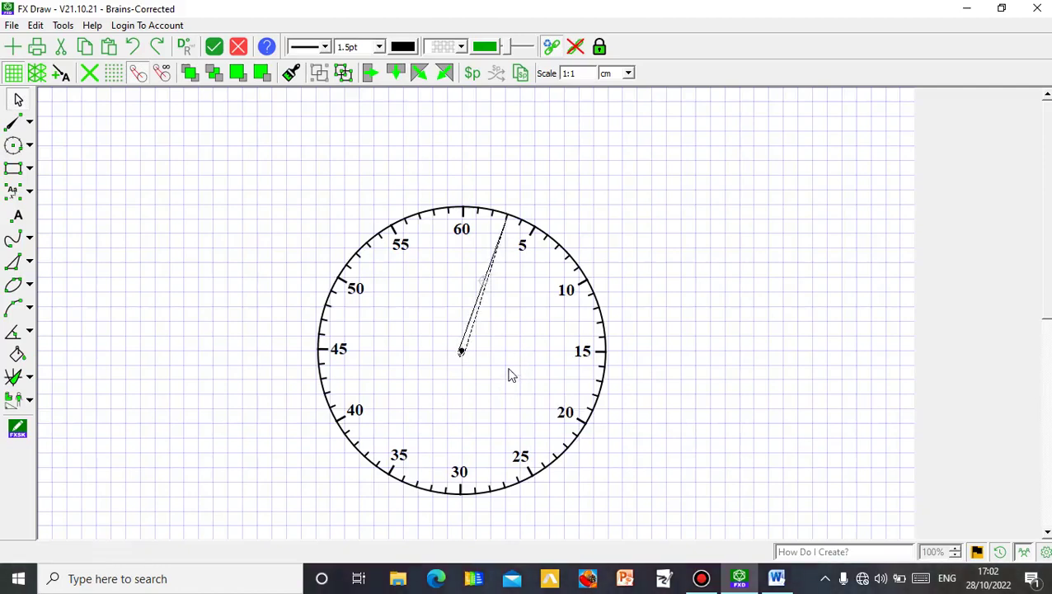
drag(512, 369, 513, 360)
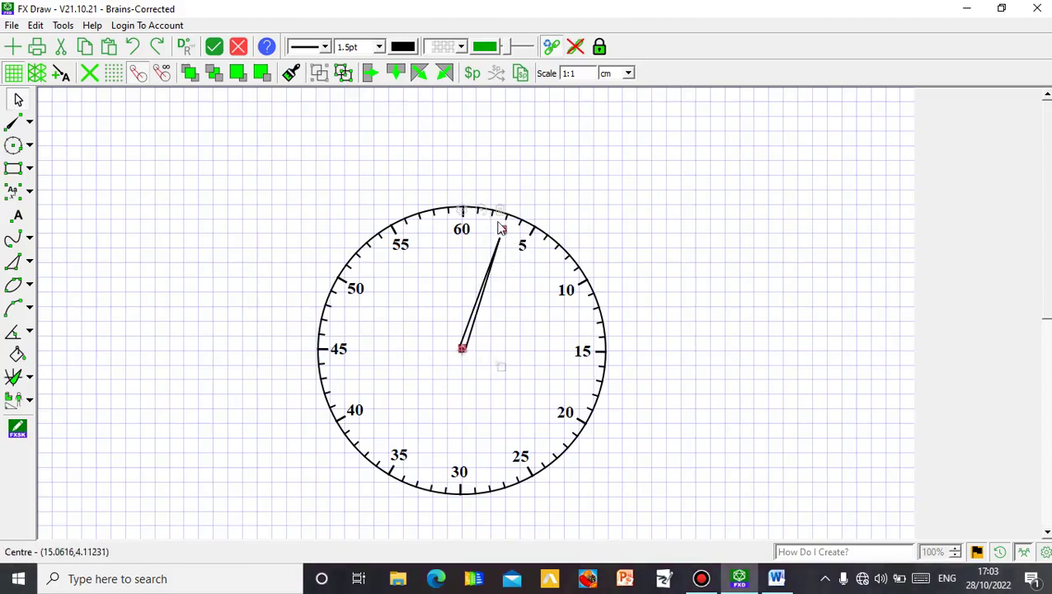
click(474, 244)
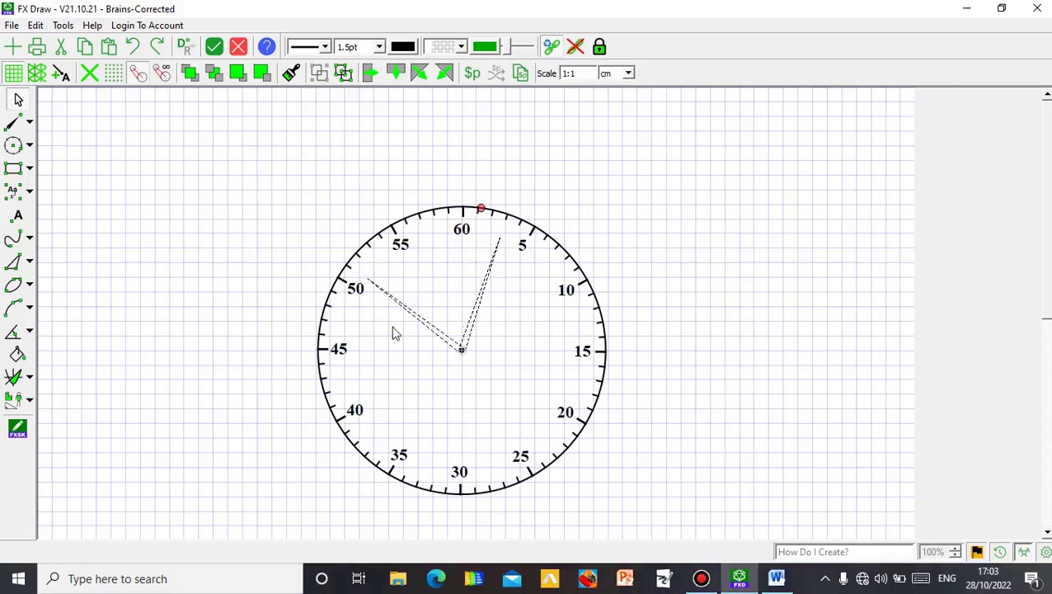
click(395, 406)
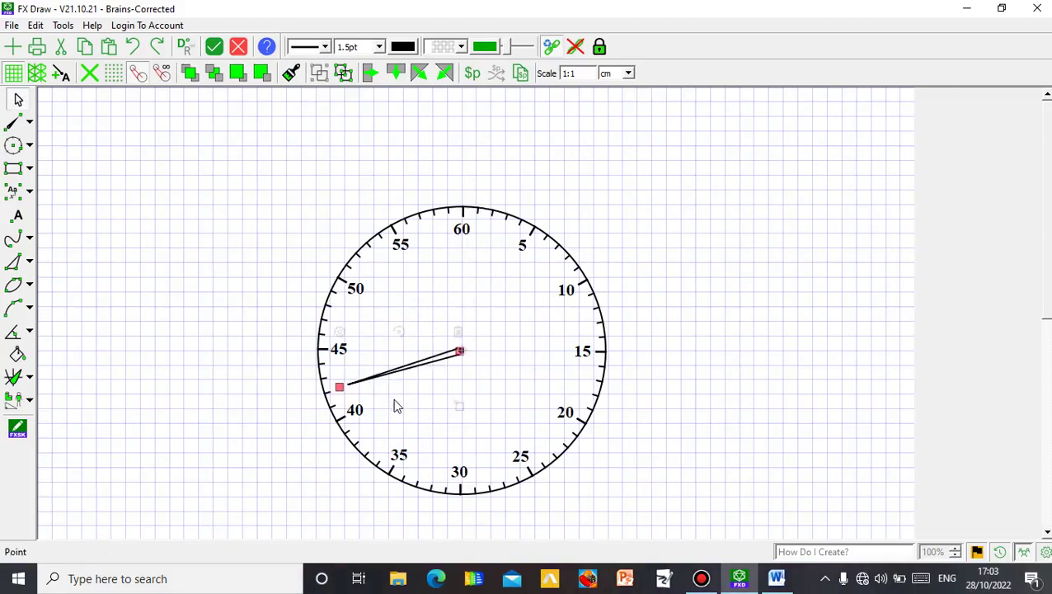
click(459, 413)
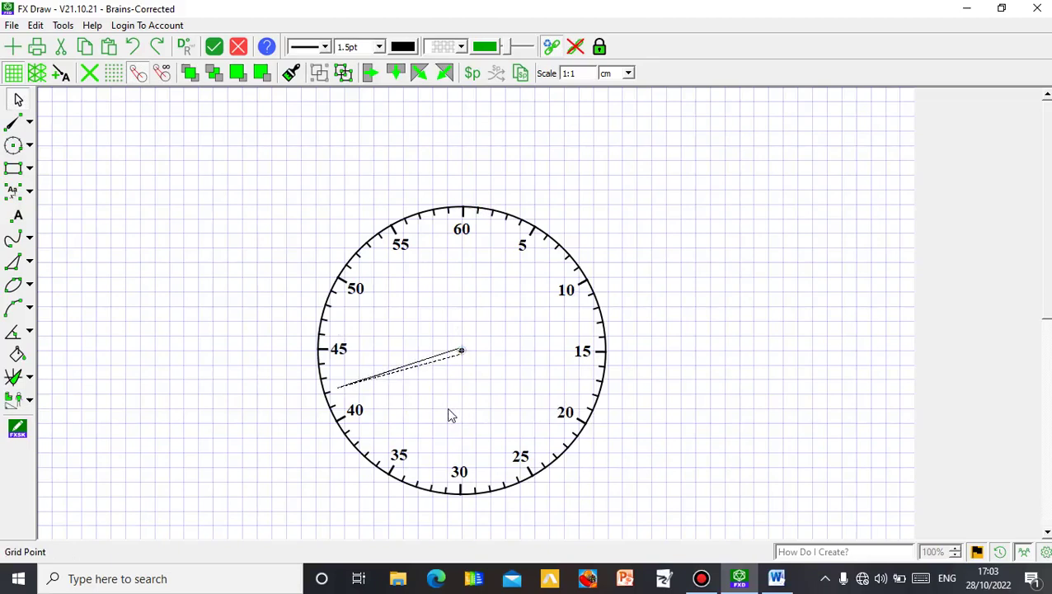
click(477, 412)
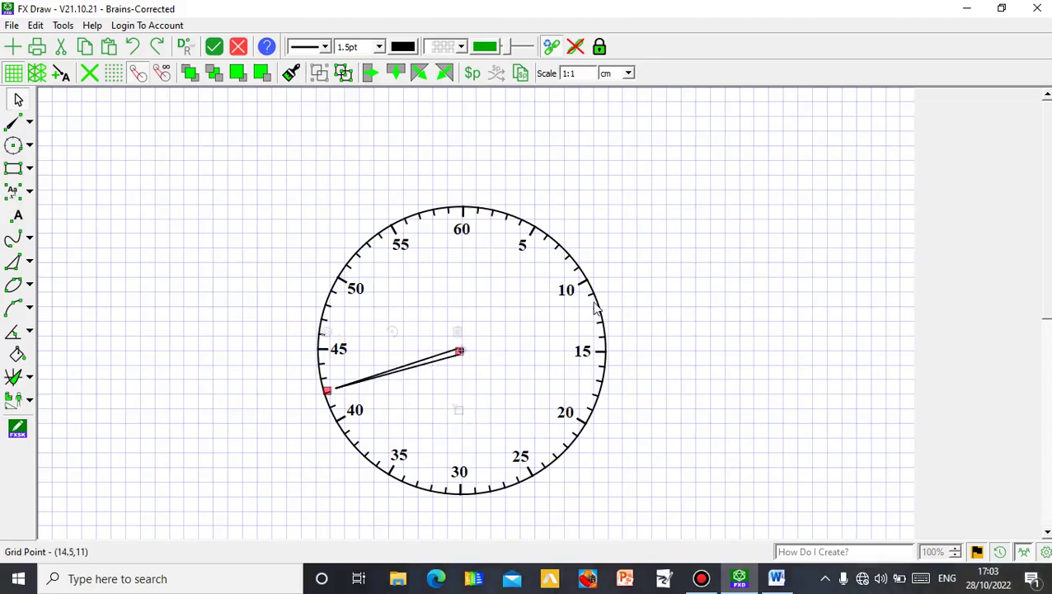
key(ctrl+z)
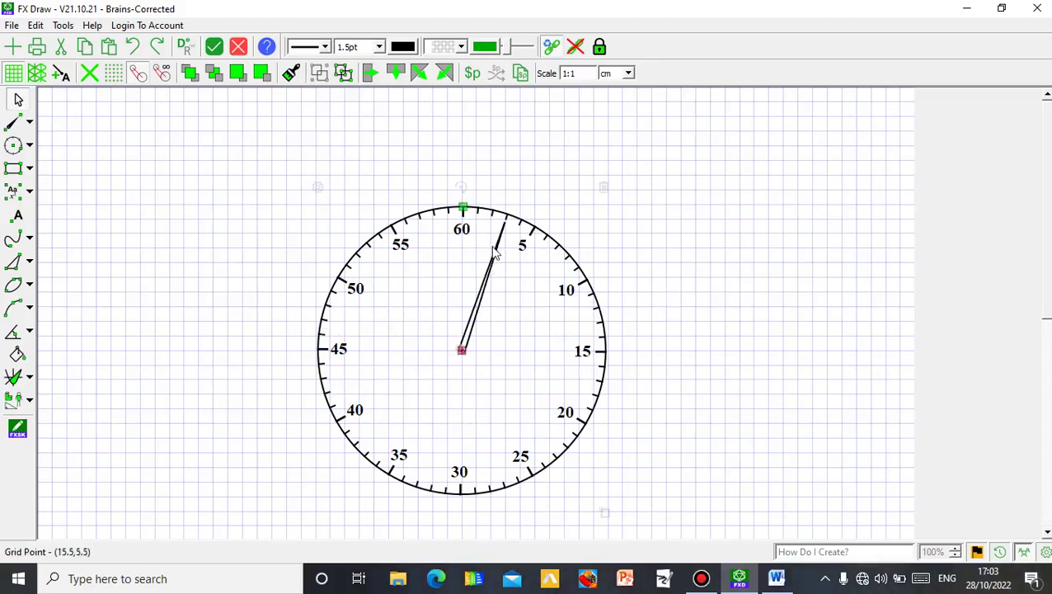
Rotate the dial hand about the centre so it points to the 43 tick, between 40 and 45
click(480, 307)
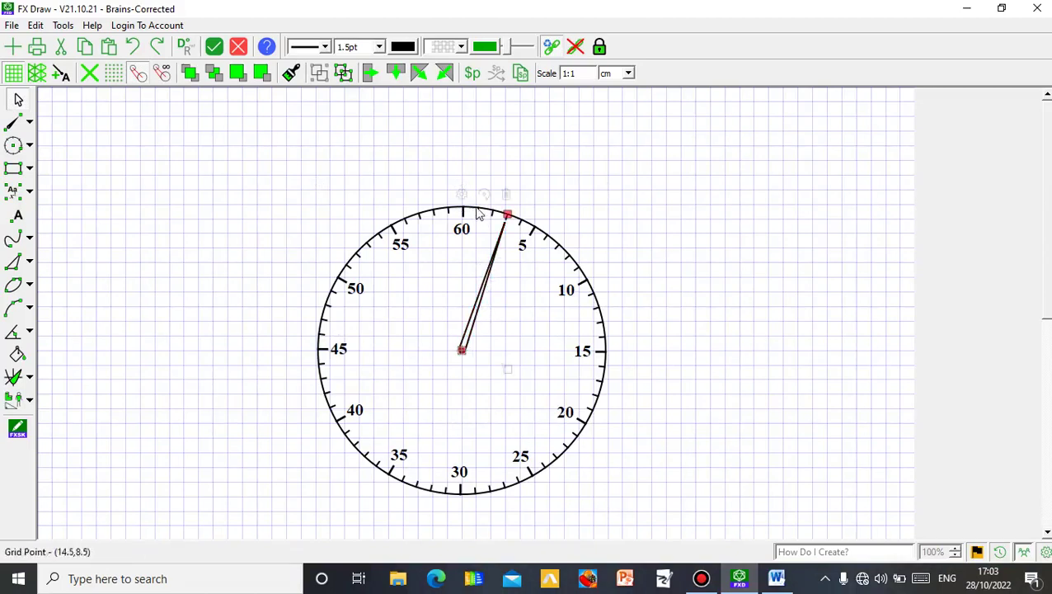
drag(483, 195, 400, 399)
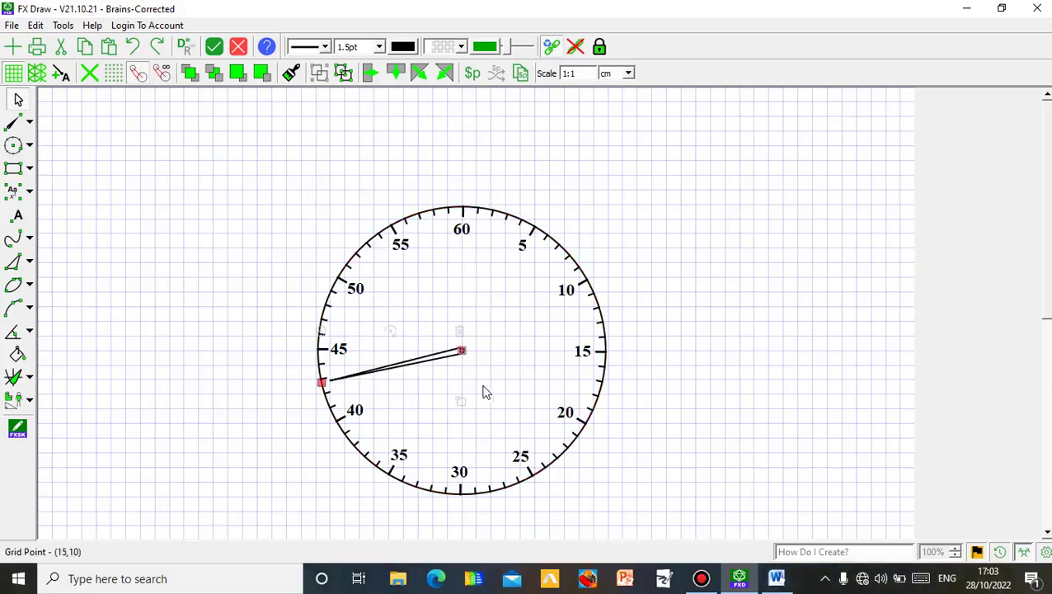
click(699, 286)
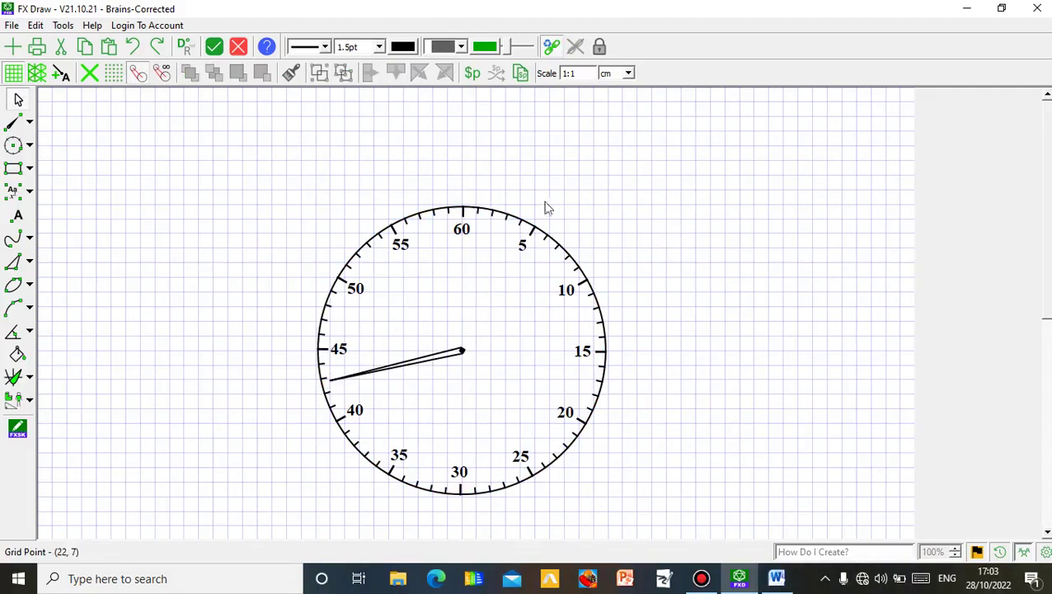
Draw a larger circle around the dial, centred on its centre point, with a radius of about 5.6 cm
click(30, 146)
click(87, 145)
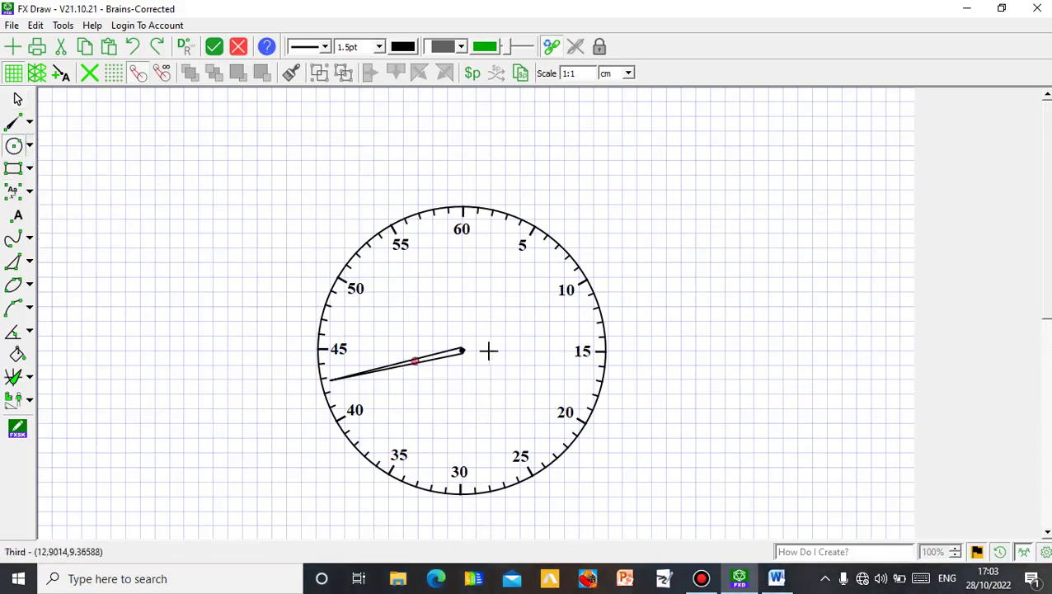
click(461, 351)
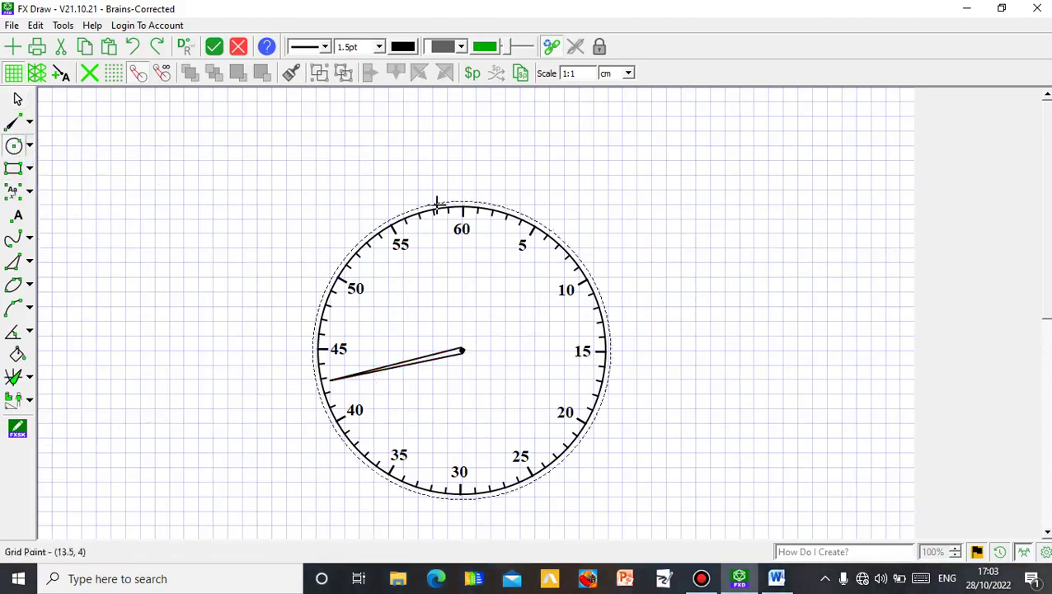
click(433, 192)
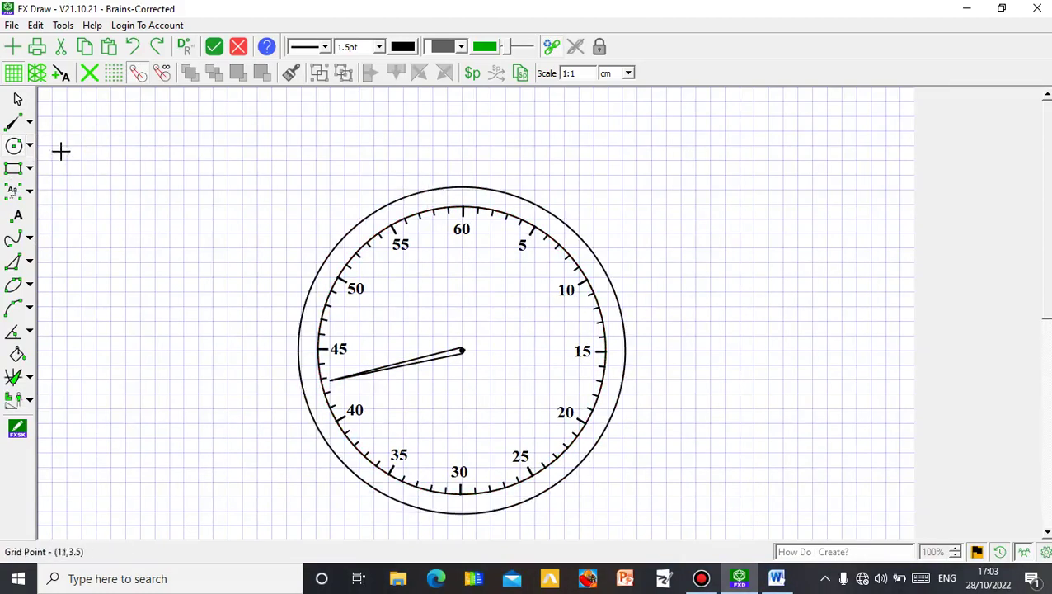
Shrink the outer circle so it sits just outside the dial's edge with a narrow gap
click(18, 99)
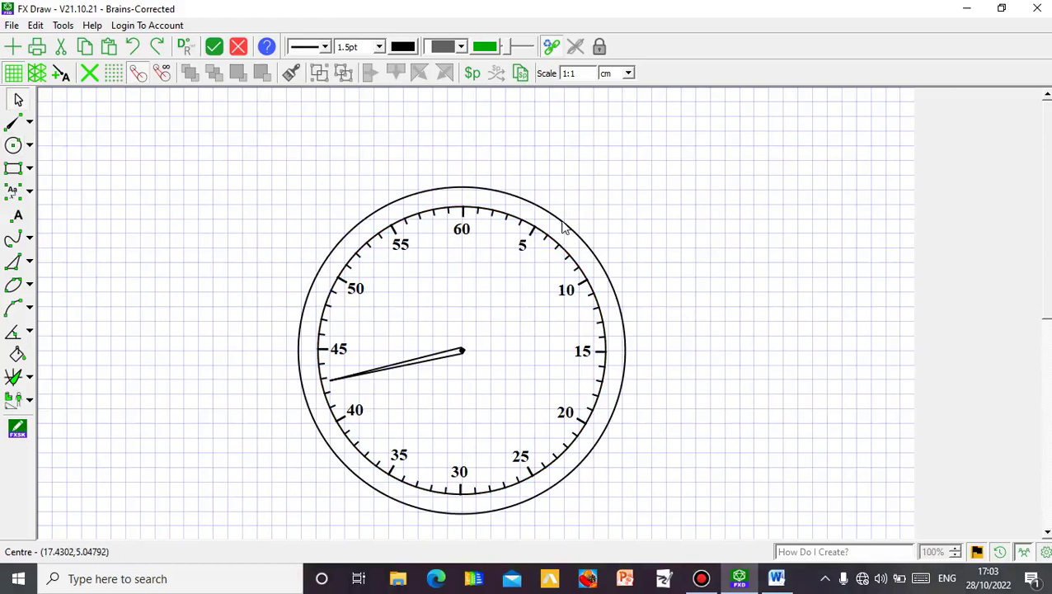
click(626, 323)
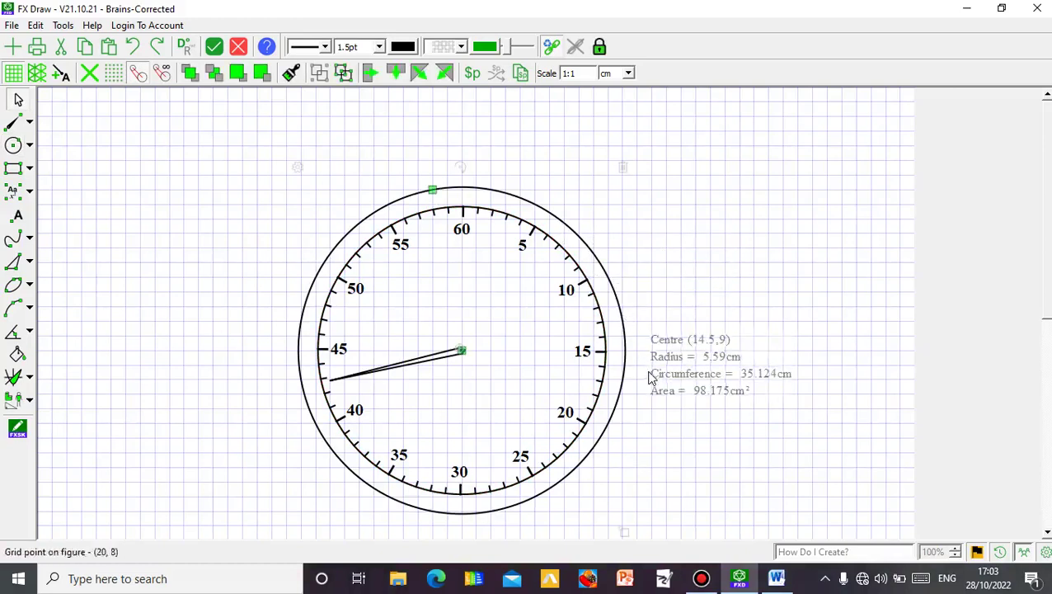
drag(624, 533, 608, 529)
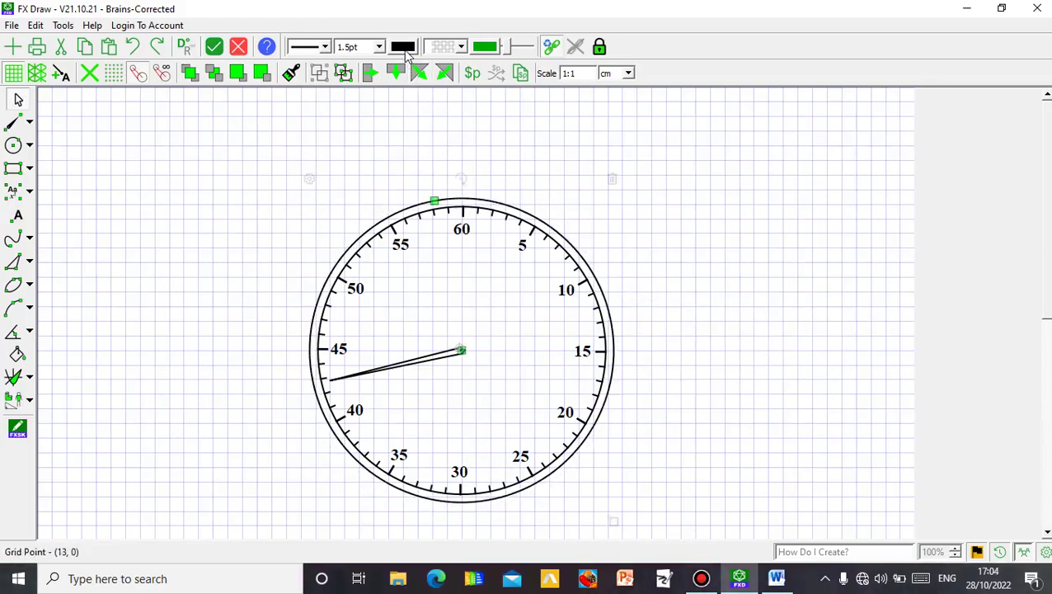
Change the outer circle's line colour to grey #a0a0a0
click(404, 47)
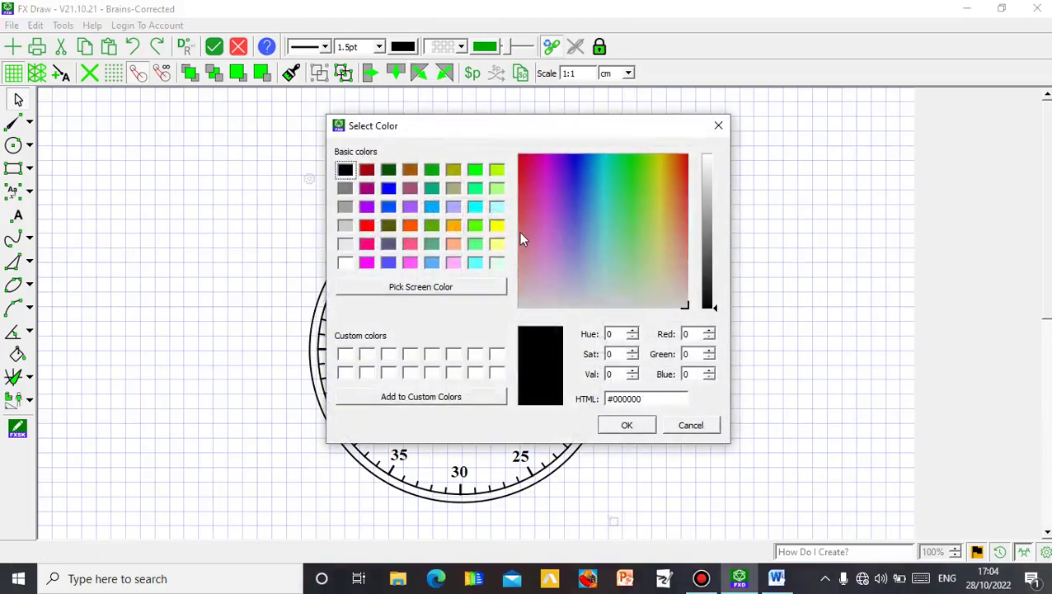
click(347, 207)
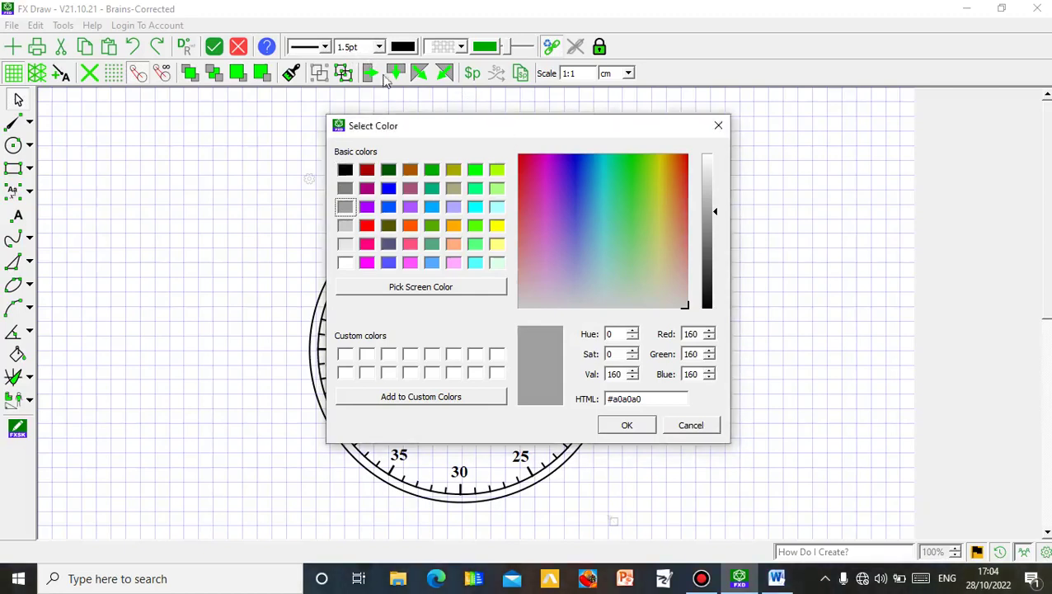
click(627, 425)
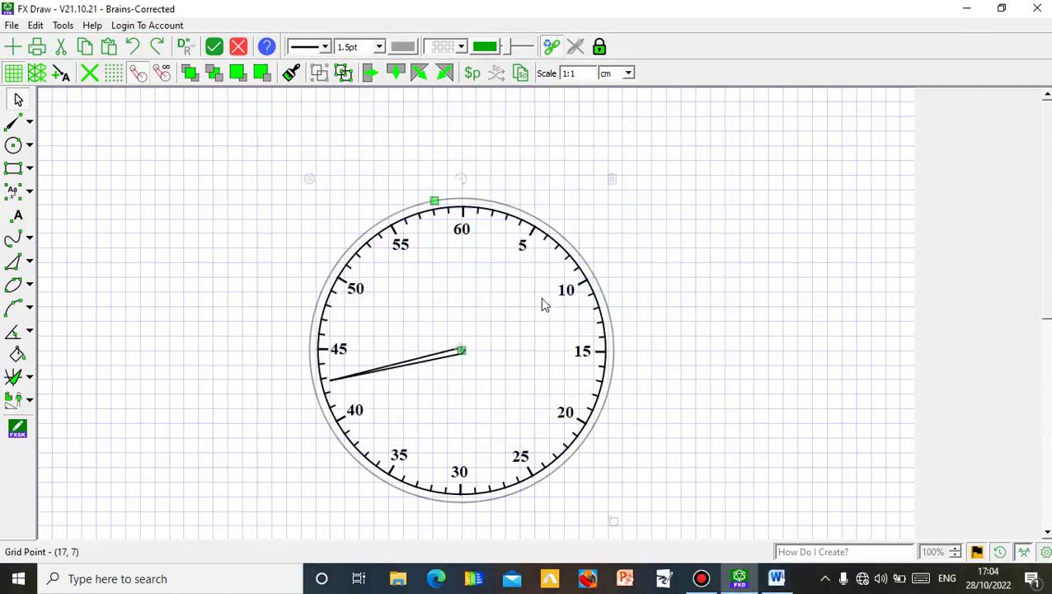
Thicken the grey outer circle into a solid ring by setting its line width to 15
click(368, 47)
click(378, 47)
click(387, 143)
click(378, 47)
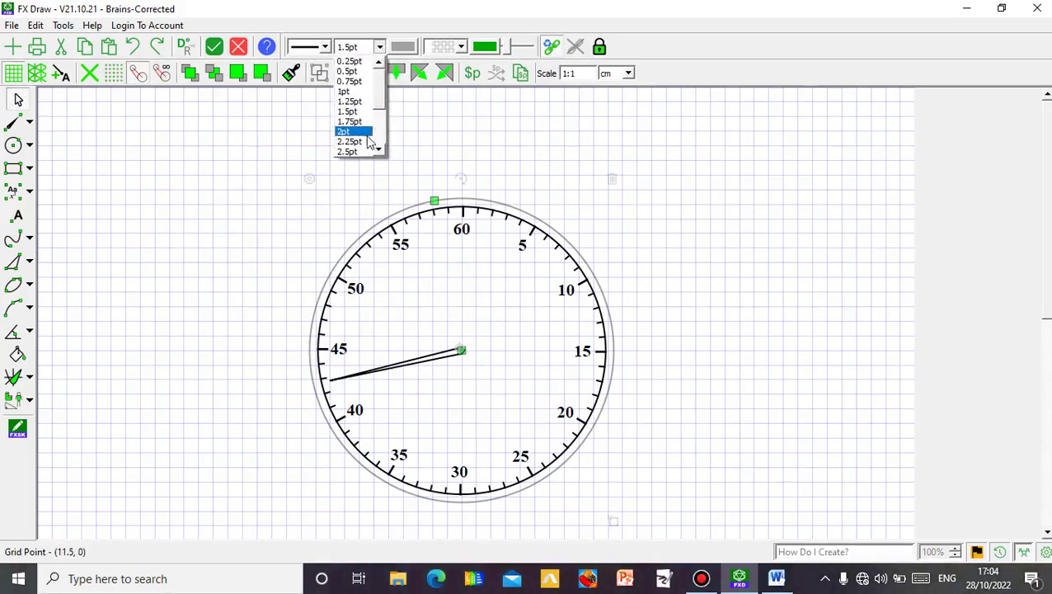
scroll(363, 145, down, 3)
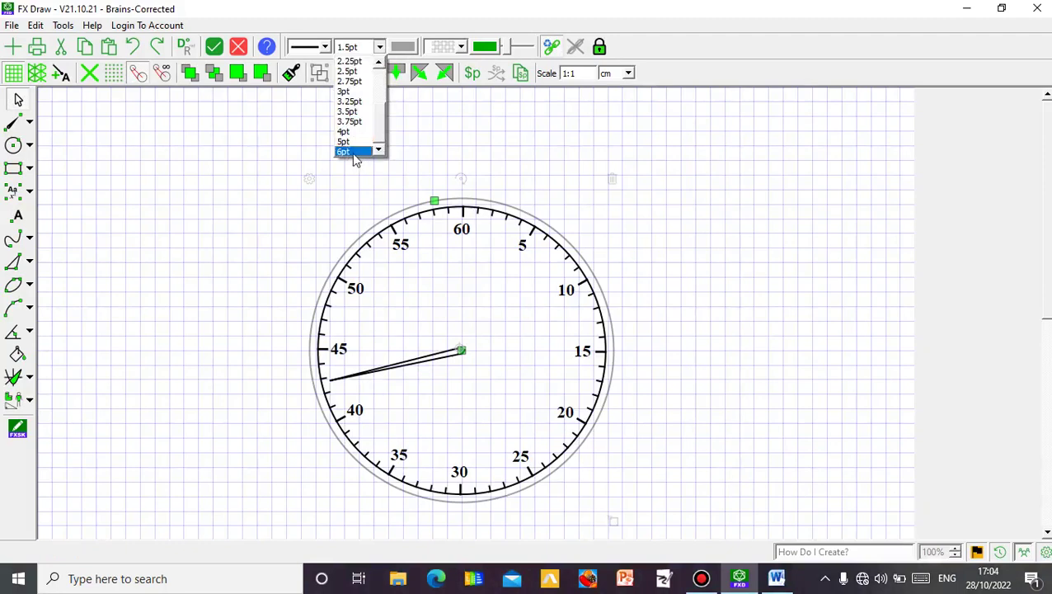
click(353, 152)
click(359, 47)
key(BackSpace)
key(BackSpace)
key(BackSpace)
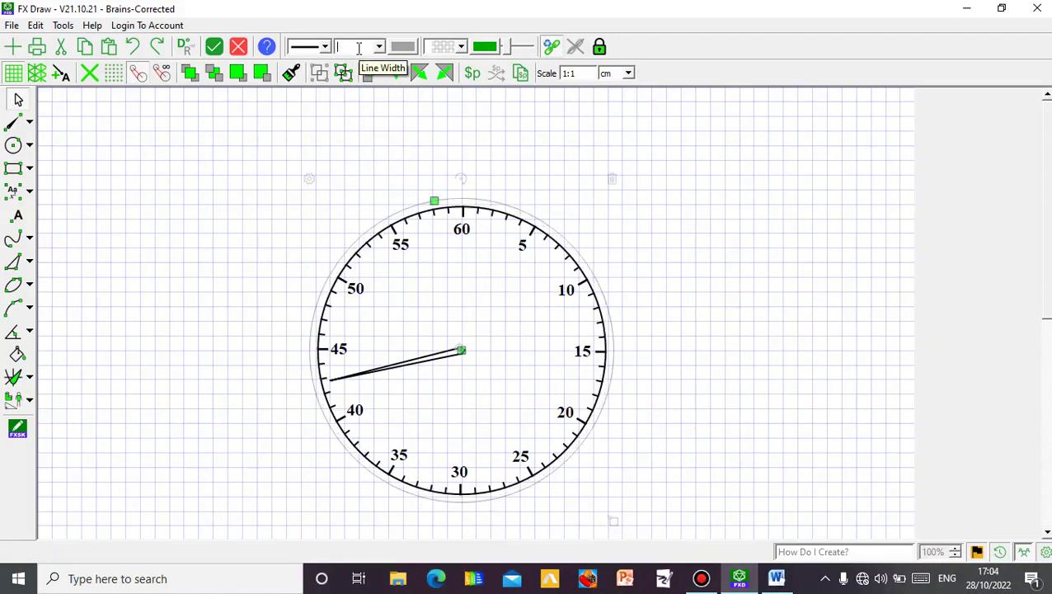
text(10)
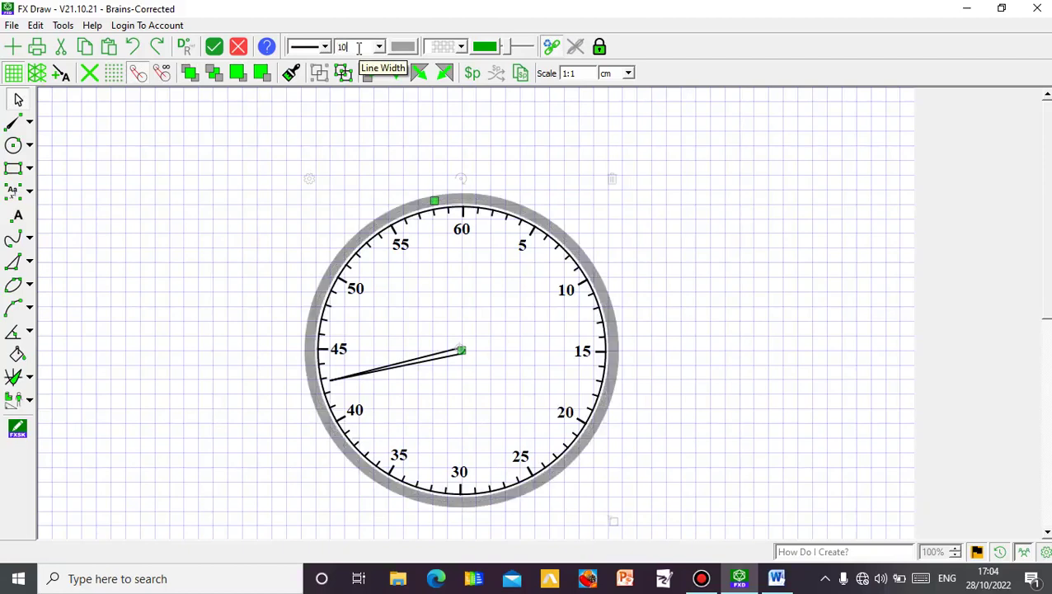
key(BackSpace)
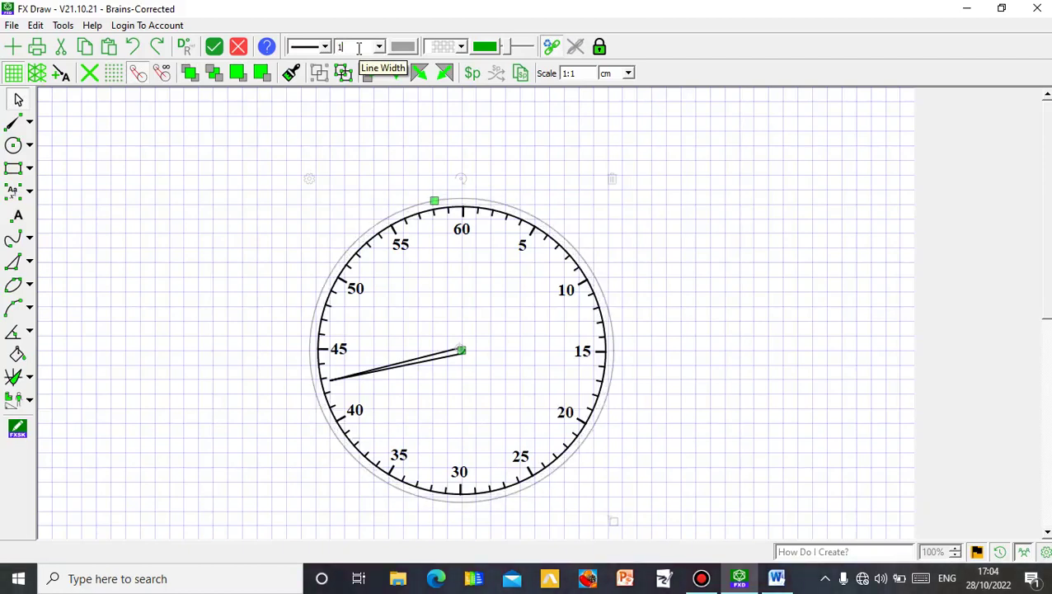
text(5)
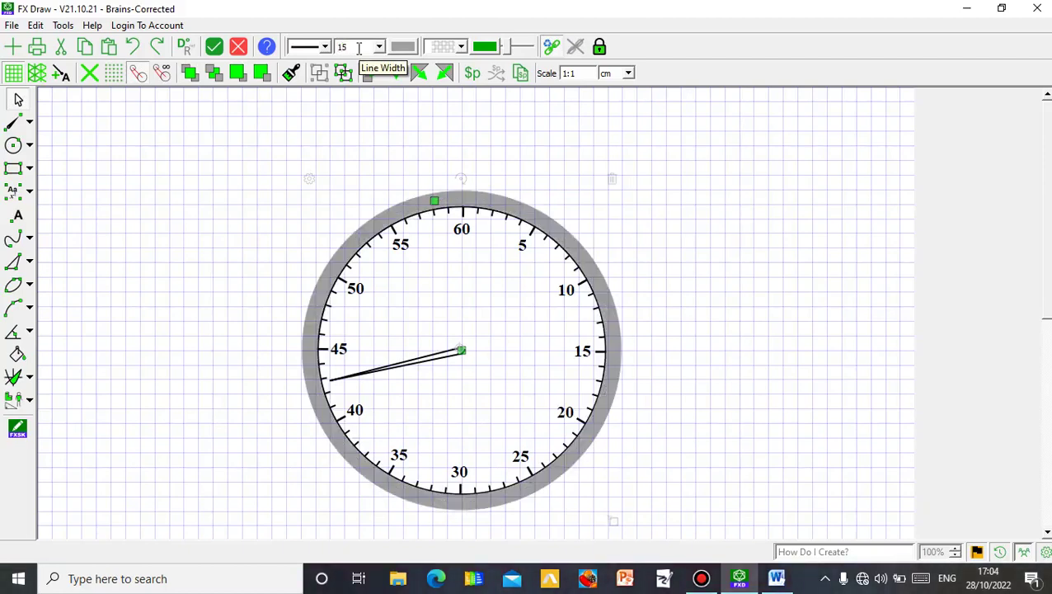
click(701, 248)
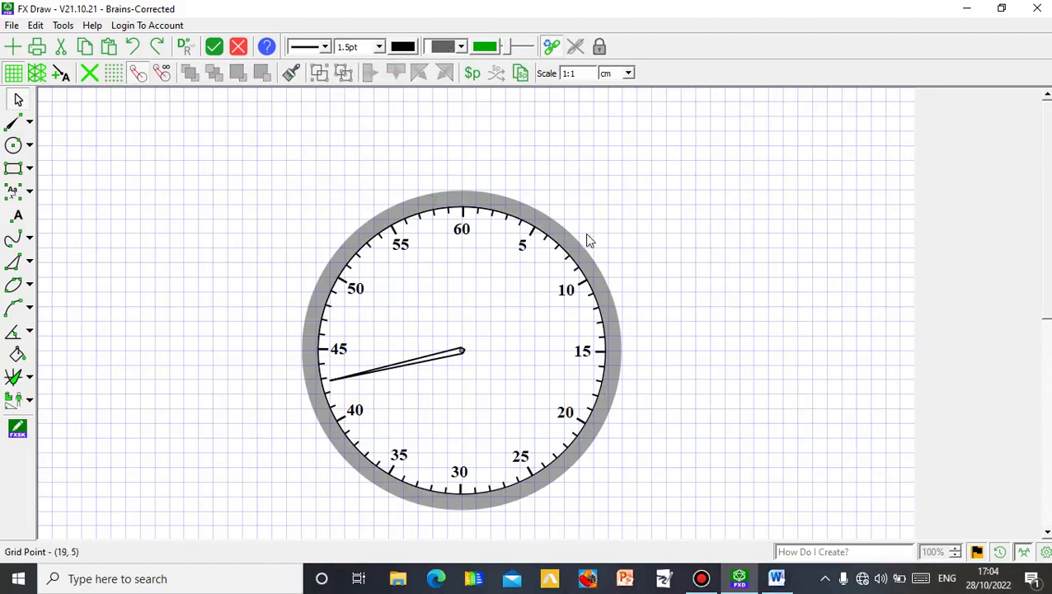
Change the line colour of the dial's inner circle to blue #0000ff
click(462, 213)
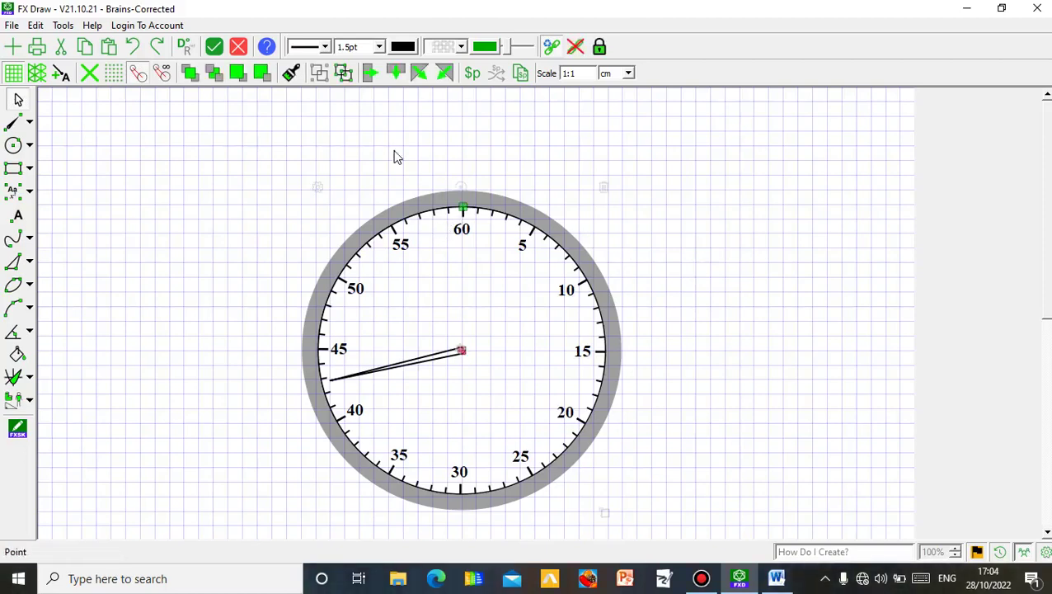
click(402, 47)
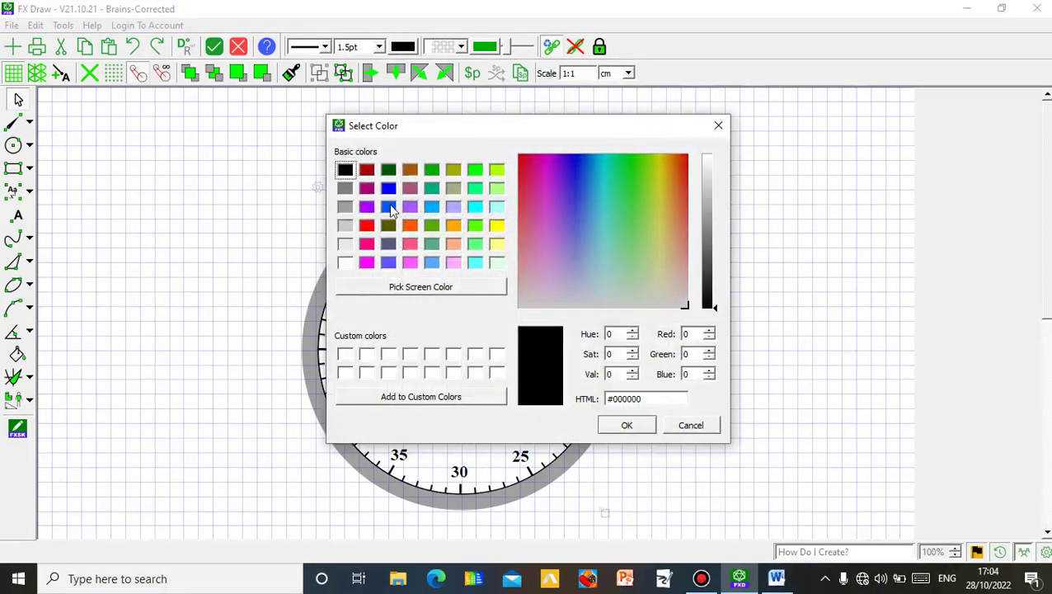
click(389, 188)
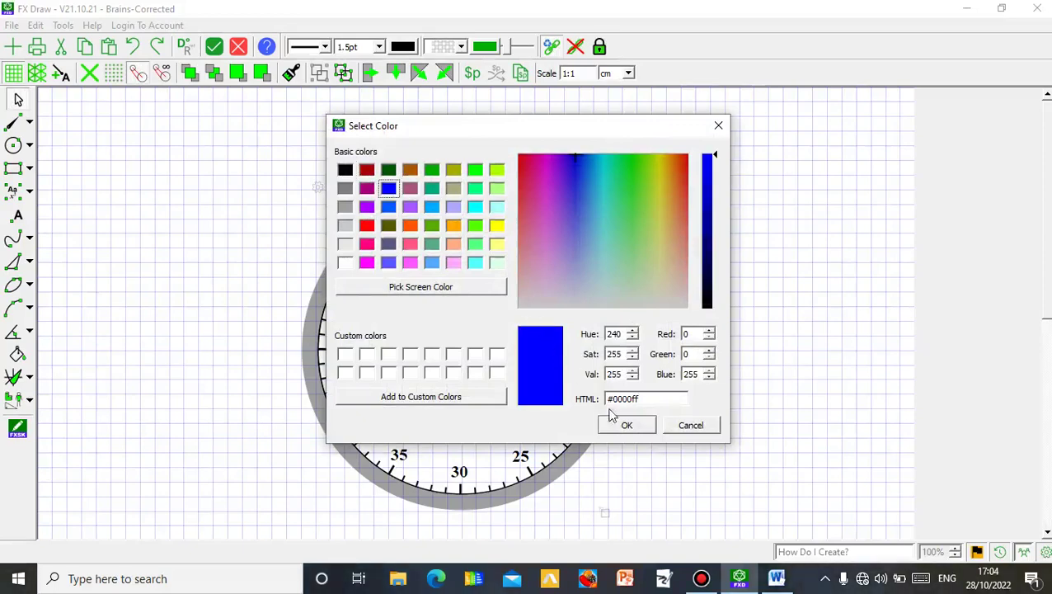
click(624, 427)
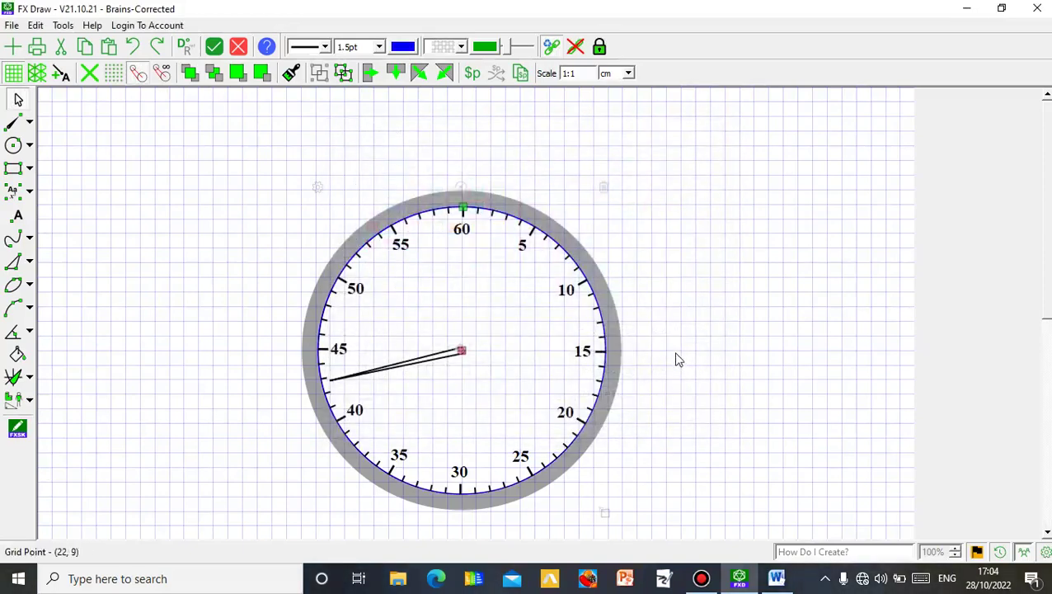
click(753, 301)
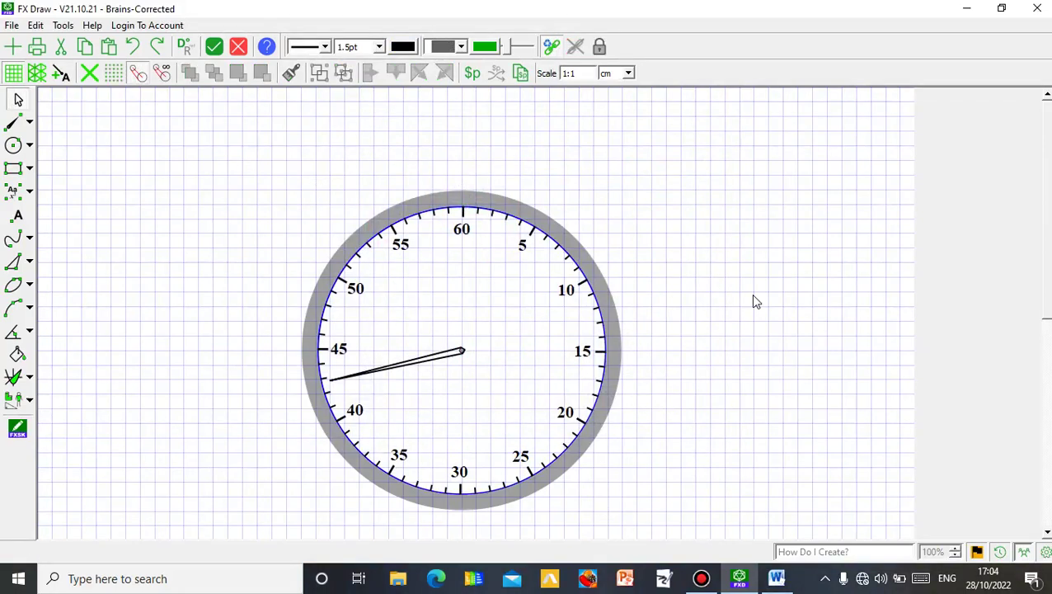
Draw a small rectangle resting on the grey ring above the 60 mark
click(18, 169)
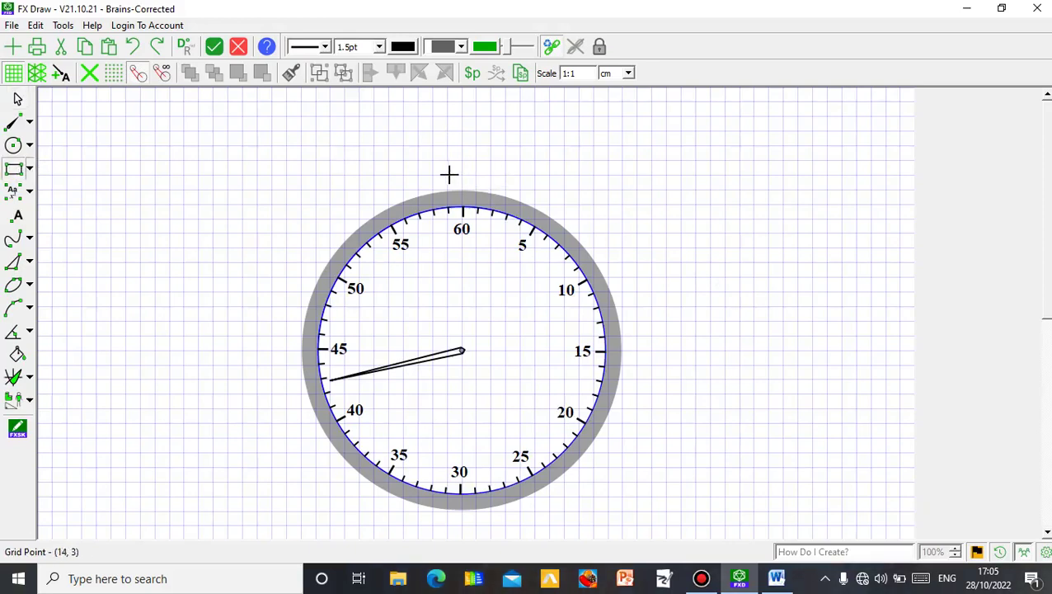
mouse_move(449, 174)
mouse_down()
mouse_move(467, 176)
mouse_move(469, 190)
mouse_up()
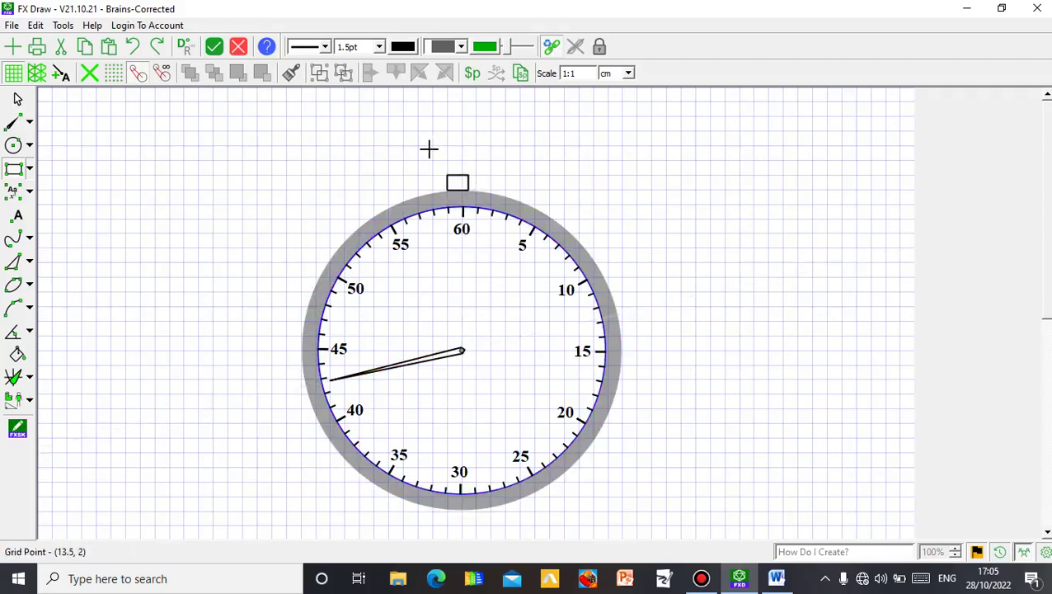
Draw a second rectangle about 1.03 cm wide and 0.9 cm high and move it above the small one over the 60 mark
click(13, 169)
mouse_move(184, 117)
mouse_down()
mouse_move(219, 133)
mouse_move(214, 142)
mouse_up()
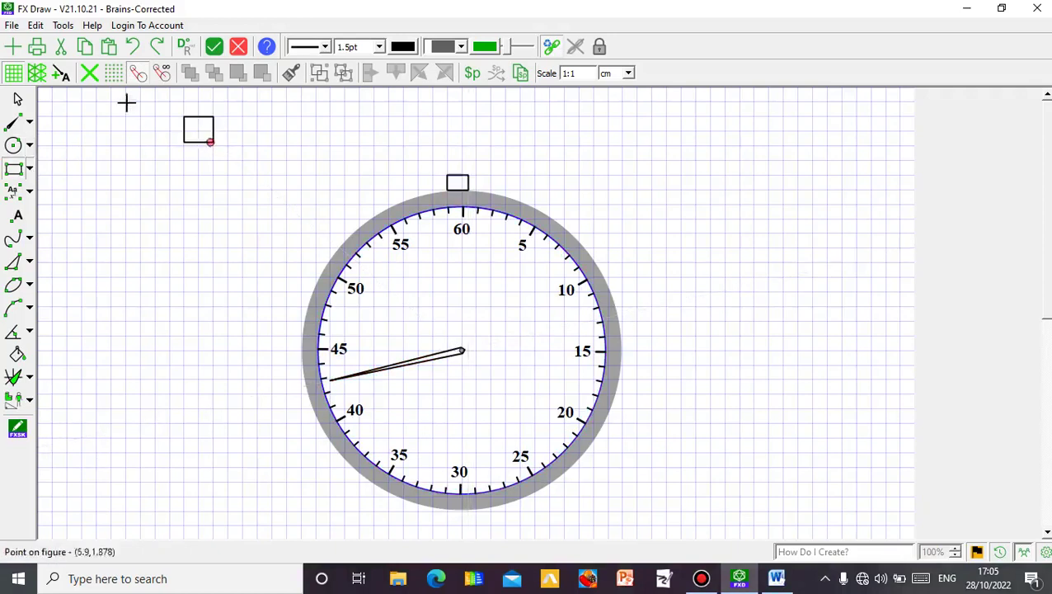
click(18, 99)
click(185, 143)
drag(185, 143, 471, 160)
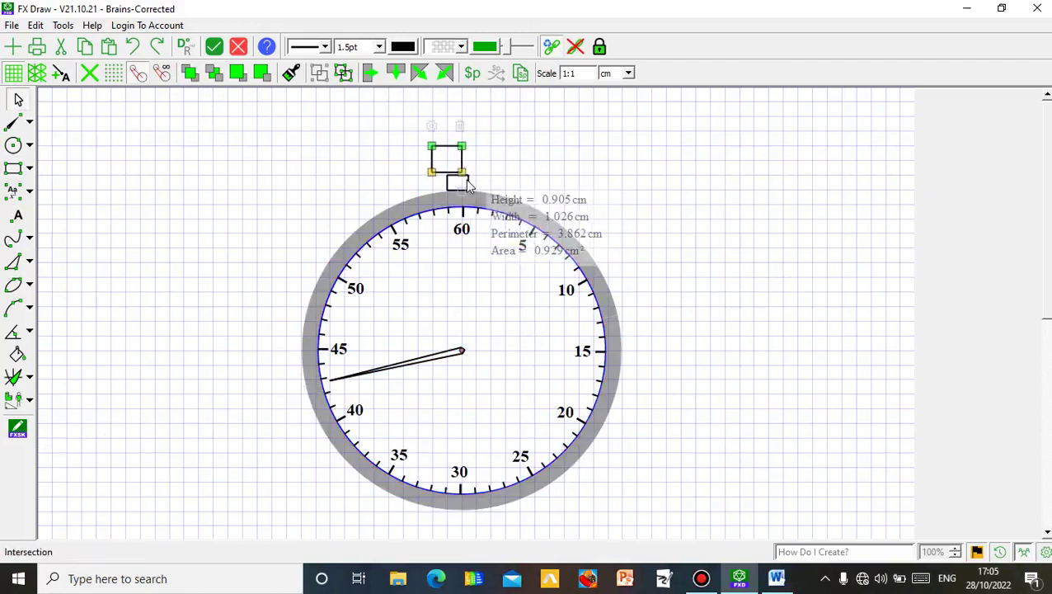
Nudge the small rectangle on the grey ring right until it is centred over the 60 mark
click(467, 182)
key(Right)
key(Right)
key(Right)
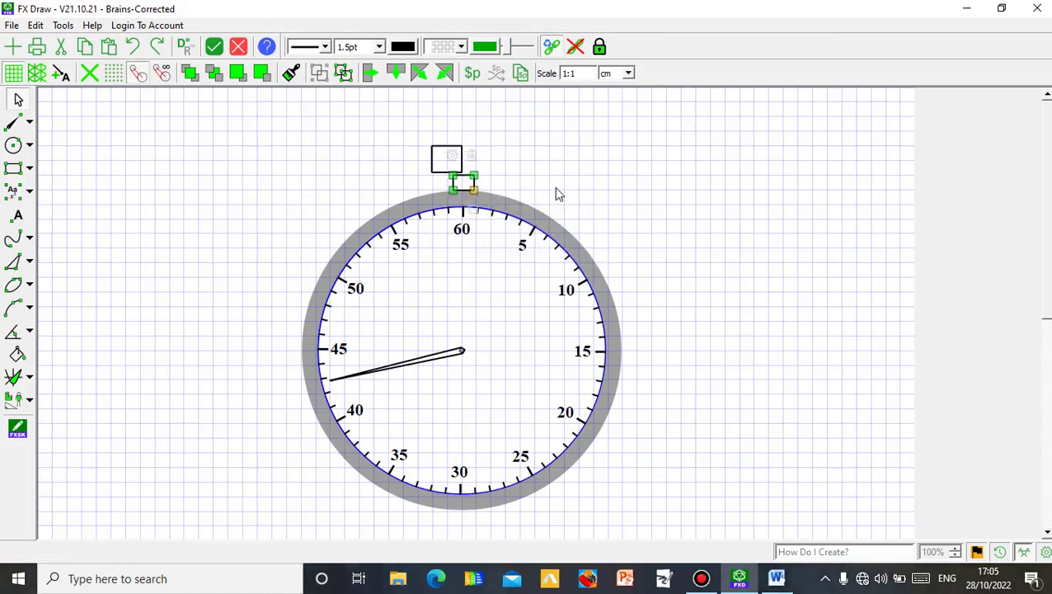
Nudge the larger upper rectangle right until it is centred over the small rectangle
click(433, 170)
key(Right)
key(Right)
key(Right)
key(Right)
key(Right)
key(Right)
key(Right)
key(Right)
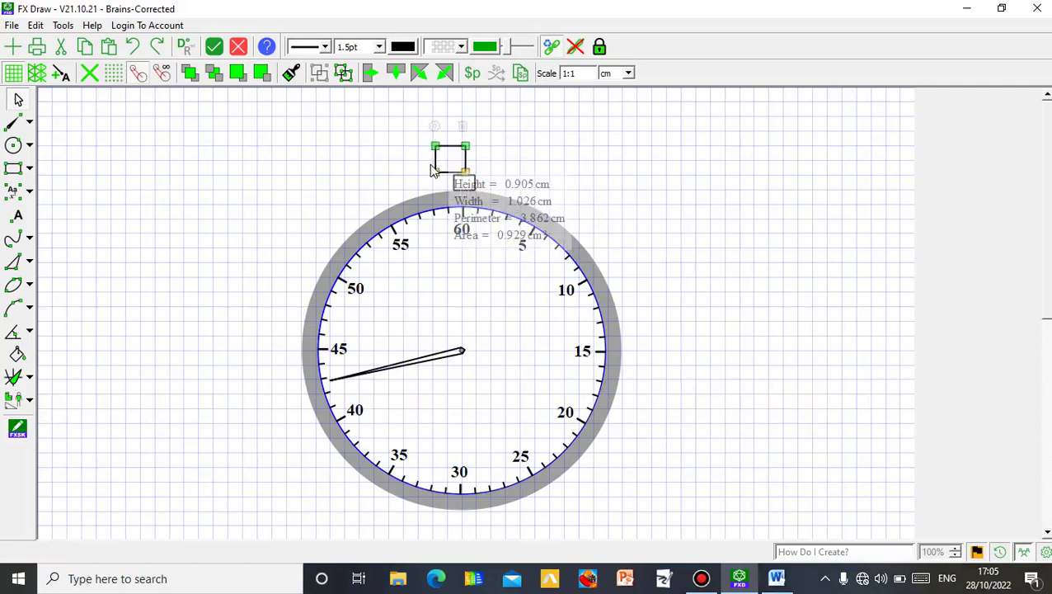
key(Right)
key(Right)
key(Right)
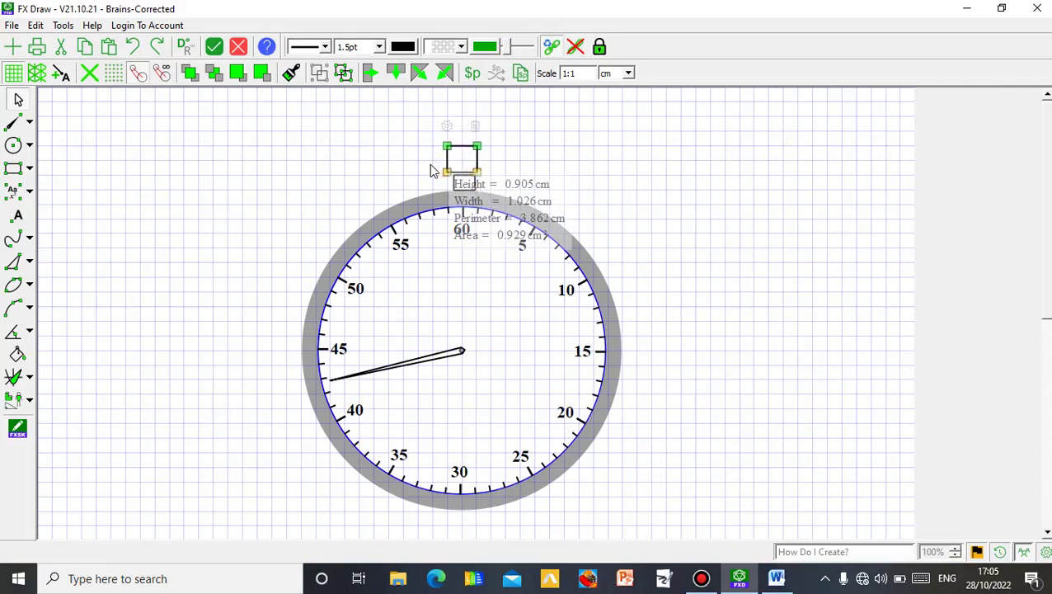
Resize the upper rectangle to about 1.18 cm by 0.87 cm and nudge it down to rest centred on the small rectangle
drag(450, 146, 445, 147)
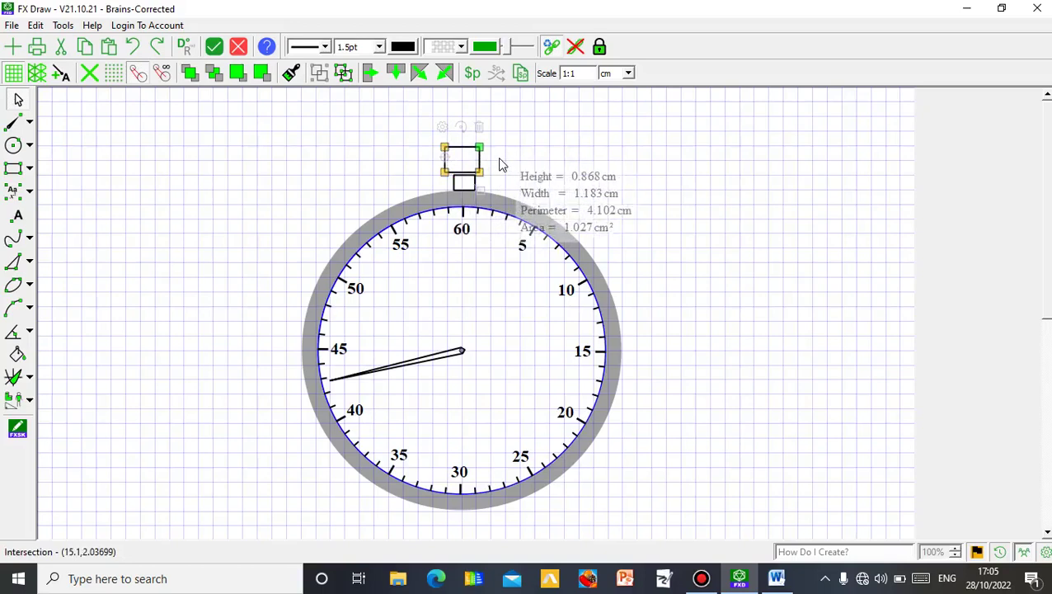
key(Down)
key(Down)
key(Down)
key(Right)
key(Right)
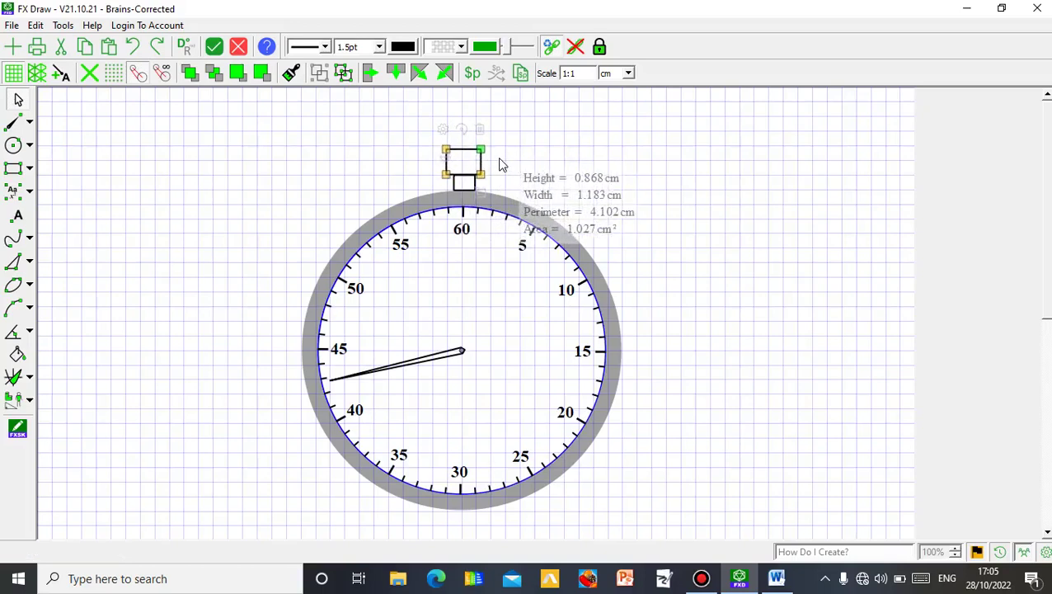
click(581, 153)
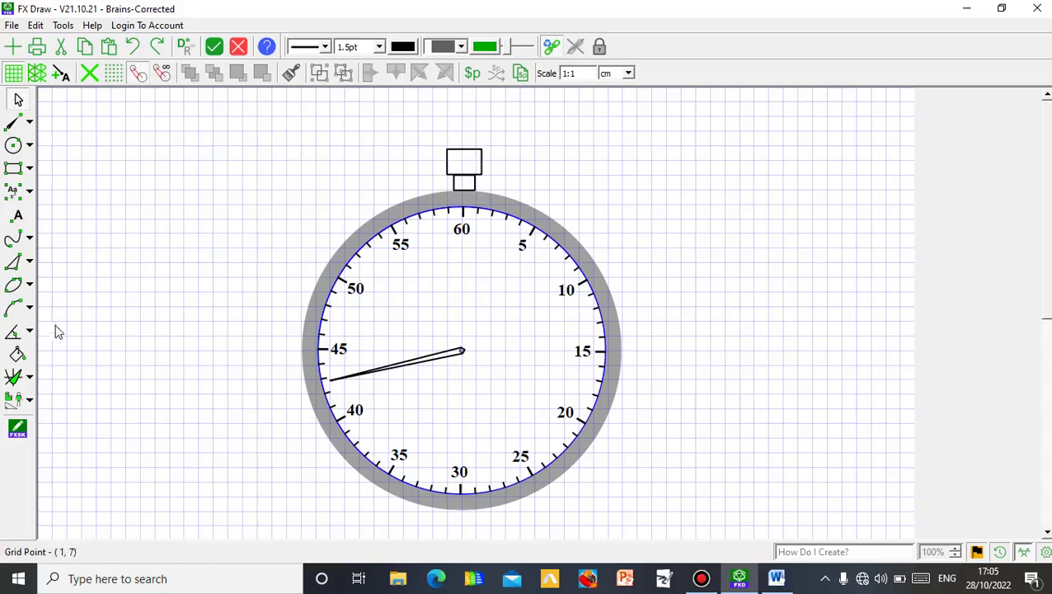
Add a fill to the inside of both rectangles above the dial
click(18, 354)
click(469, 165)
click(465, 176)
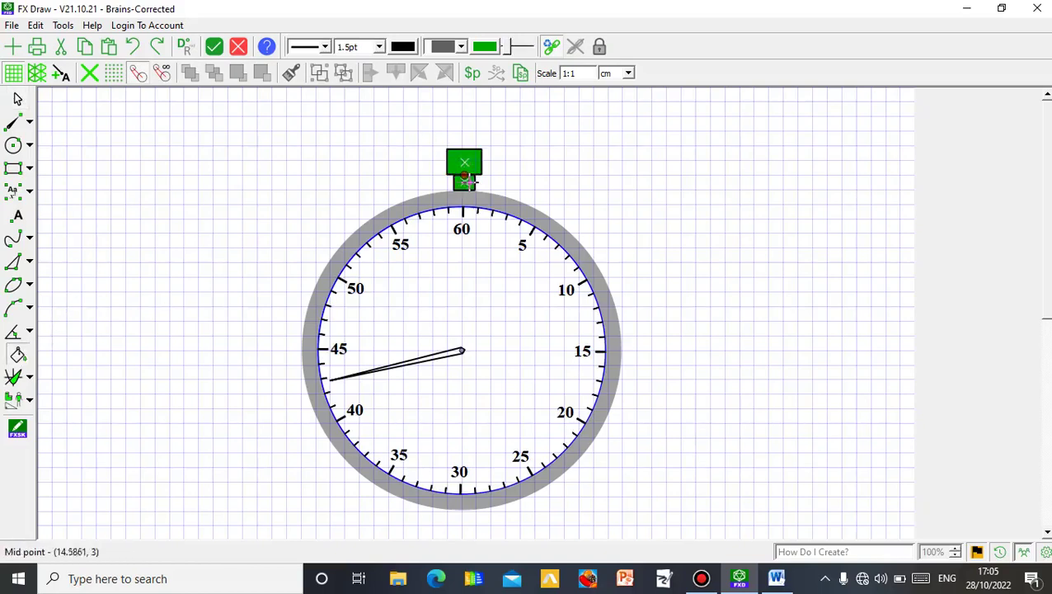
click(18, 100)
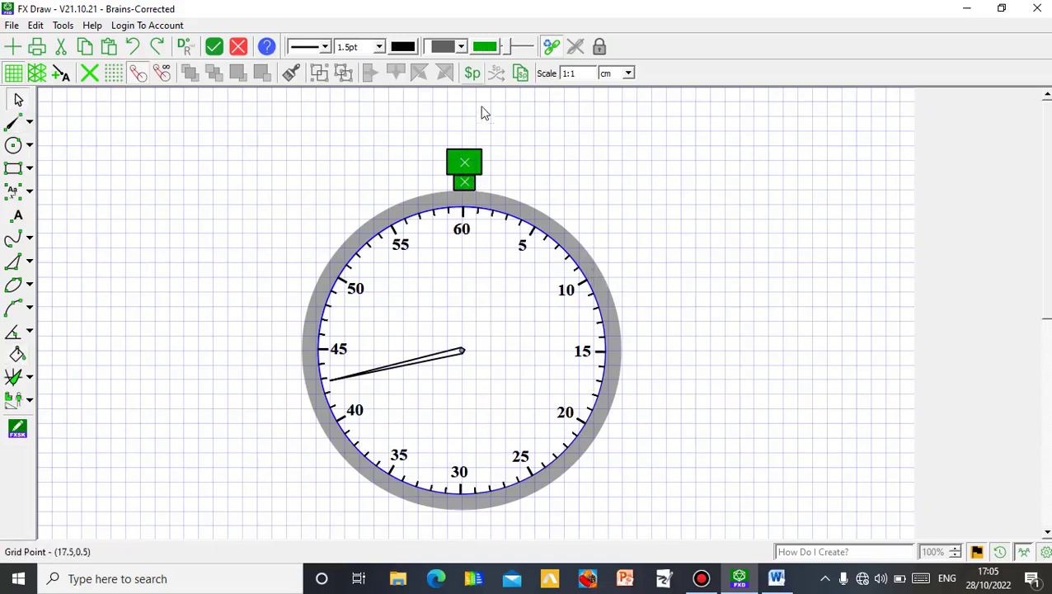
Change the upper rectangle's fill colour to grey #a0a0a0
click(465, 167)
click(486, 48)
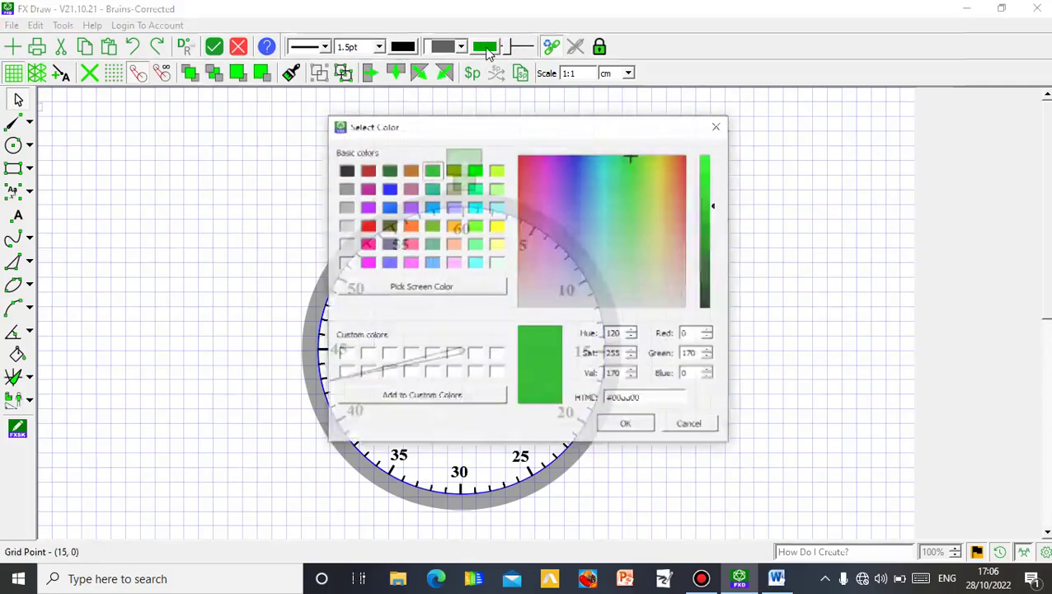
click(345, 211)
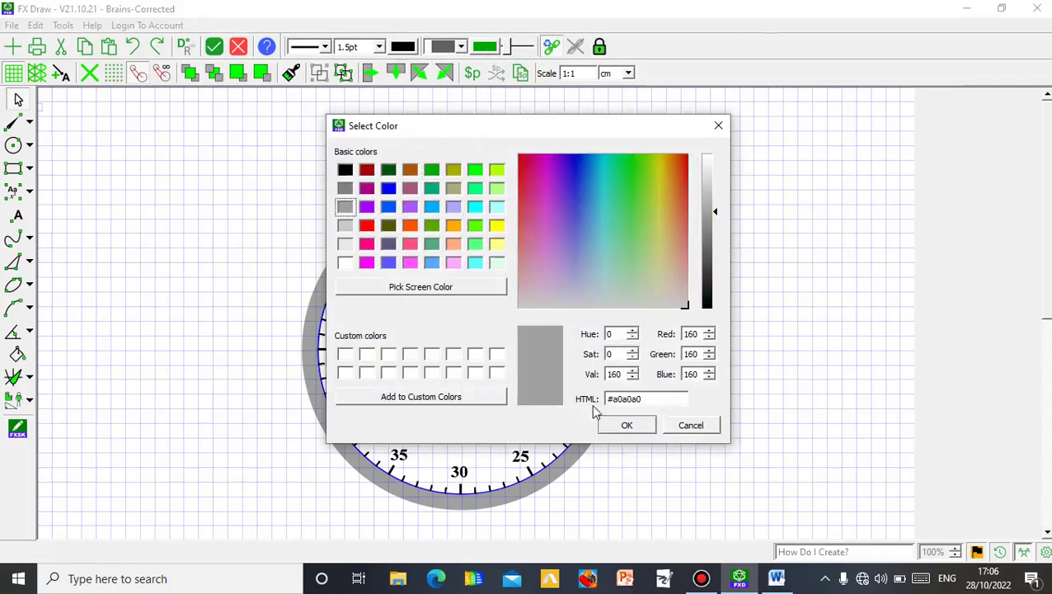
click(627, 424)
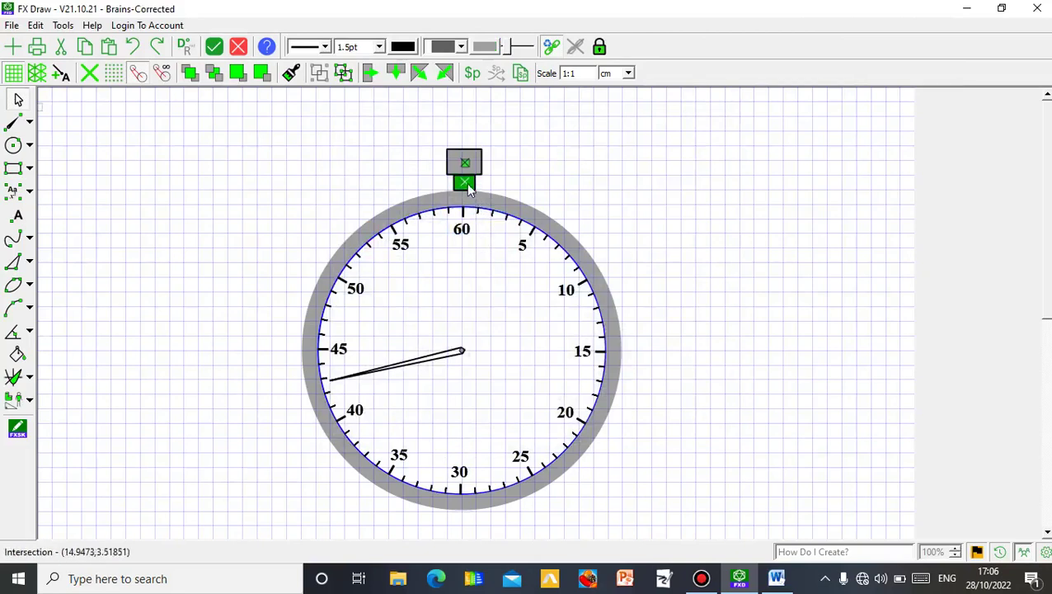
Change the small lower rectangle's fill colour to the same grey, #a0a0a0
mouse_move(467, 184)
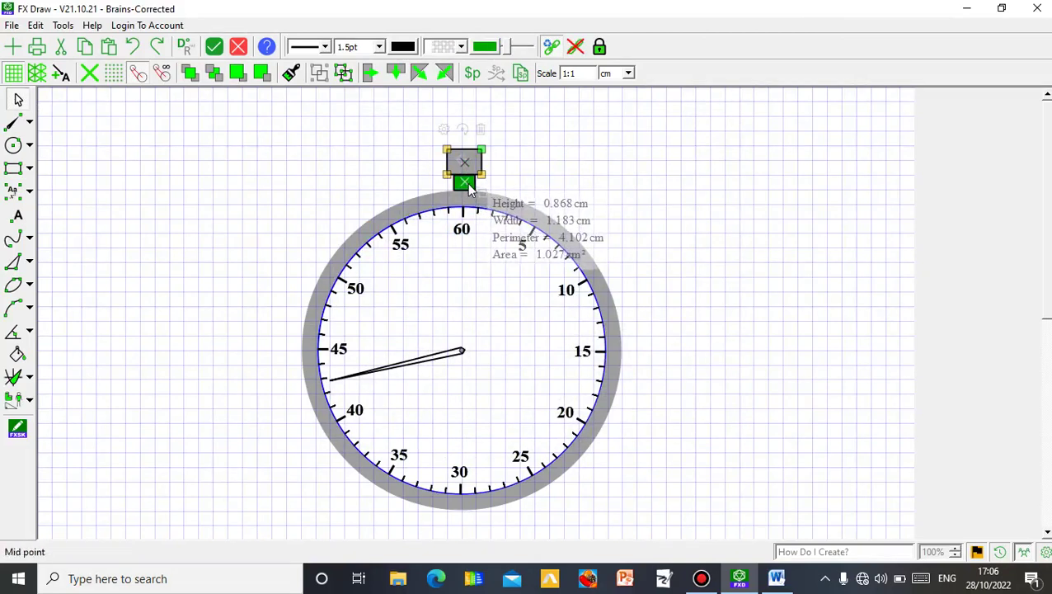
click(468, 184)
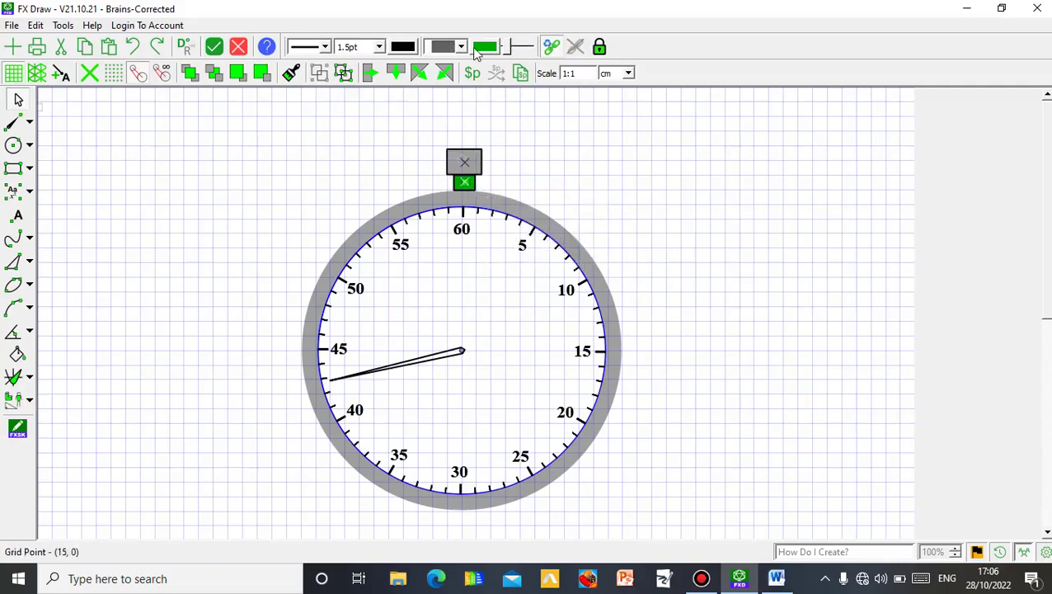
click(477, 49)
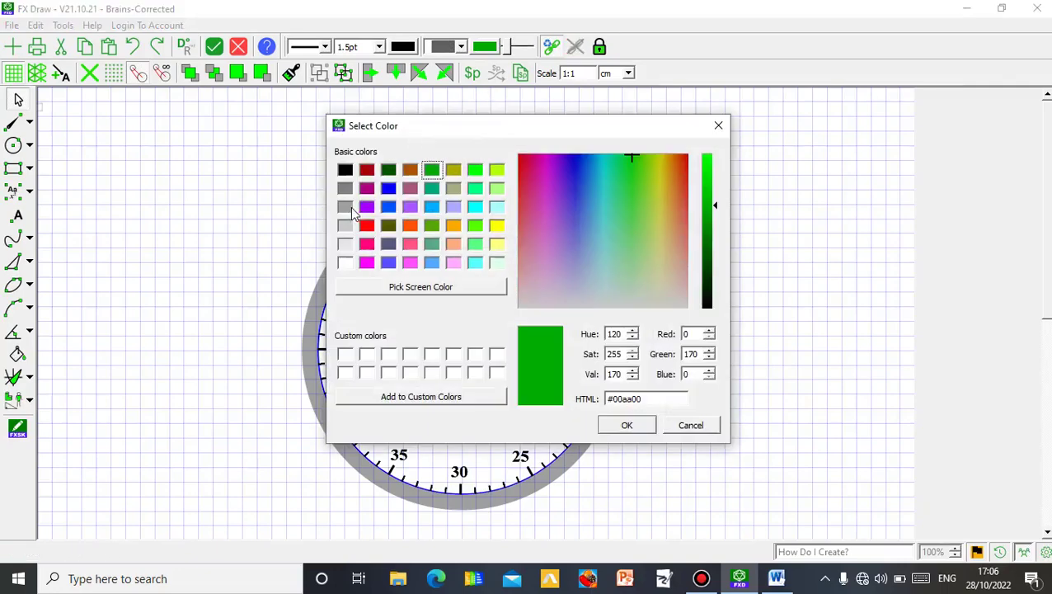
click(345, 207)
click(632, 425)
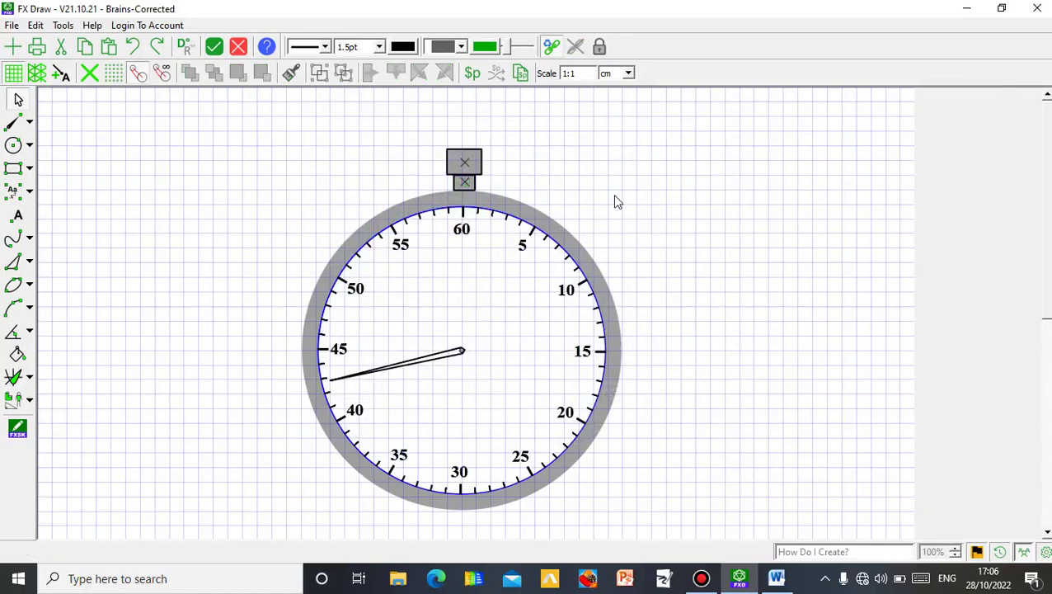
Update the drawing in the Word document and move the stopwatch picture below the heading "Dial design in Microsoft word"
click(214, 50)
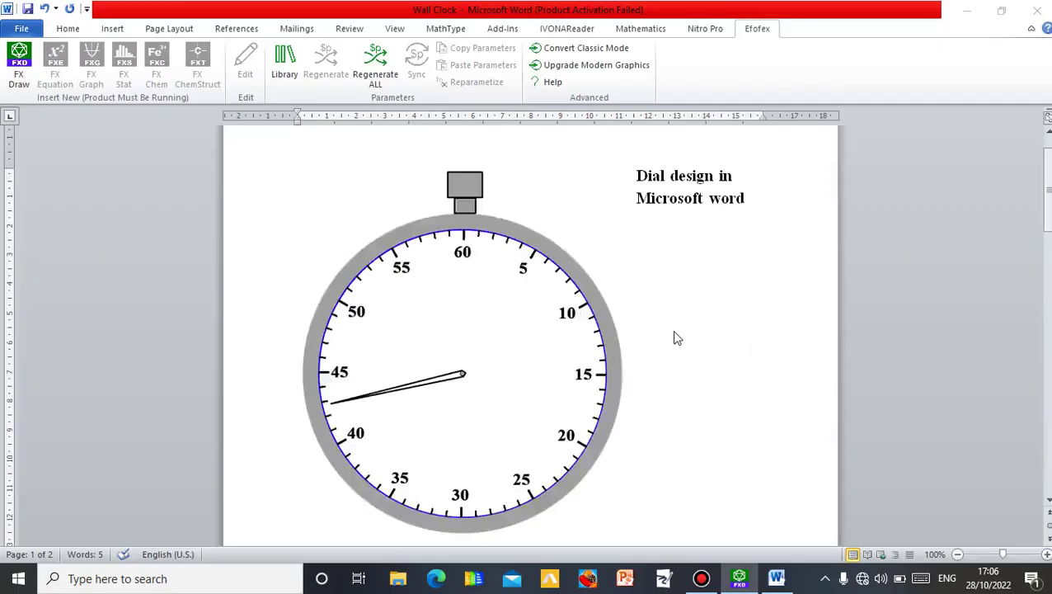
drag(601, 388, 630, 431)
click(894, 334)
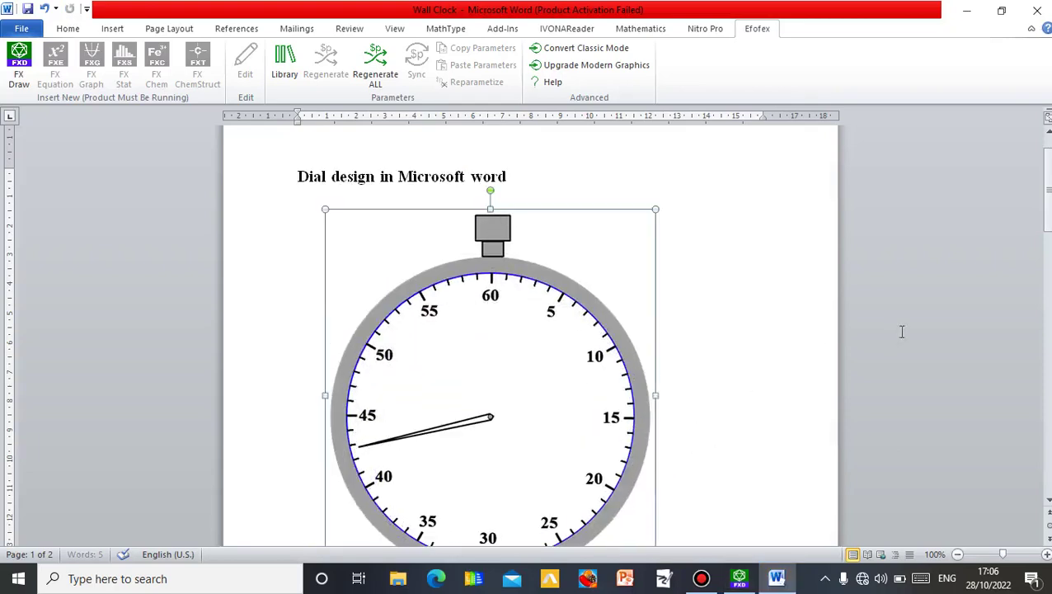
drag(1047, 207, 1047, 221)
drag(641, 278, 650, 314)
drag(1049, 227, 1049, 233)
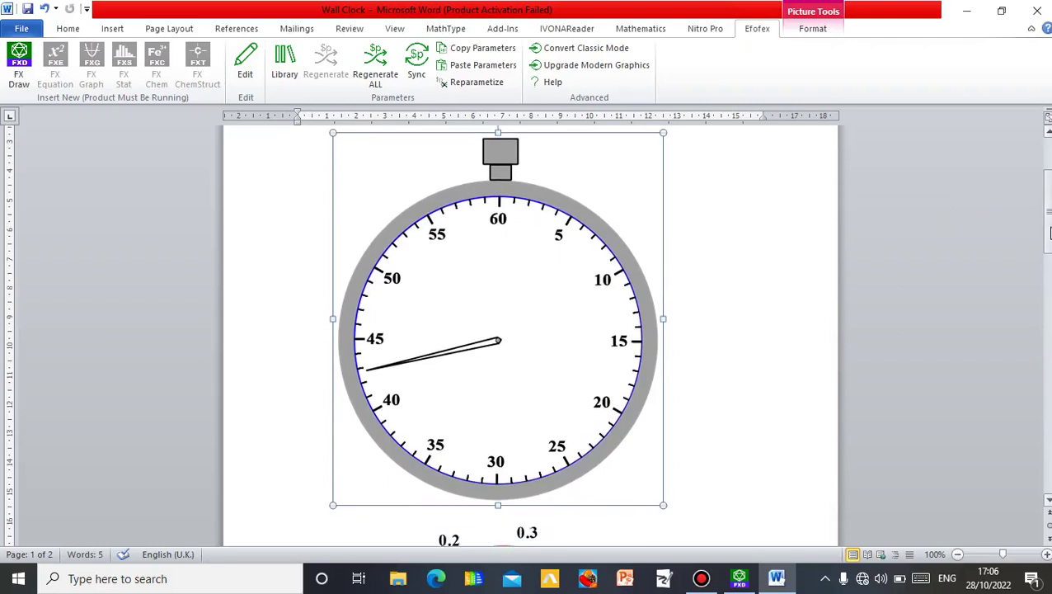
click(705, 300)
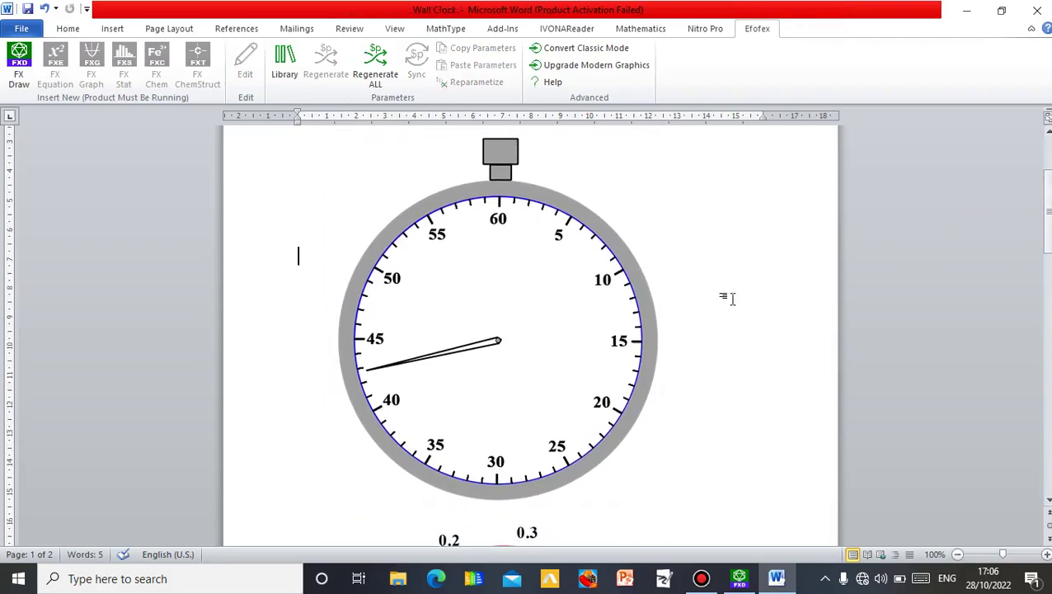
Delete the other dial picture with decimal labels below the stopwatch
click(534, 539)
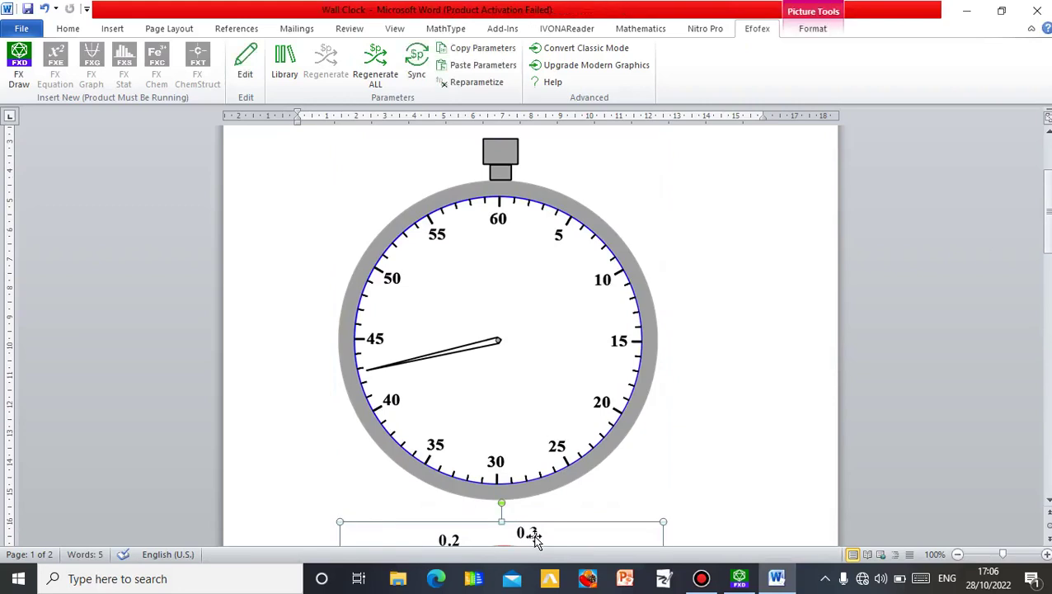
key(Delete)
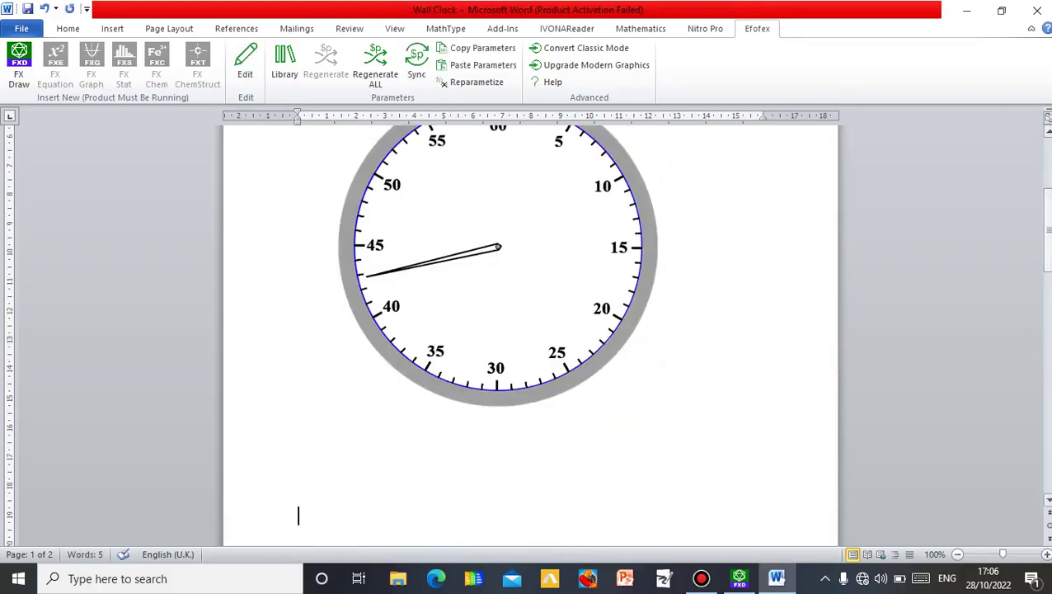
scroll(497, 330, up, 2)
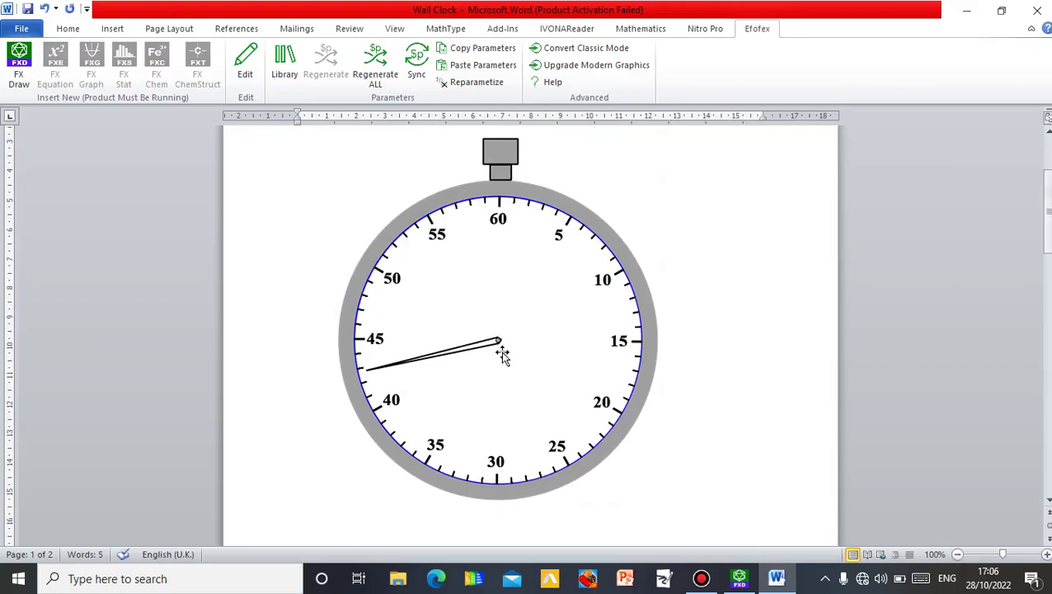
Reopen the stopwatch picture in FX Draw, rotate its hand to the 8-unit mark, and update it in the Word document
click(632, 336)
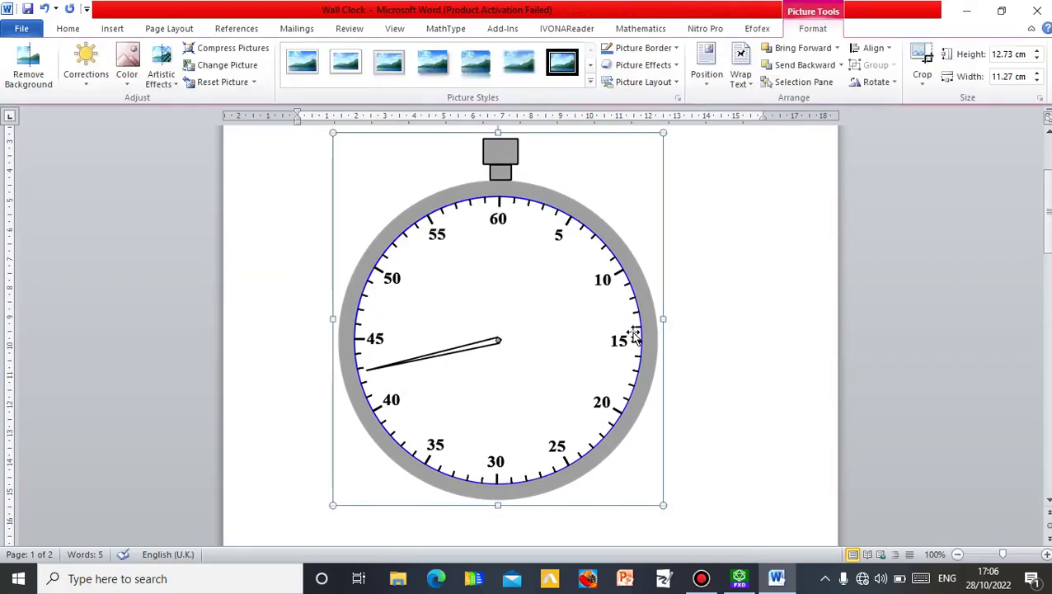
click(763, 30)
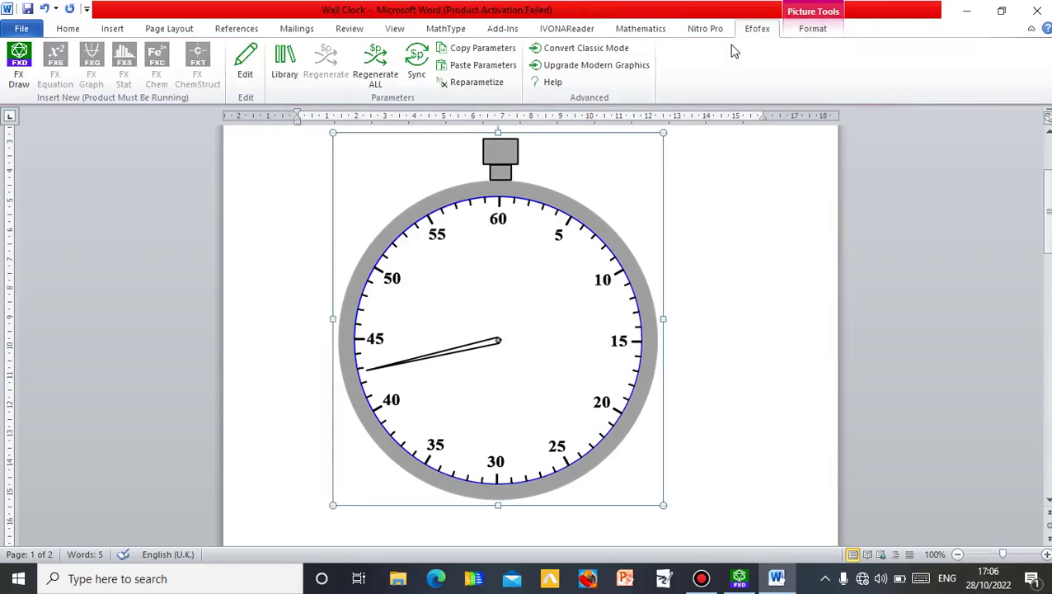
click(245, 76)
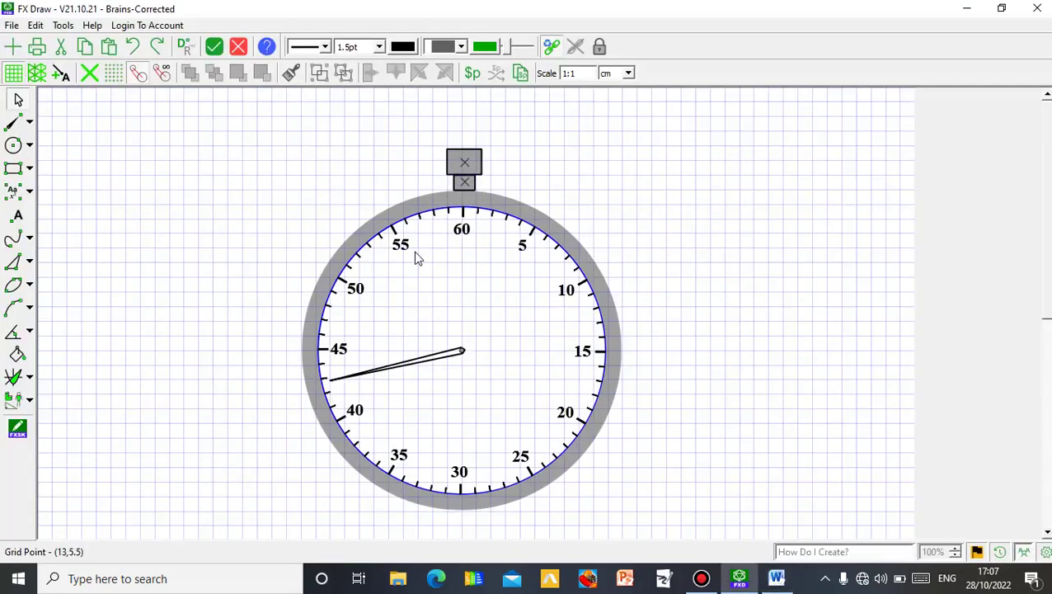
click(418, 367)
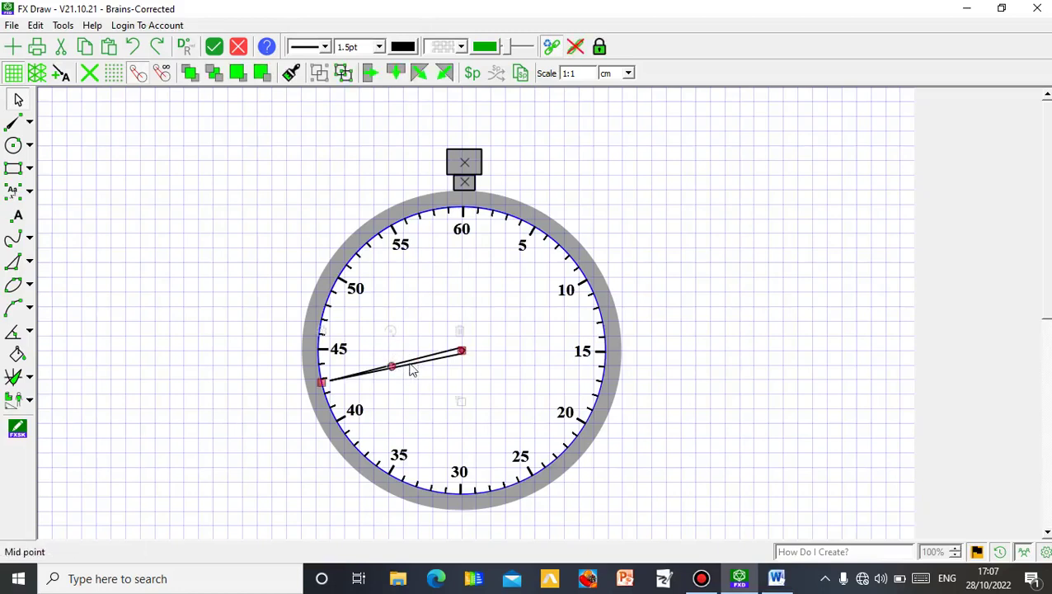
drag(395, 337, 513, 421)
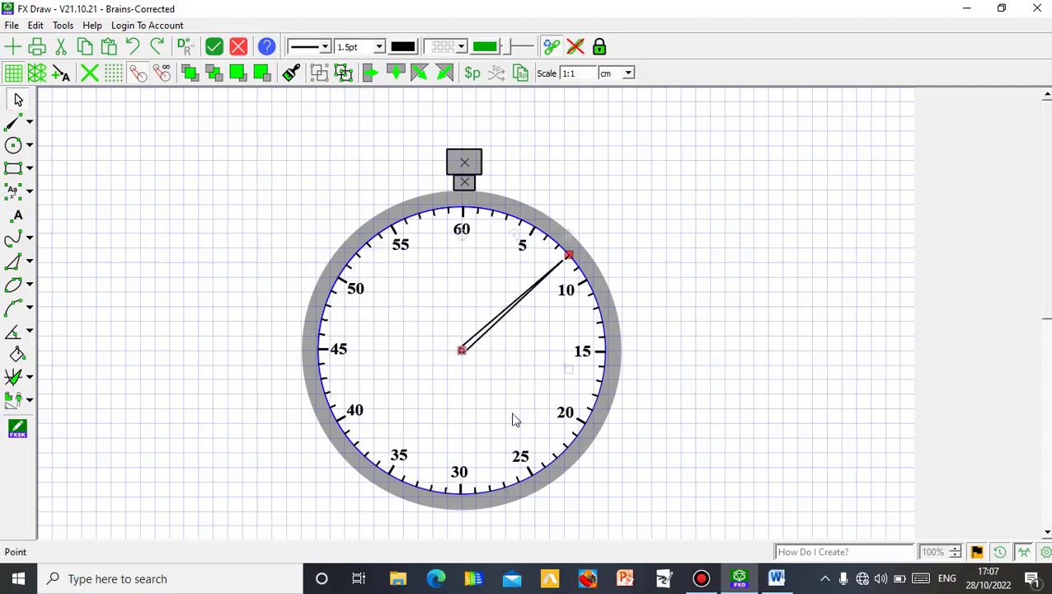
click(615, 208)
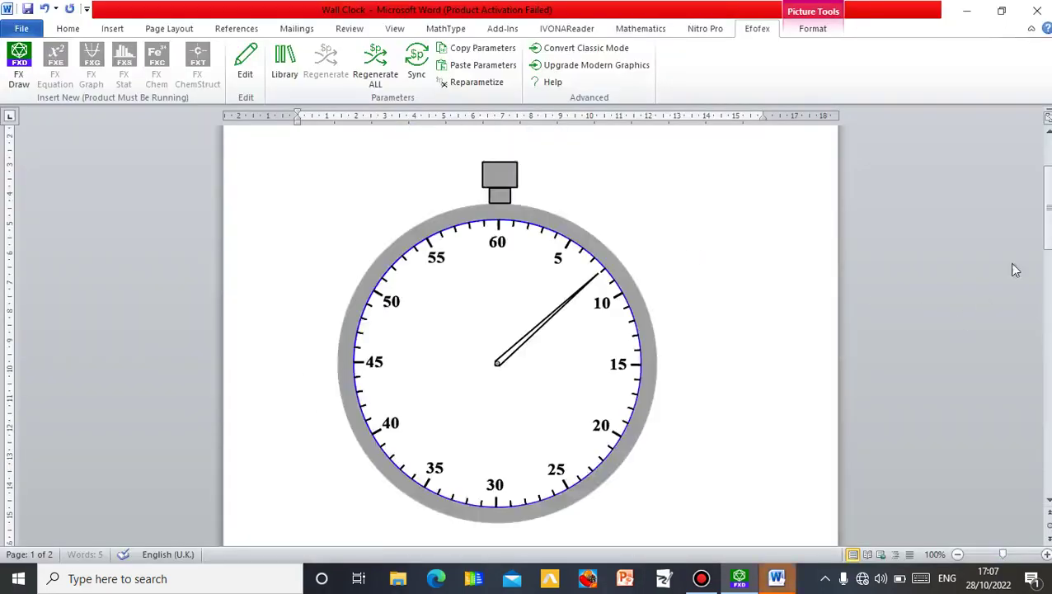
Add blank lines below the stopwatch in the Word document and start a new blank FX Draw drawing there
mouse_move(1047, 211)
mouse_down()
mouse_move(1047, 196)
mouse_move(1047, 208)
mouse_up()
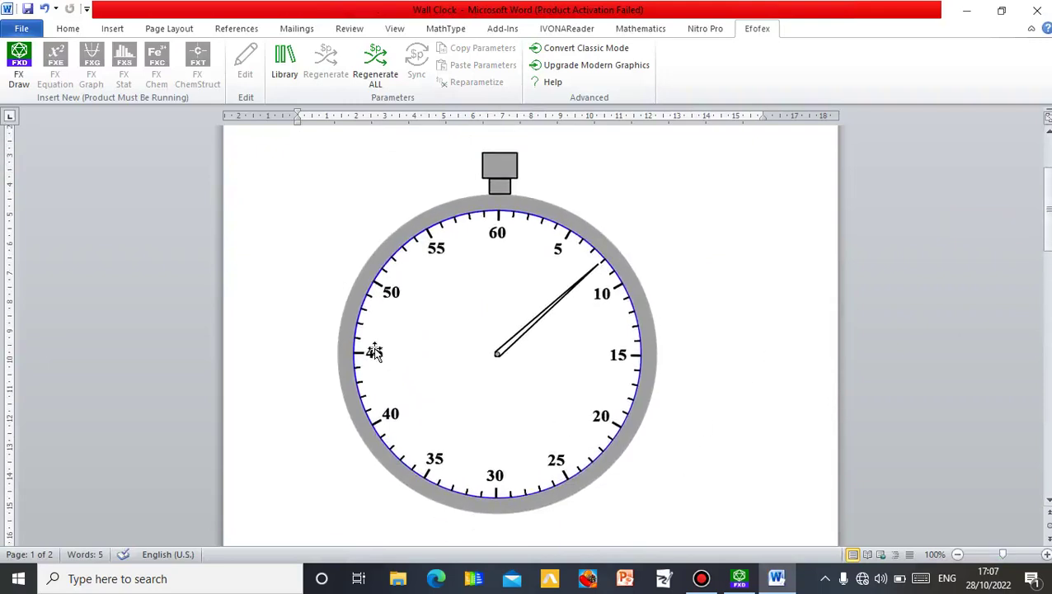
drag(1049, 202, 1049, 208)
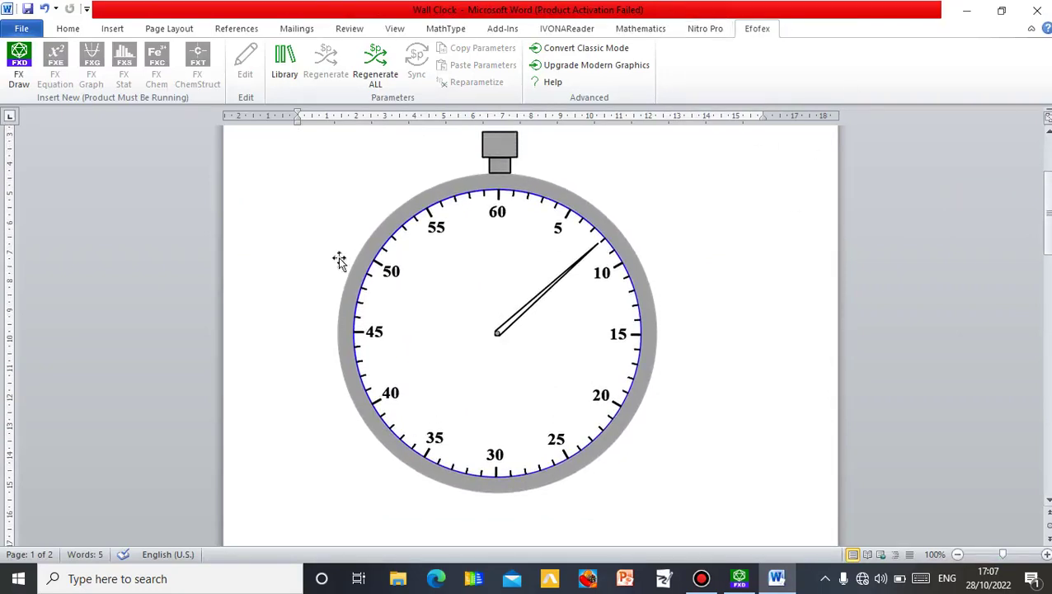
drag(1048, 211, 1048, 205)
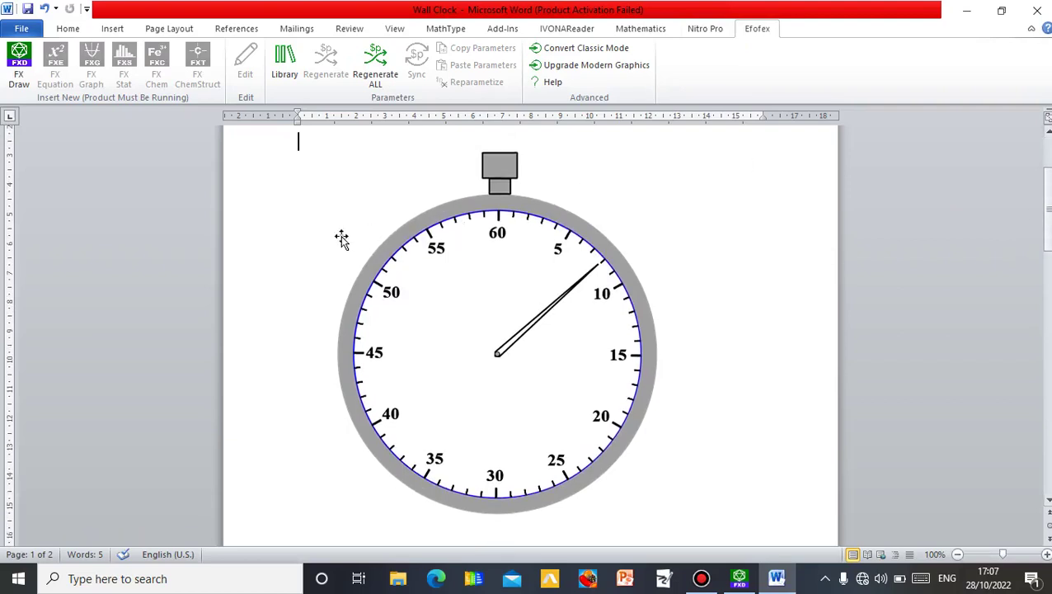
key(Return)
scroll(531, 330, down, 5)
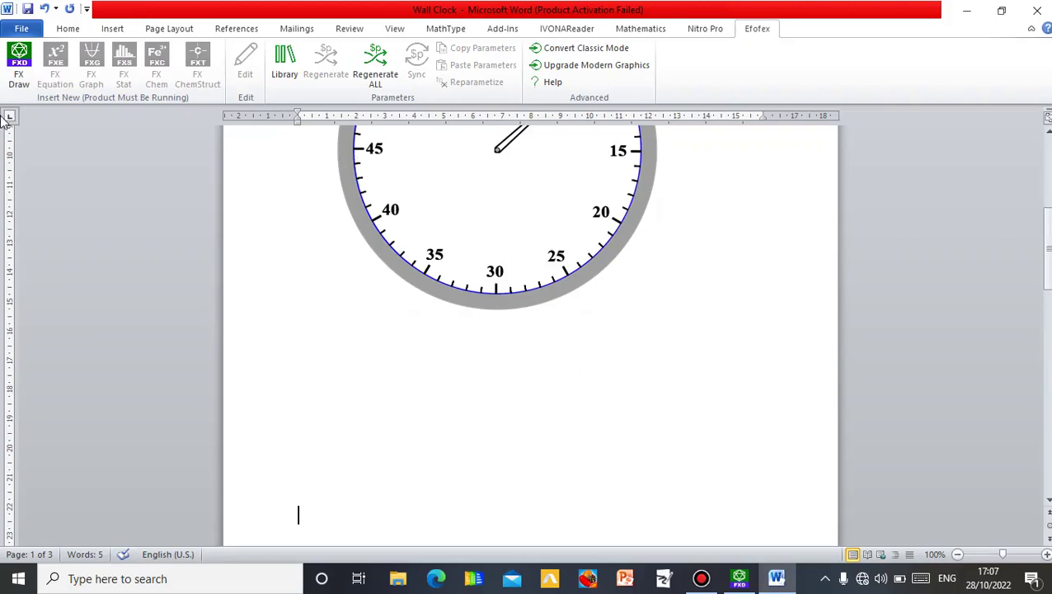
click(29, 82)
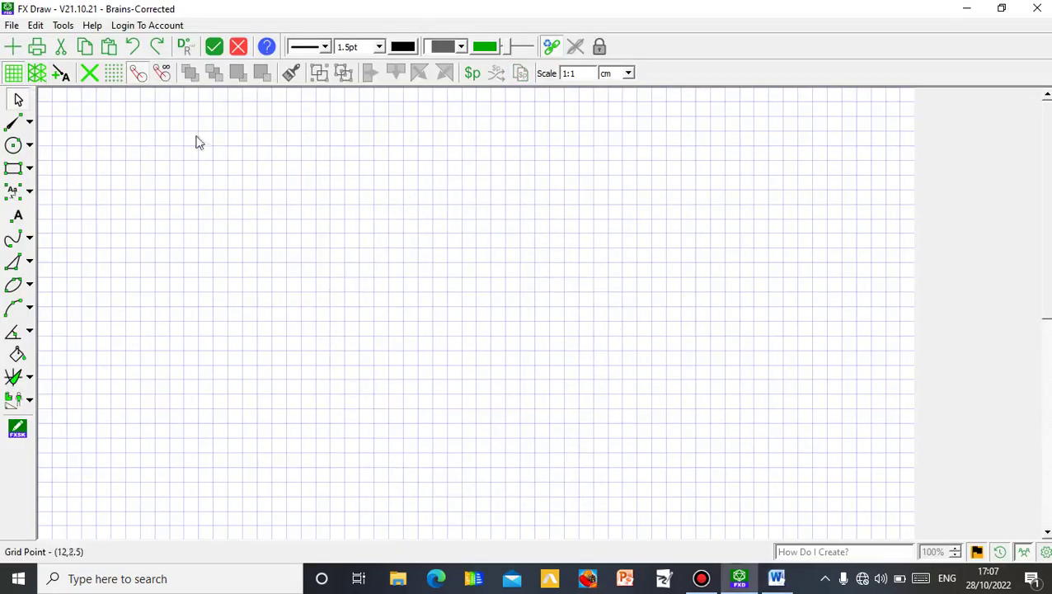
Place a point in the middle of the drawing and draw an arc dial centred on it, with a radius of about seven grid squares
click(18, 215)
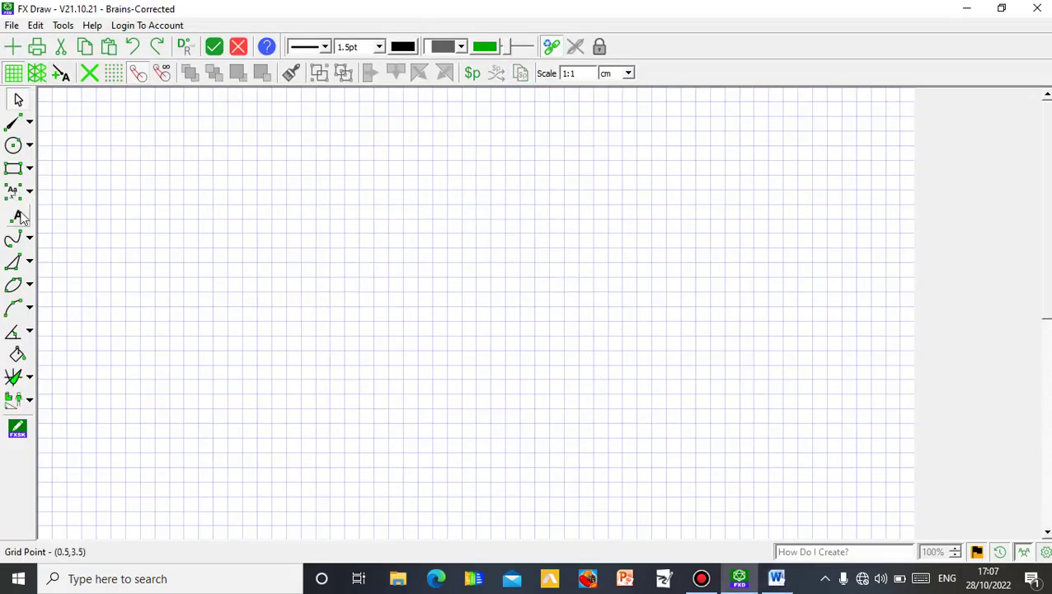
click(433, 350)
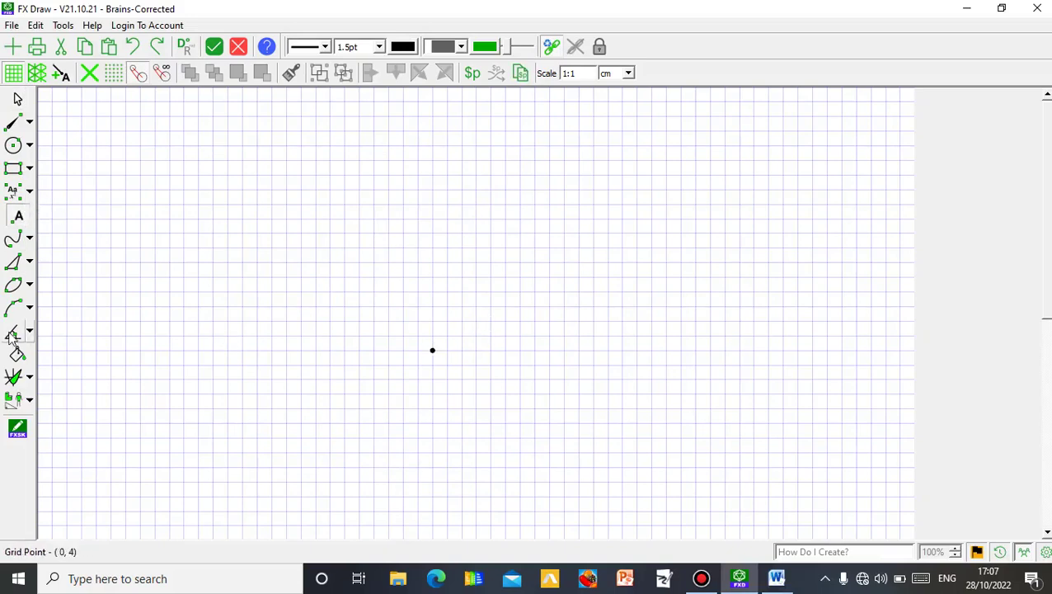
click(30, 145)
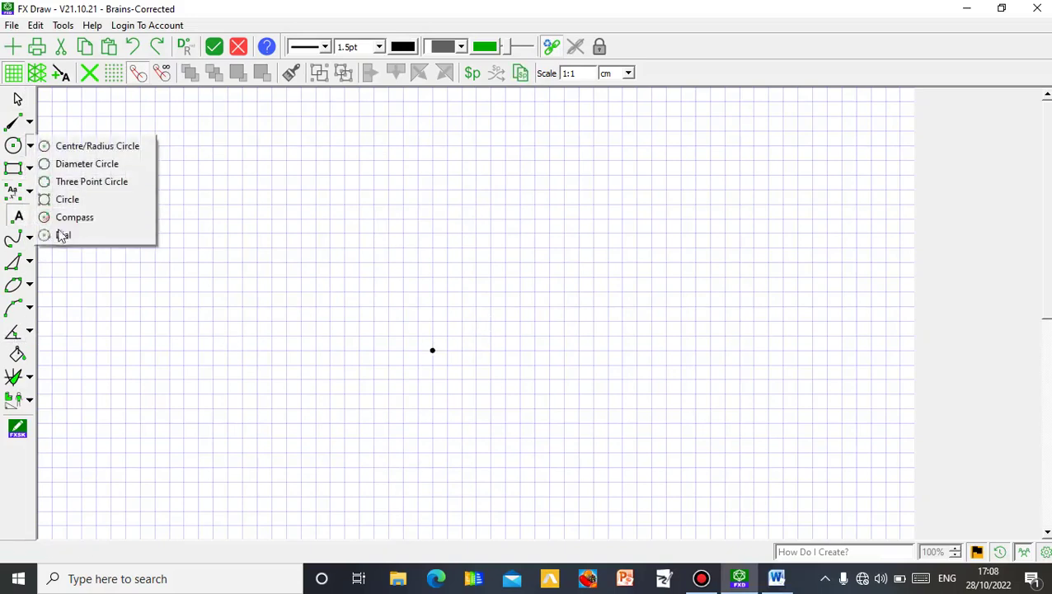
click(30, 310)
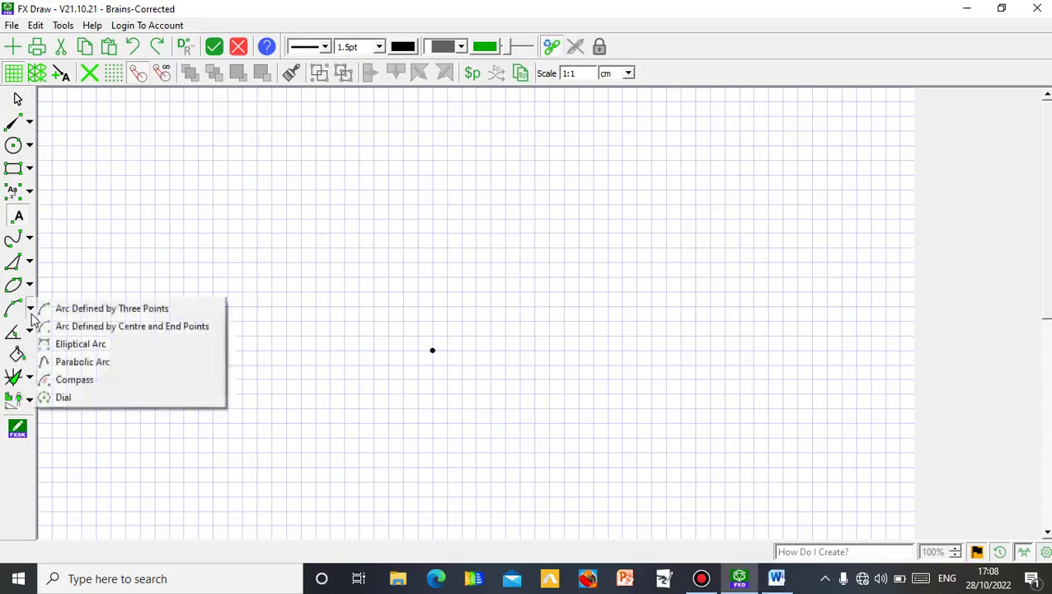
click(80, 400)
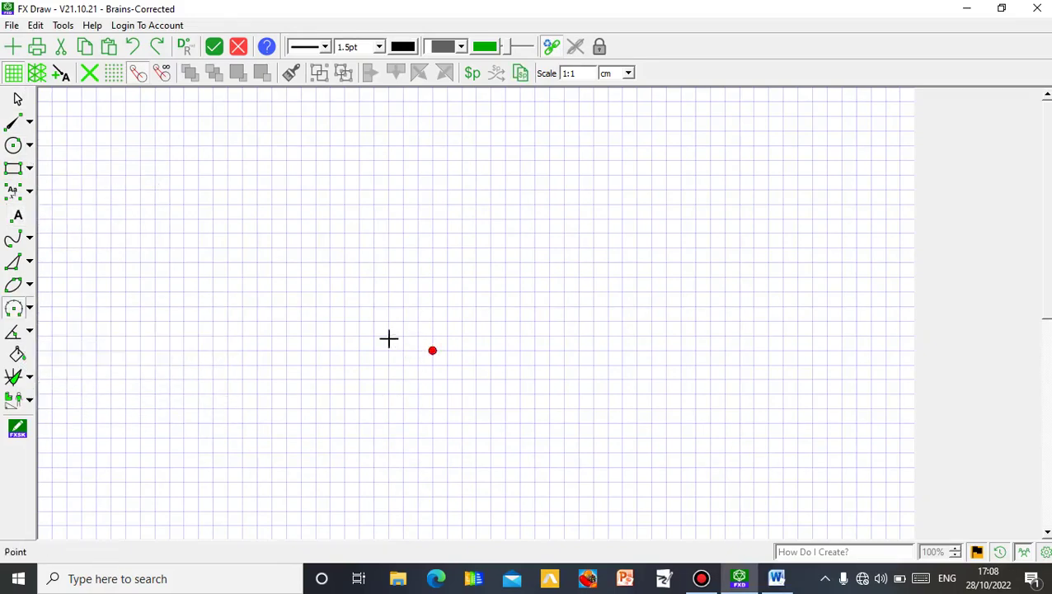
click(328, 349)
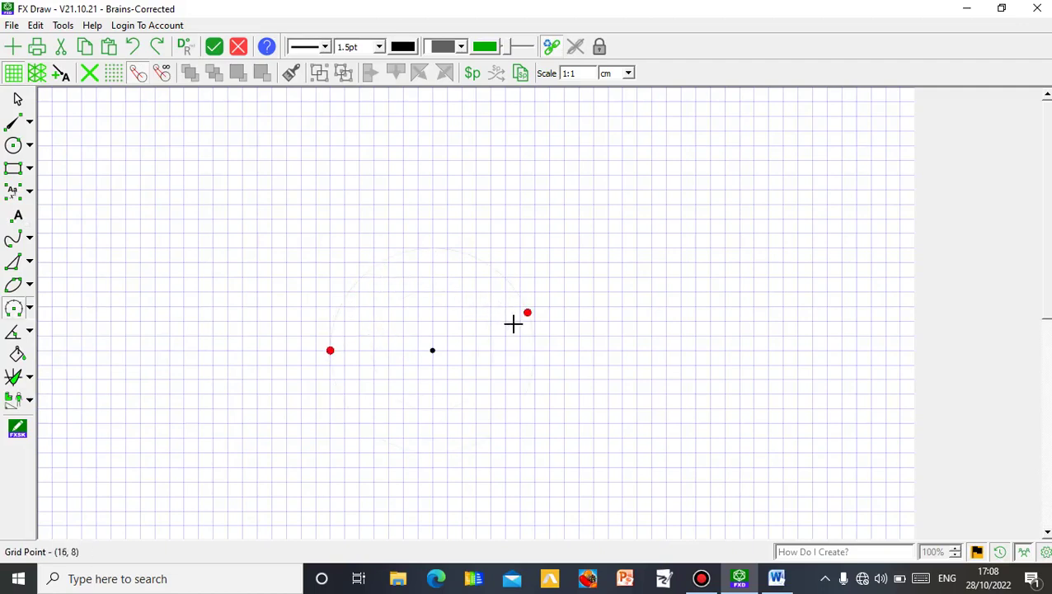
click(515, 325)
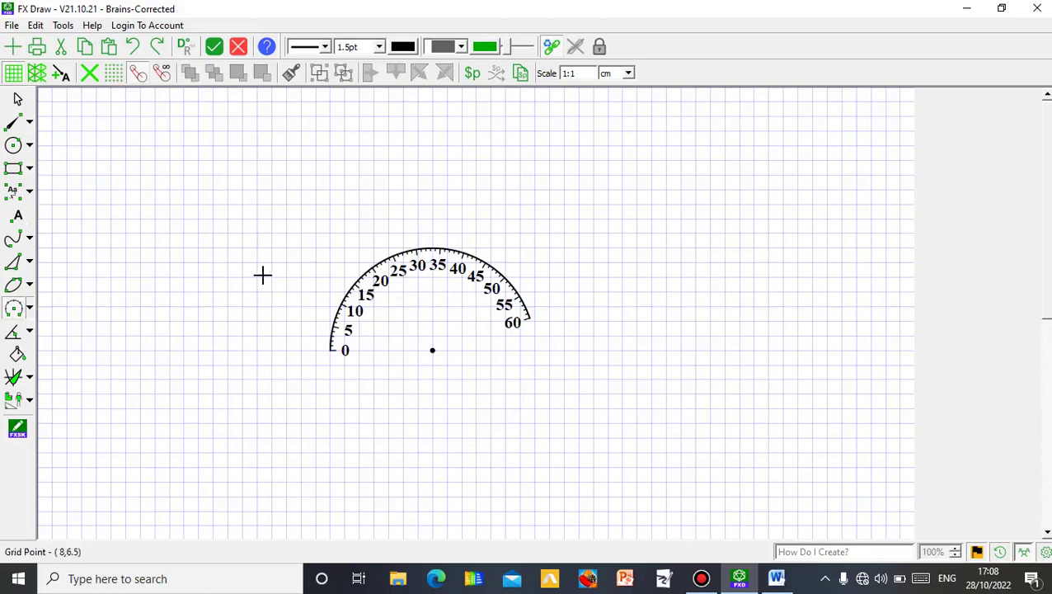
Enlarge the arc dial about its centre point to a radius of about 10.5 grid squares
click(18, 100)
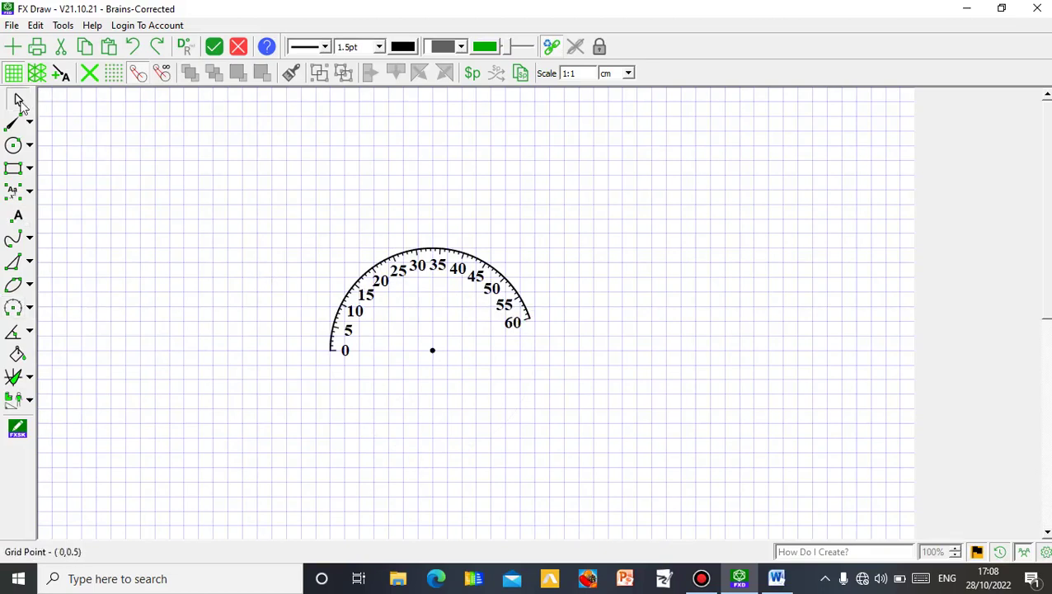
click(515, 290)
drag(533, 318, 582, 309)
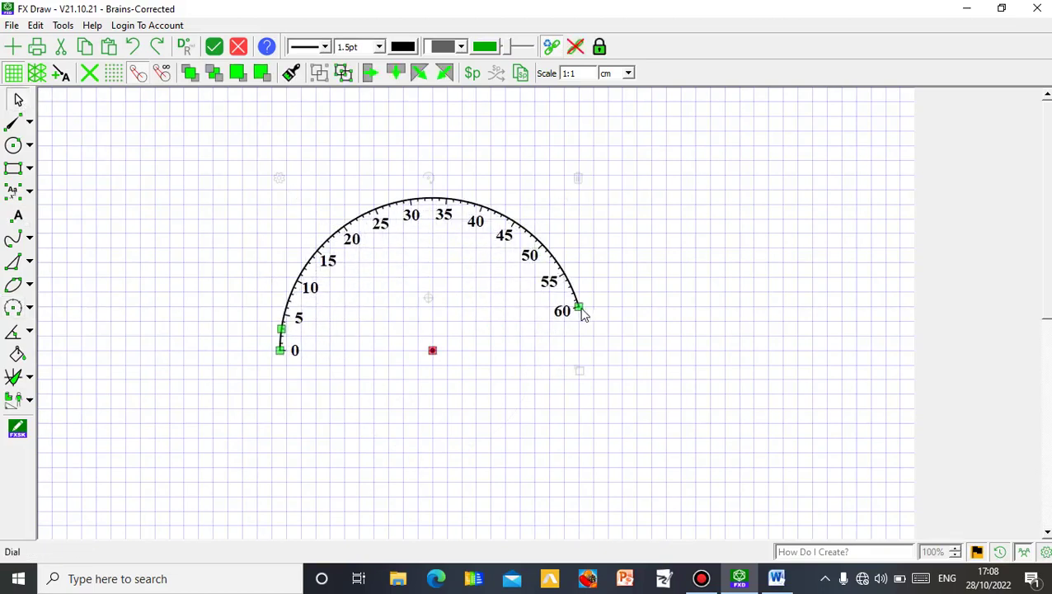
click(641, 296)
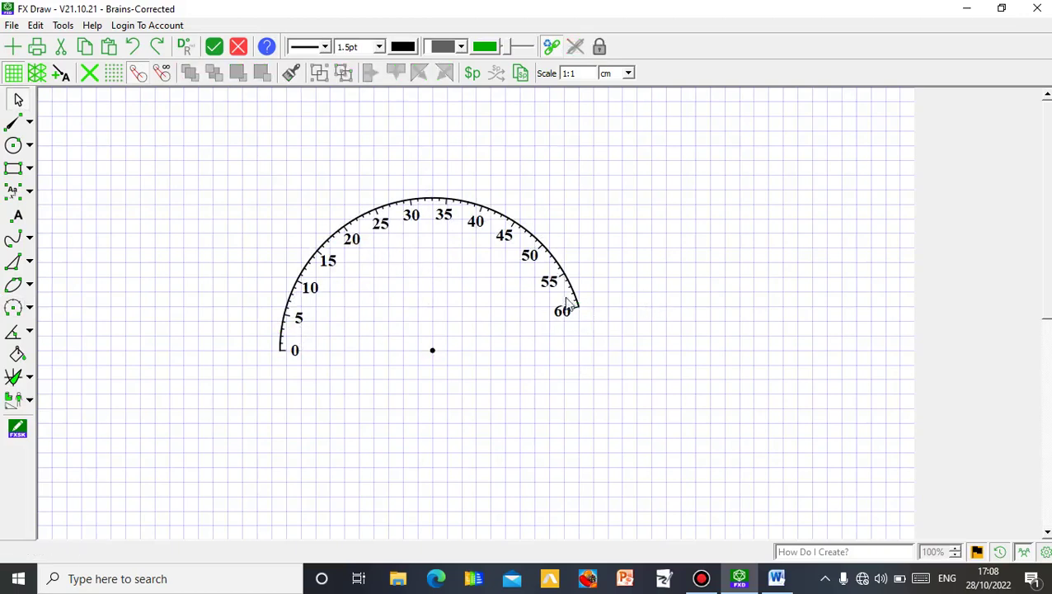
Try reversing the dial's scale, and restore its original clockwise direction
click(376, 218)
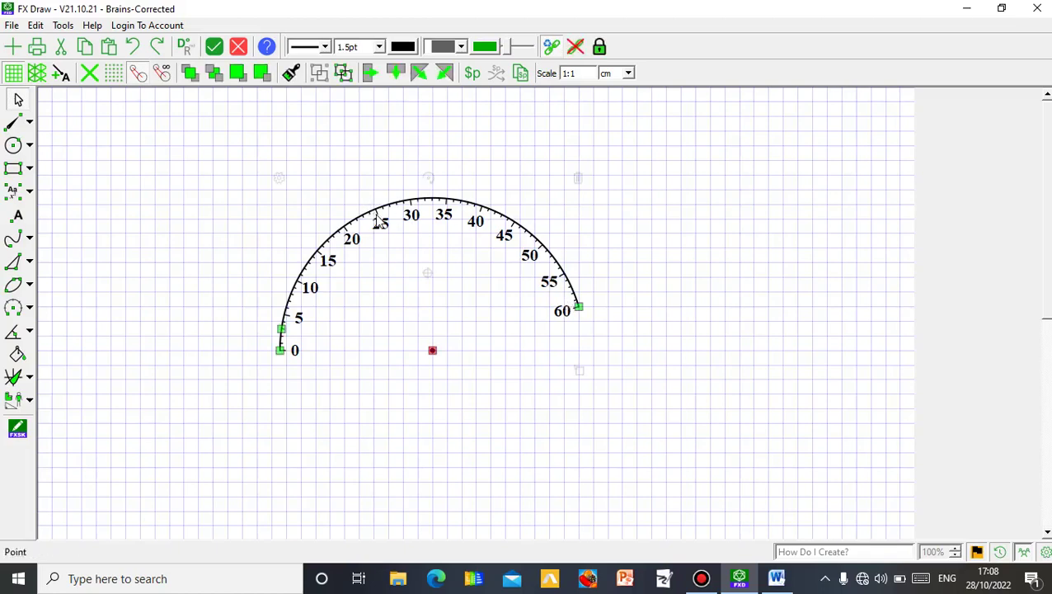
click(280, 181)
click(404, 257)
click(415, 455)
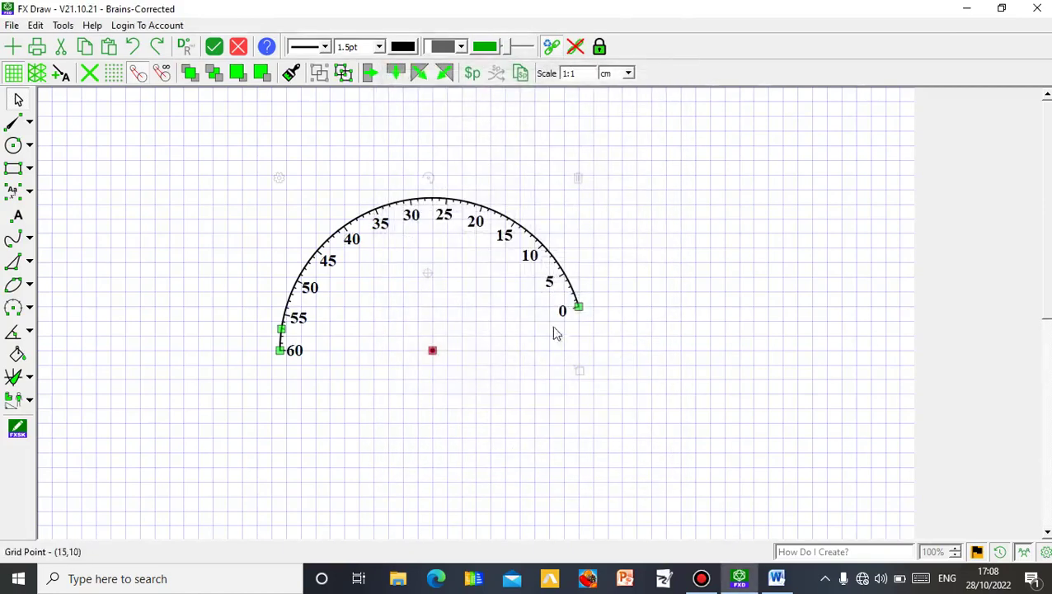
click(280, 179)
click(405, 257)
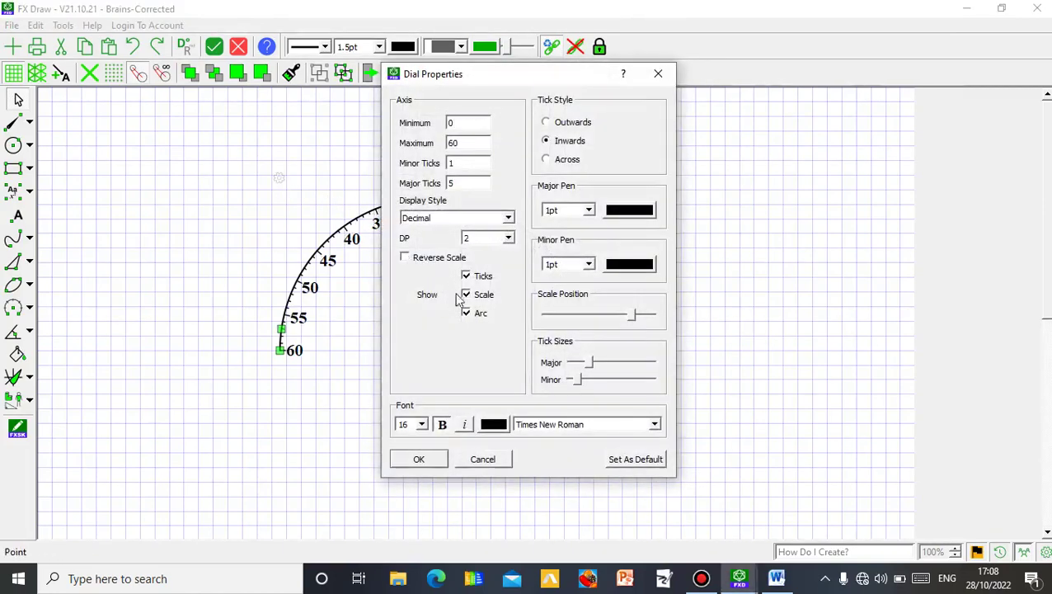
click(422, 459)
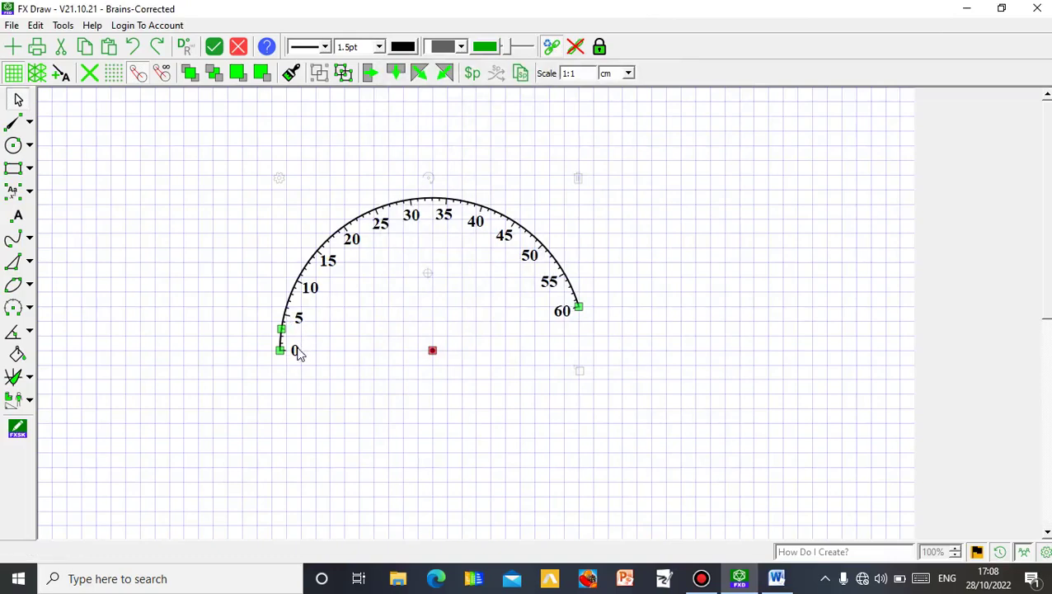
Set the dial's maximum to 0.5, its minor ticks to 0.02 and its major ticks to 0.1
click(280, 180)
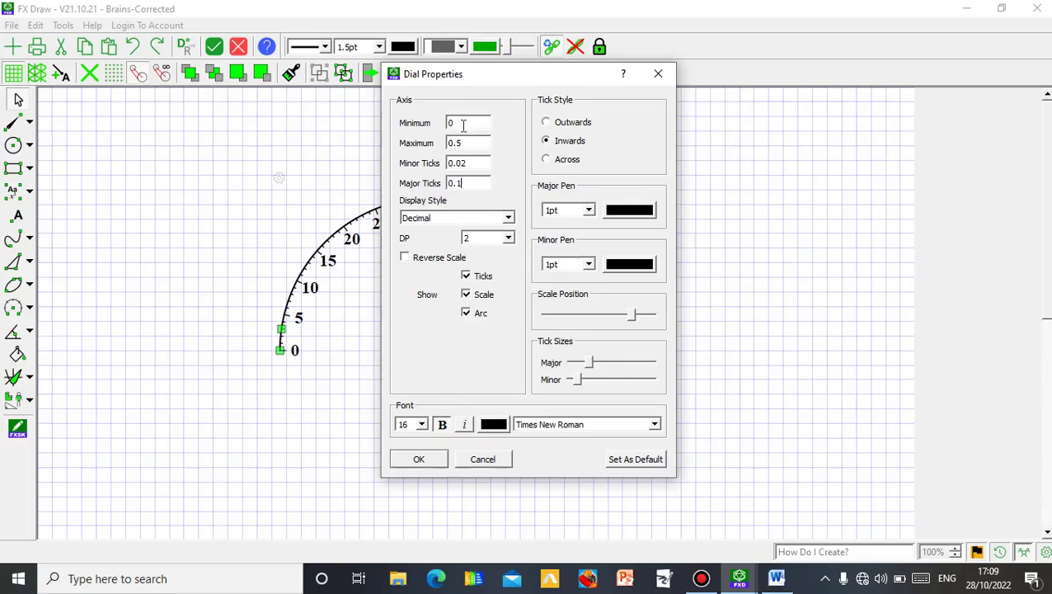
click(465, 187)
click(433, 459)
click(634, 339)
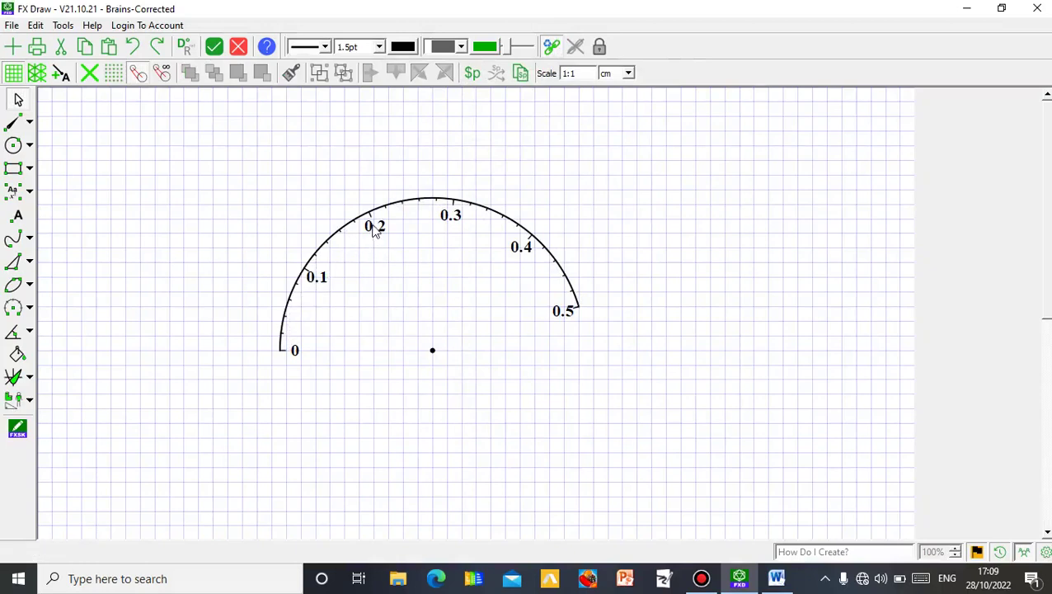
Set the dial's major pen to 2pt and minor pen to 1.5pt, and lengthen both the major and minor ticks
click(422, 205)
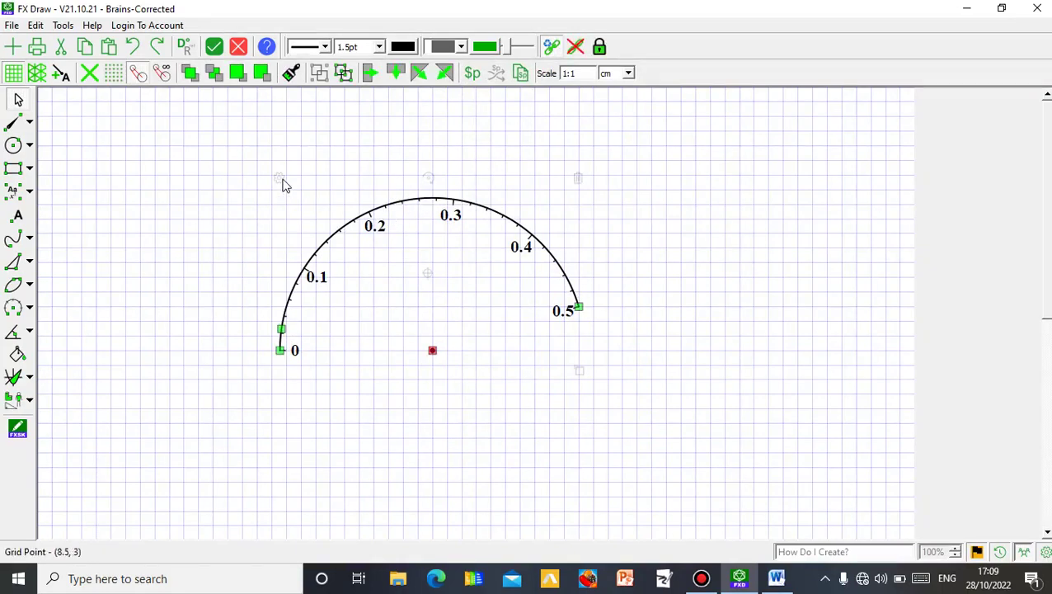
double_click(521, 229)
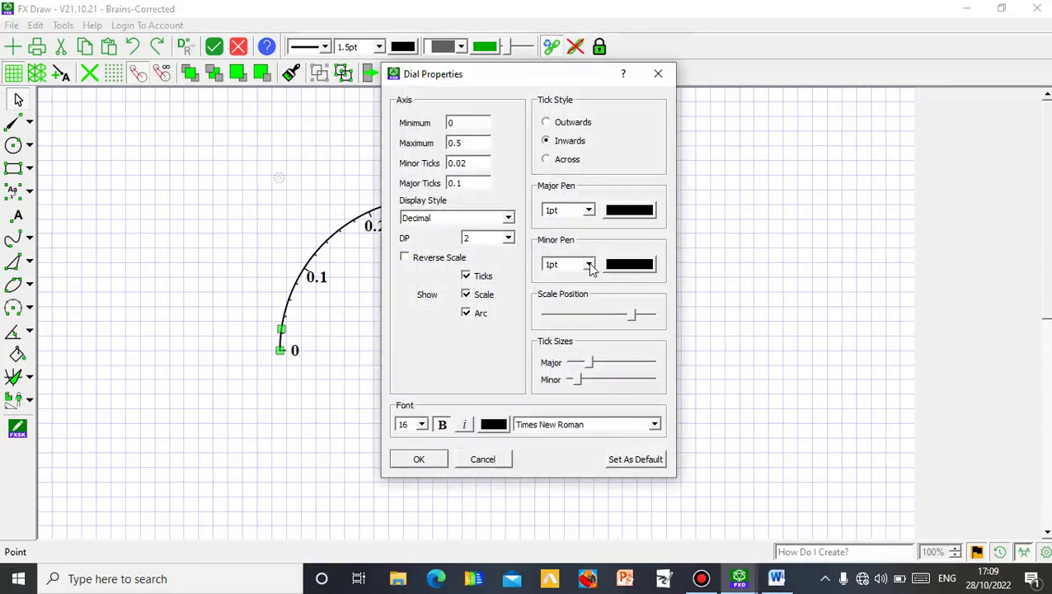
click(590, 211)
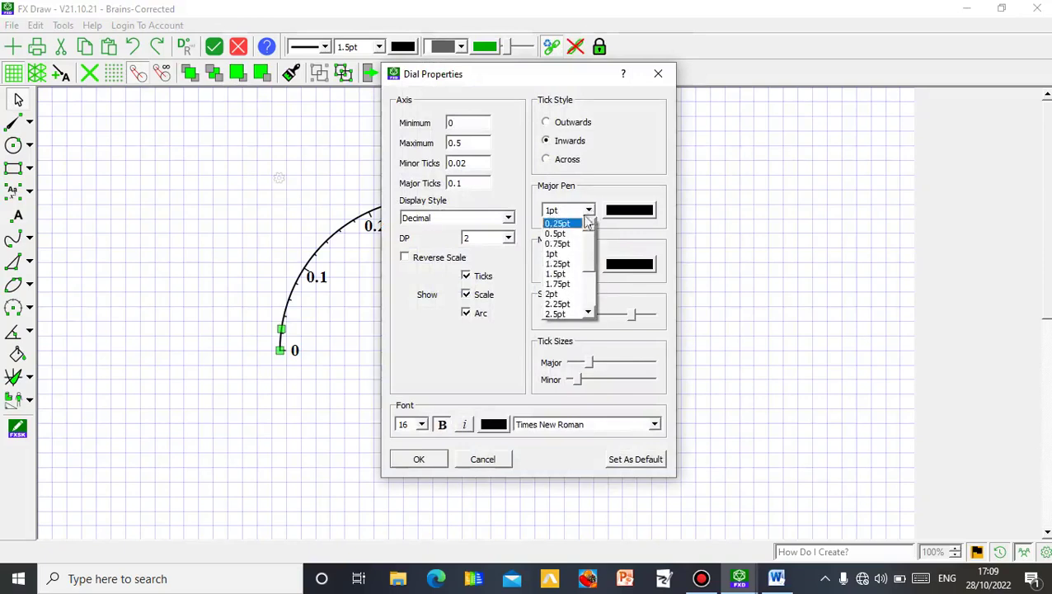
click(569, 294)
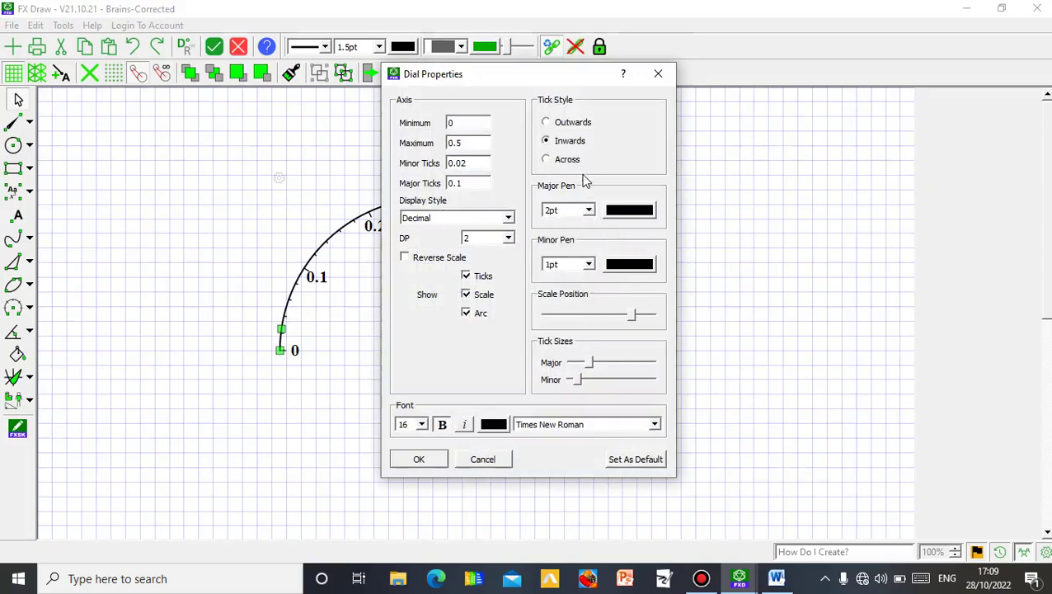
click(590, 268)
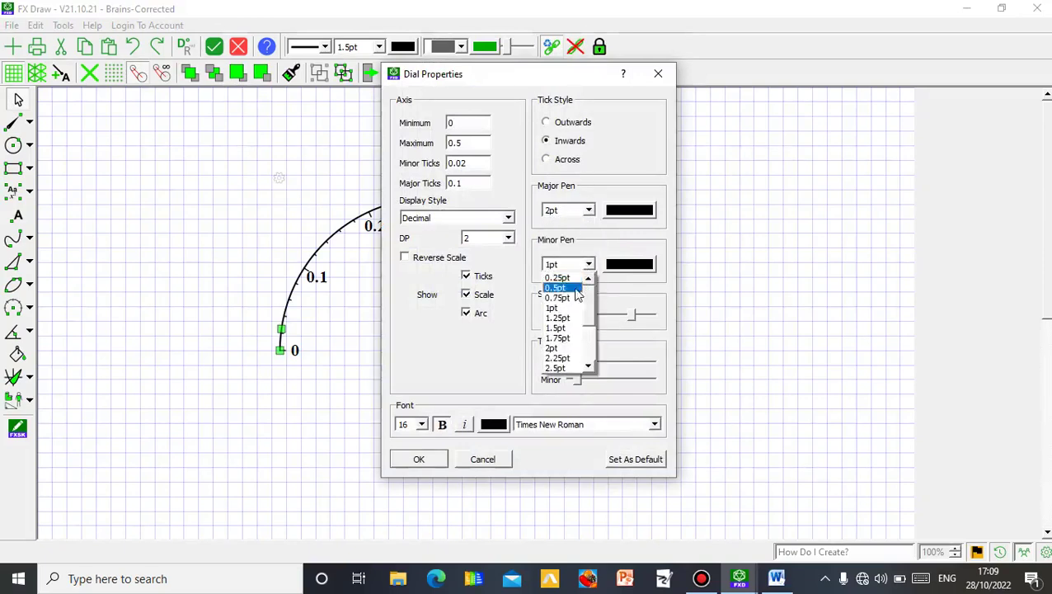
click(573, 328)
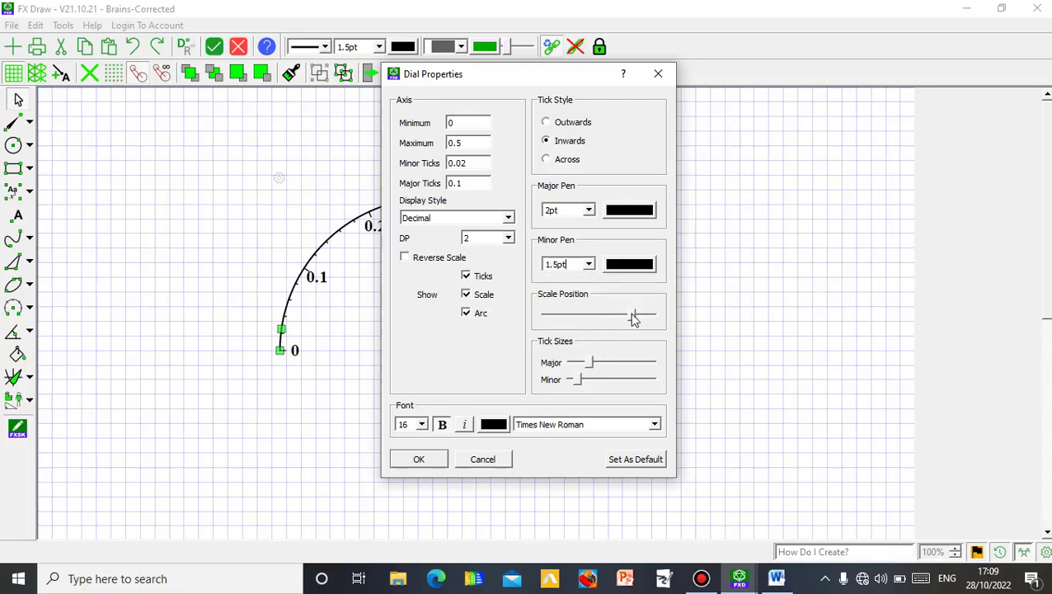
mouse_move(594, 365)
mouse_down()
mouse_move(606, 367)
mouse_move(586, 384)
mouse_move(614, 369)
mouse_move(594, 382)
mouse_up()
click(430, 464)
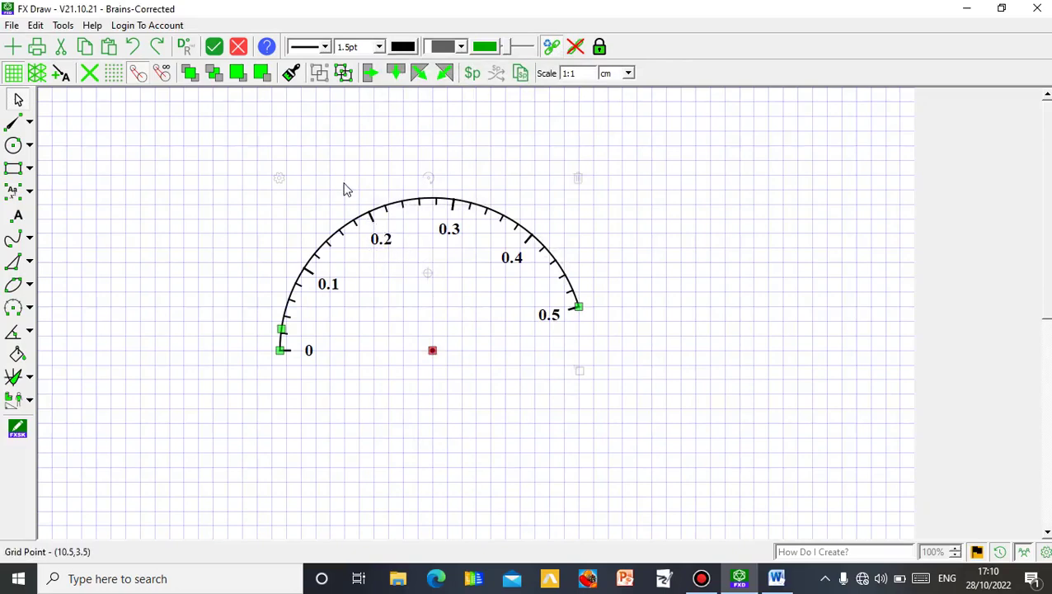
Try the Outwards tick style on the dial
click(281, 178)
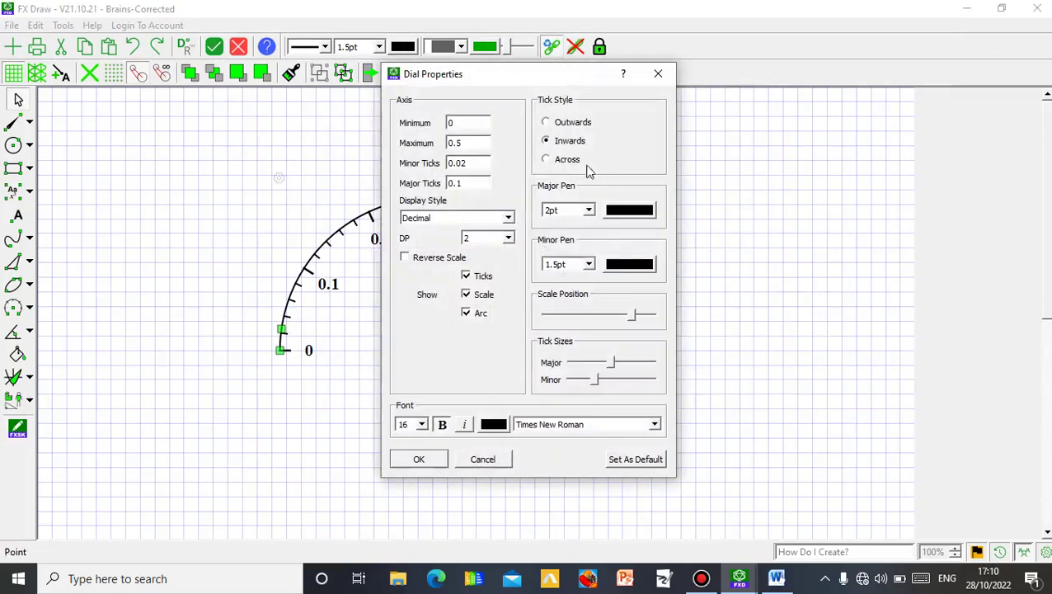
click(549, 123)
click(436, 457)
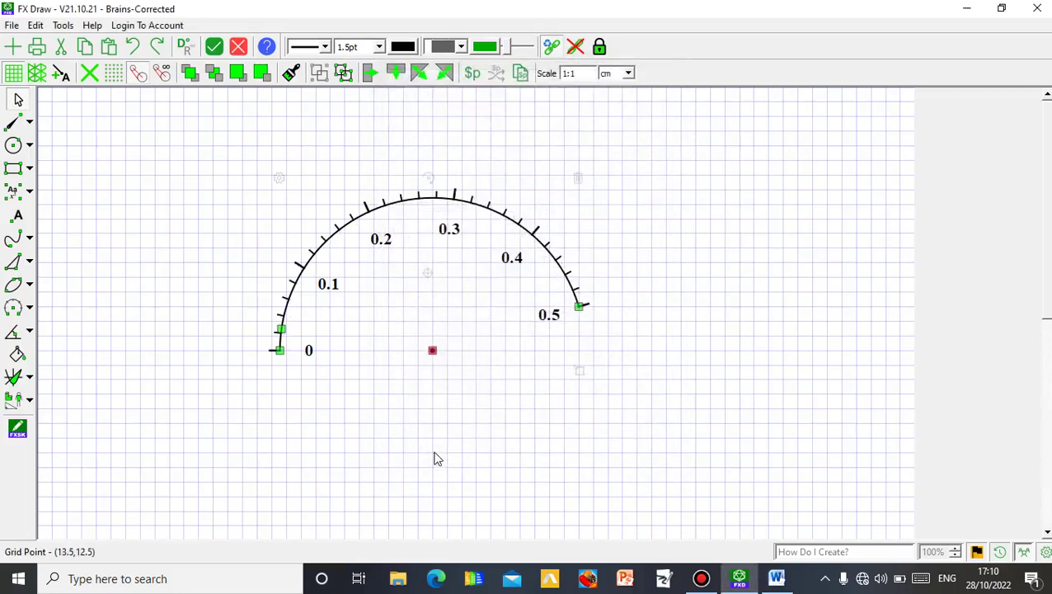
Set the dial's tick style to Inwards and move its scale numbers outside the arc
click(279, 180)
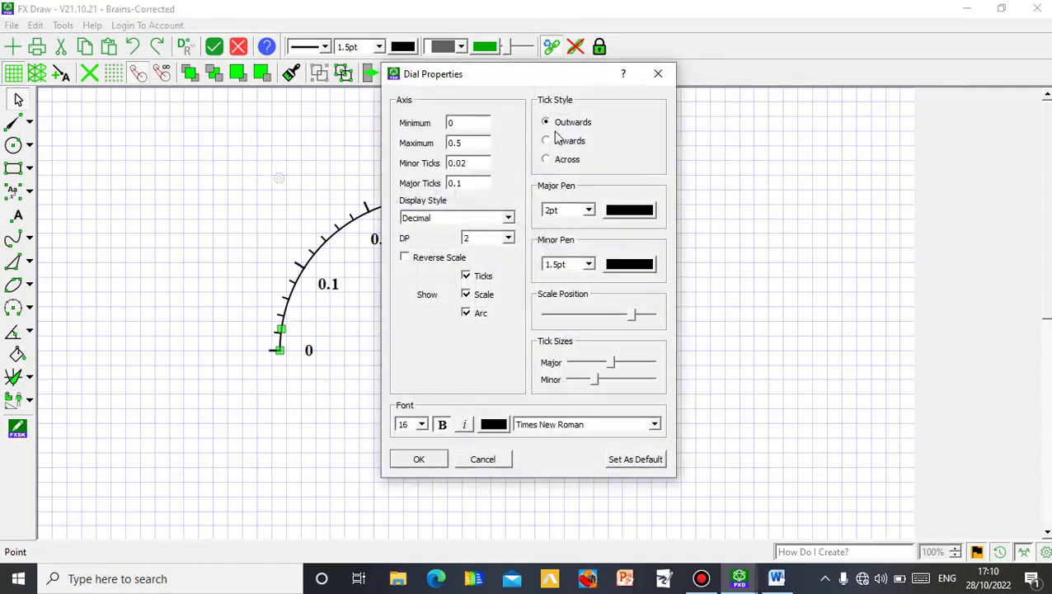
click(547, 142)
drag(622, 318, 559, 322)
click(434, 462)
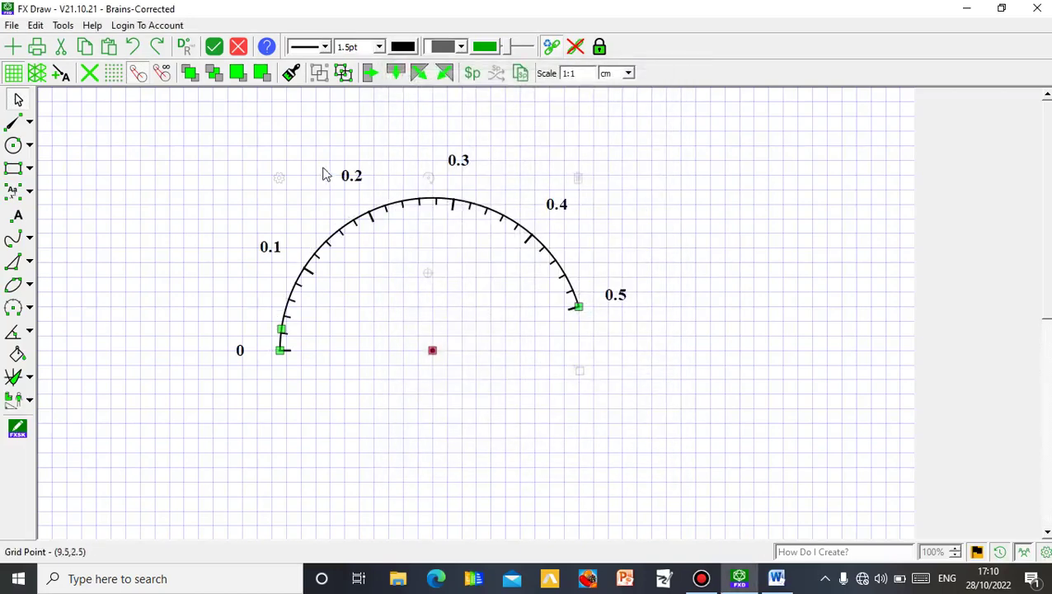
Adjust the dial's scale position so the numbers sit closer to the outside of the arc
click(280, 179)
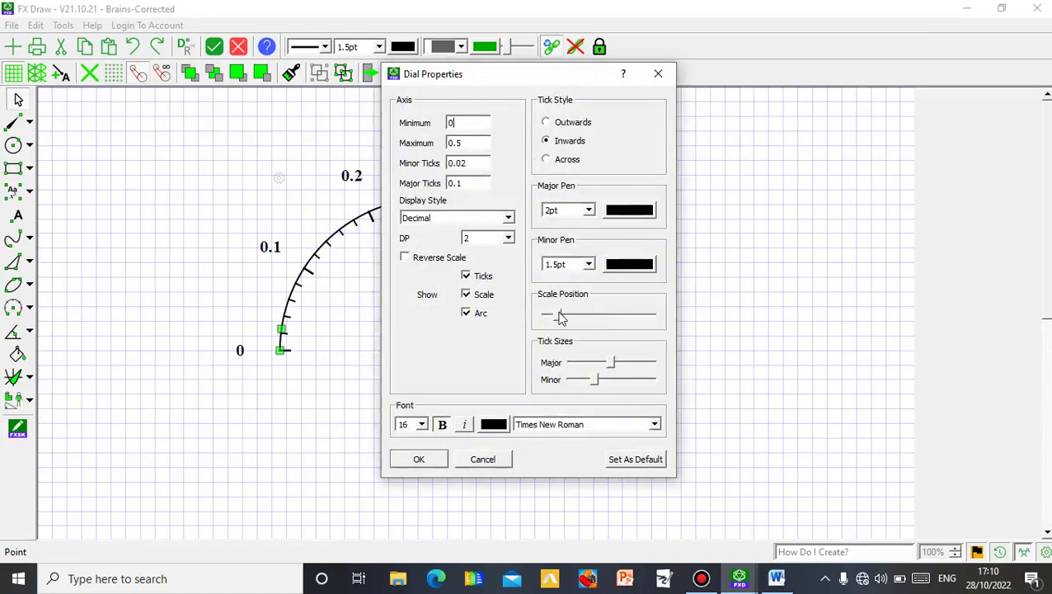
drag(559, 318, 573, 320)
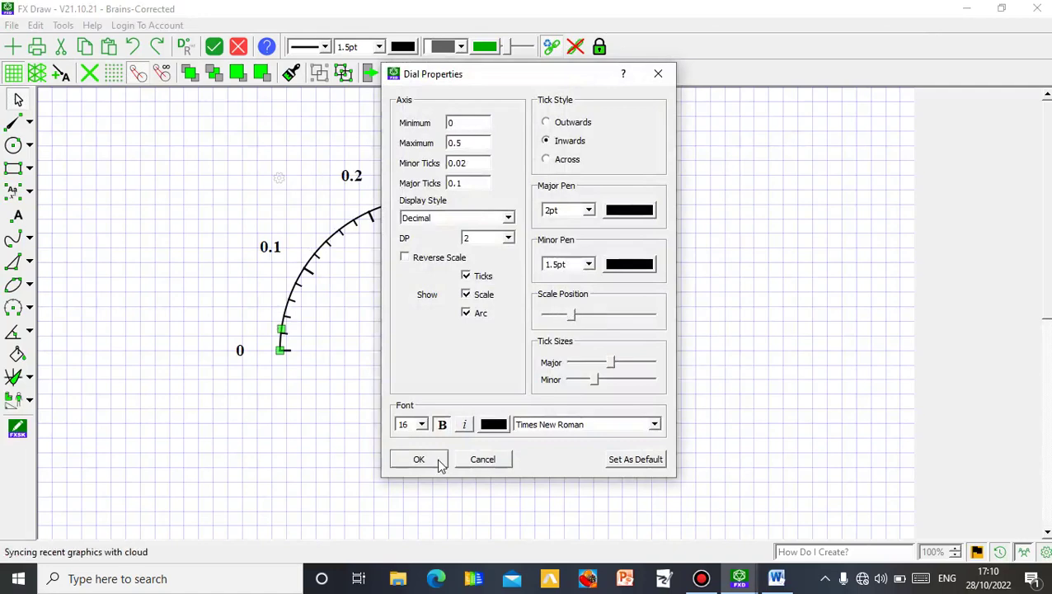
click(438, 462)
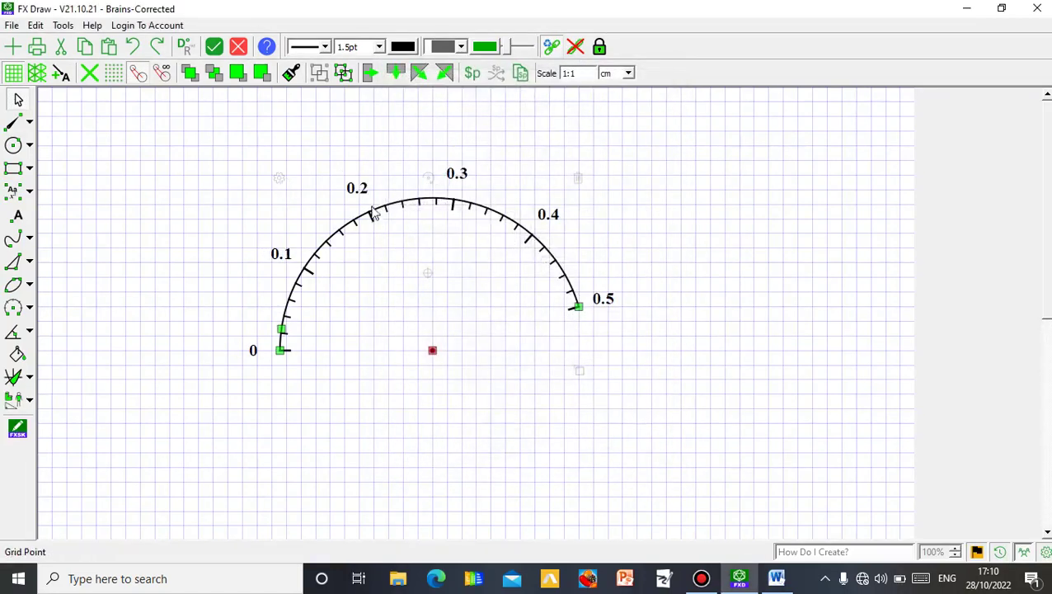
double_click(373, 212)
drag(569, 316, 579, 316)
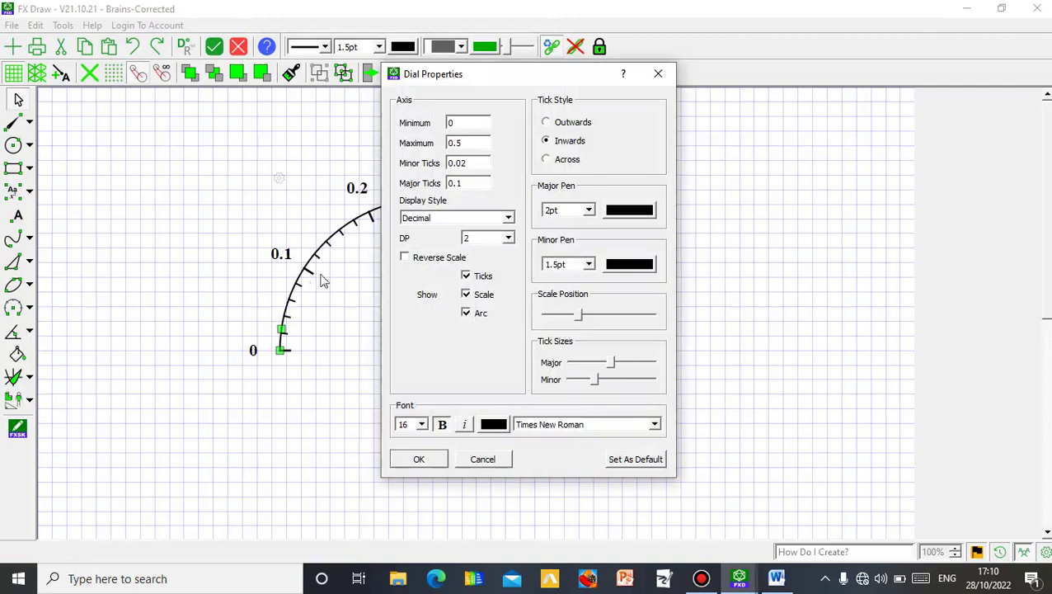
click(412, 458)
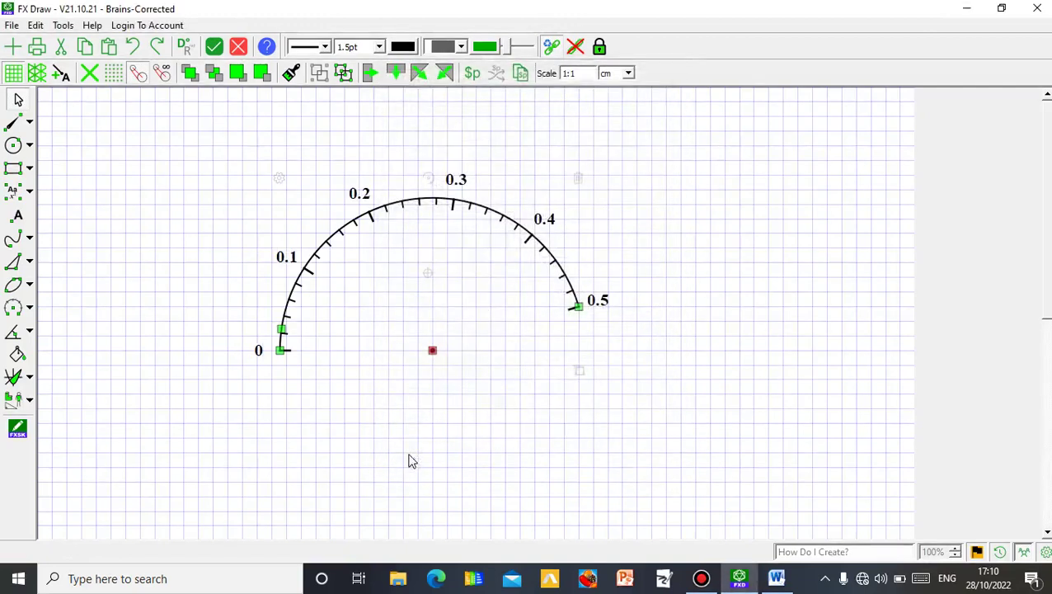
click(701, 295)
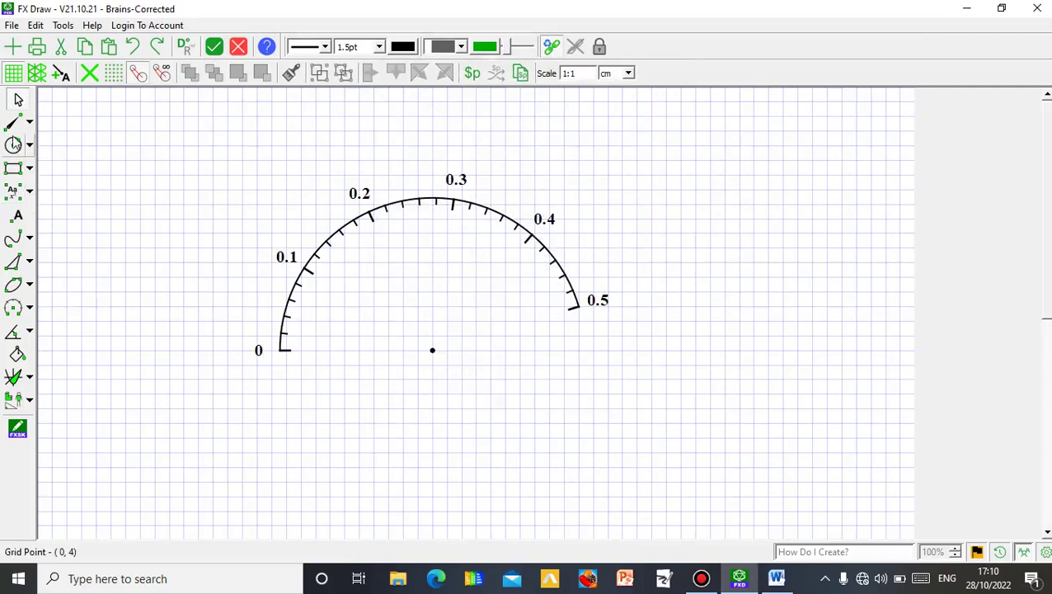
Draw a dial hand from the centre point to the arc, between the 0.1 and 0.2 marks
click(29, 122)
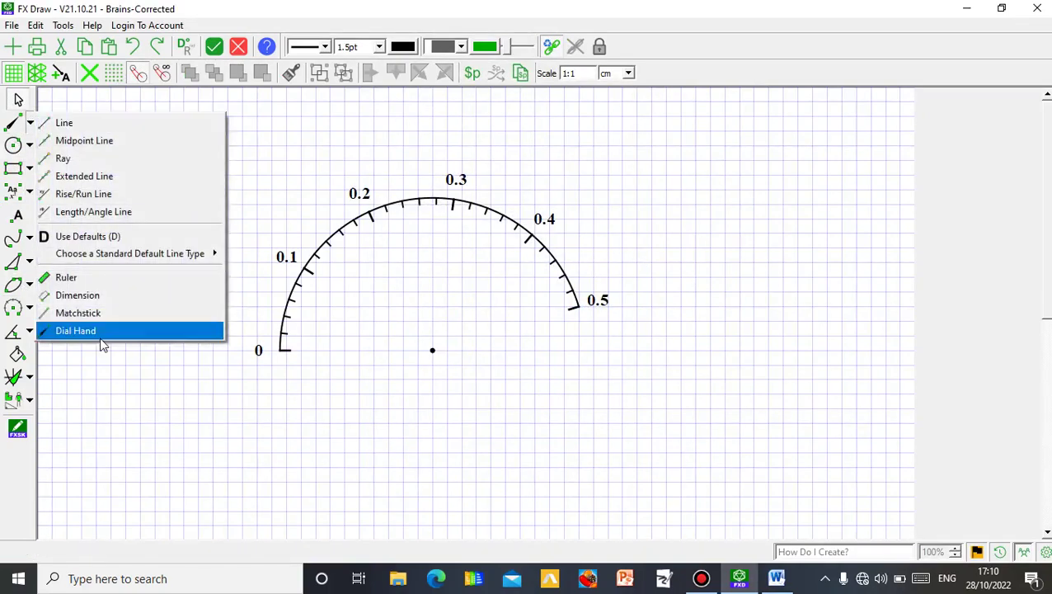
click(75, 331)
click(432, 350)
click(347, 250)
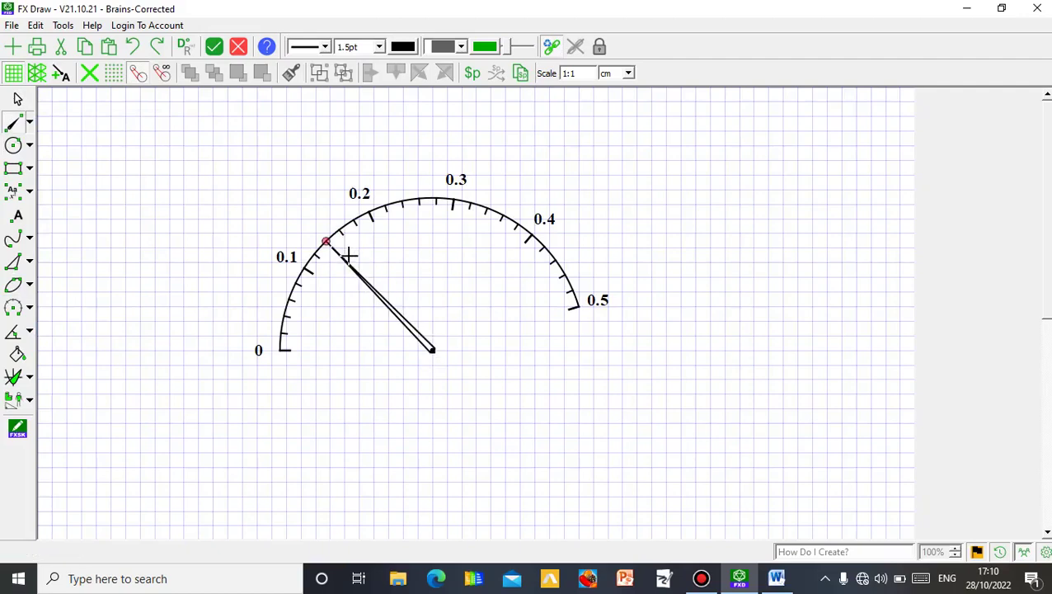
Try shortening the dial hand slightly and nudging its base back onto the dial's centre point
key(Escape)
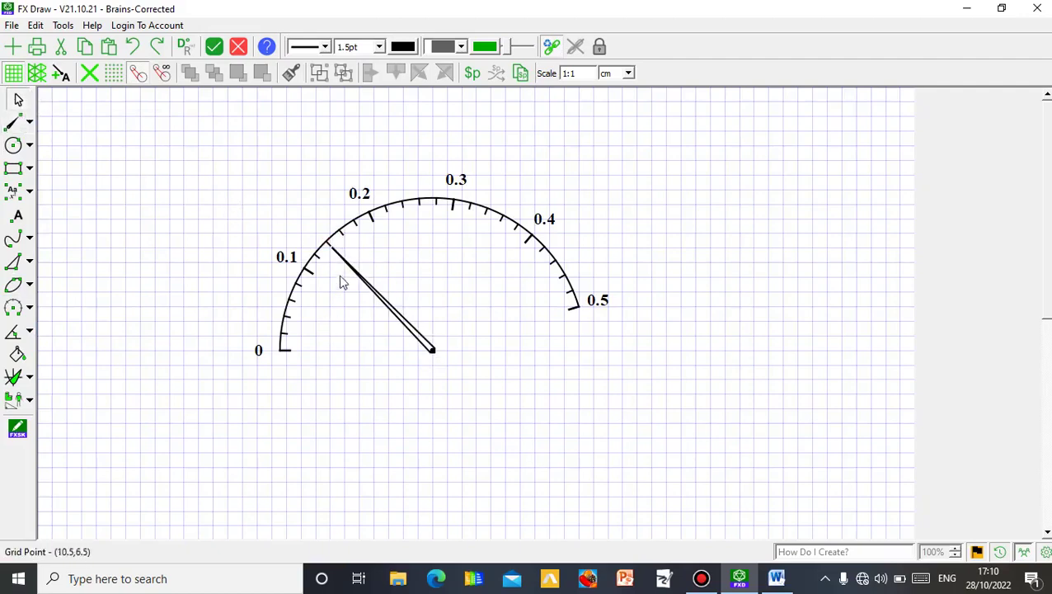
click(407, 325)
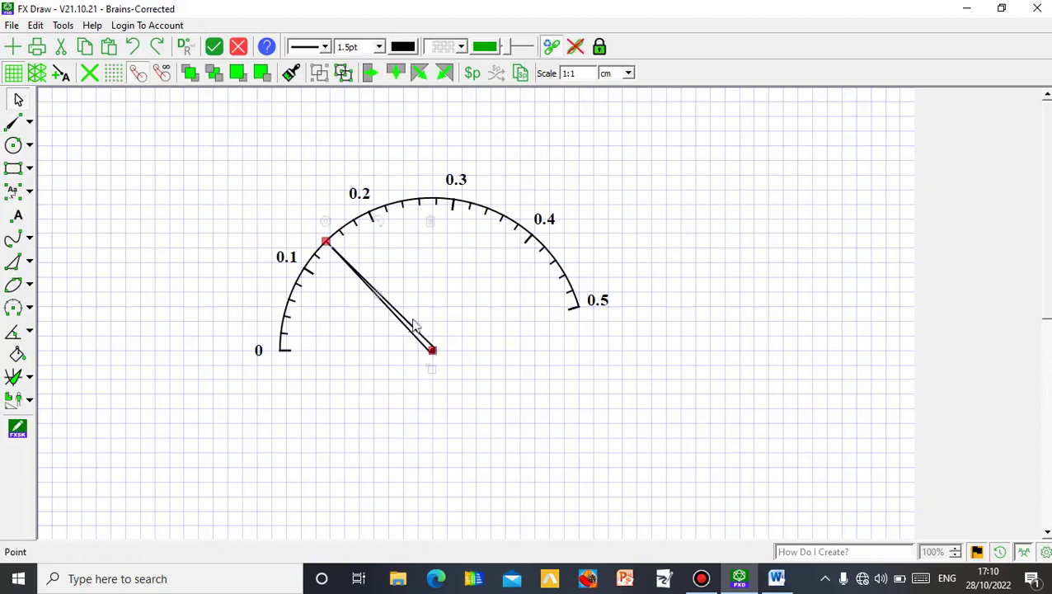
click(437, 372)
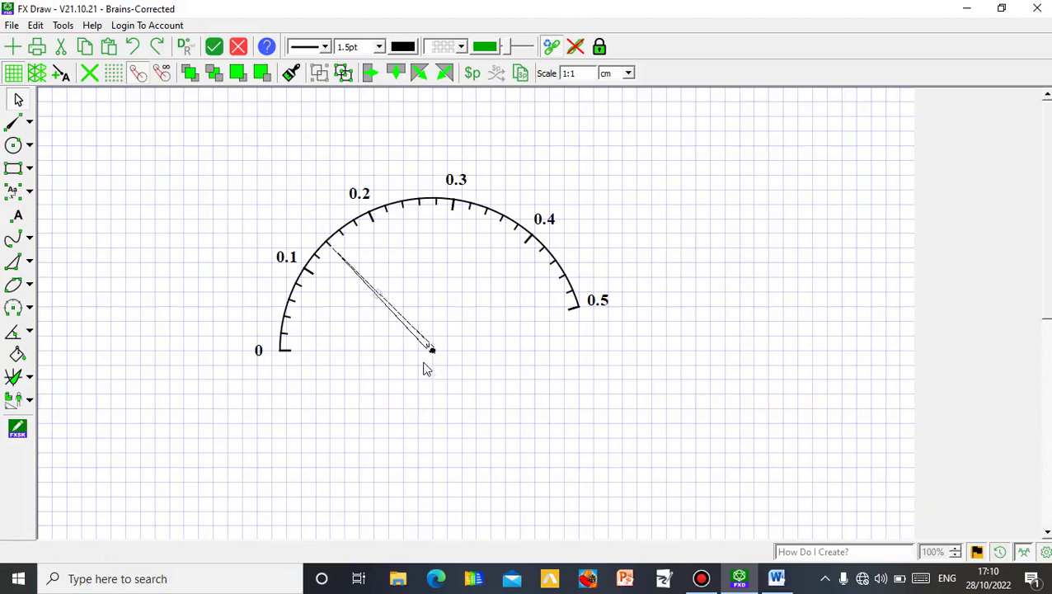
click(426, 369)
key(Right)
key(Right)
key(Right)
key(Right)
key(Down)
key(Right)
key(Down)
key(Down)
key(Down)
key(Right)
key(Down)
key(Down)
key(Right)
key(Right)
key(Right)
key(Down)
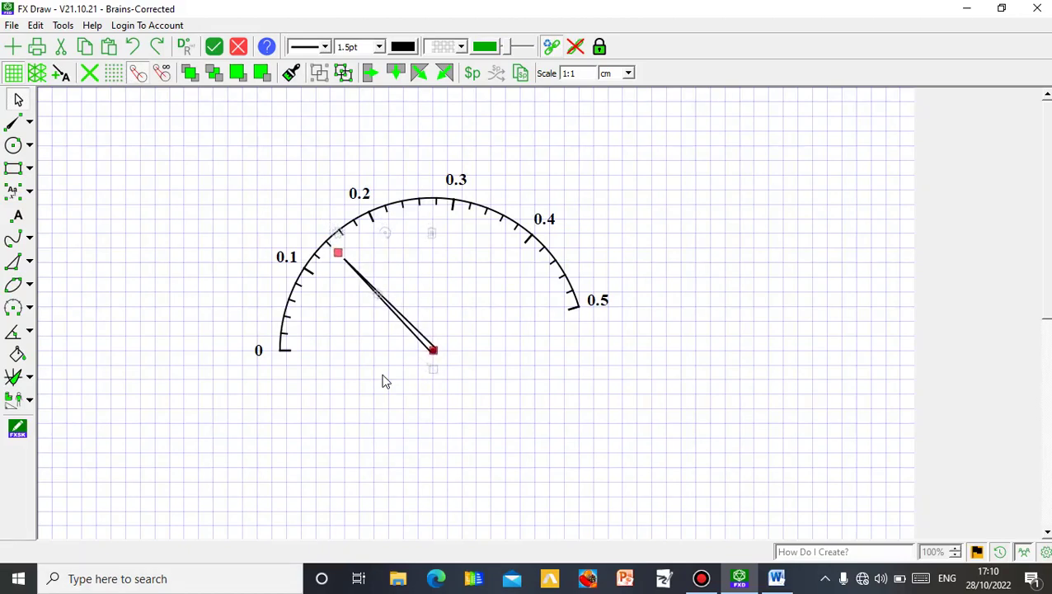
click(498, 399)
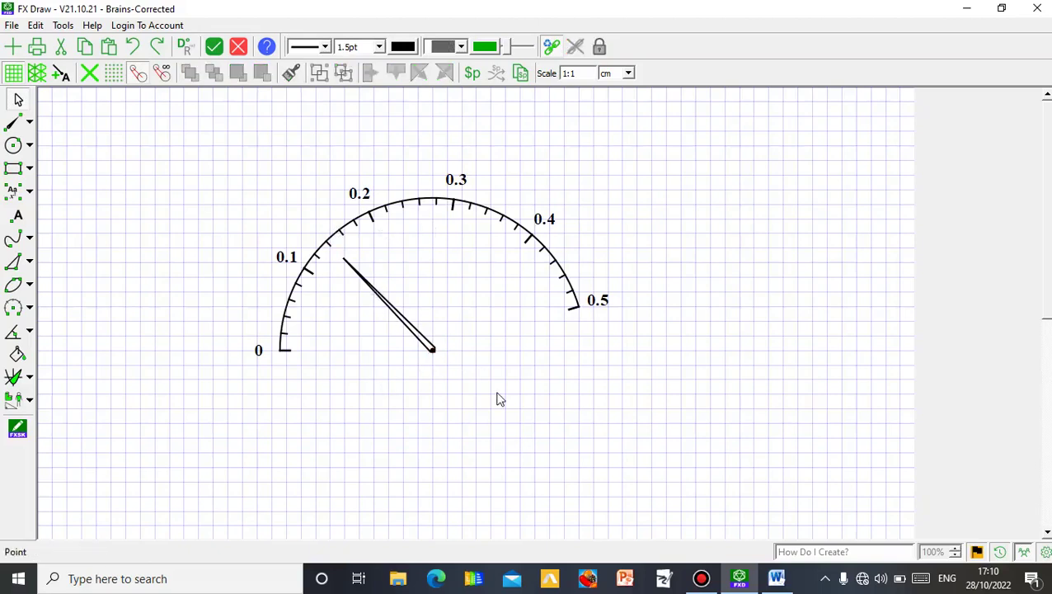
Fine-tune the dial hand's position at the centre point and enlarge it so its tip reaches the arc
click(430, 348)
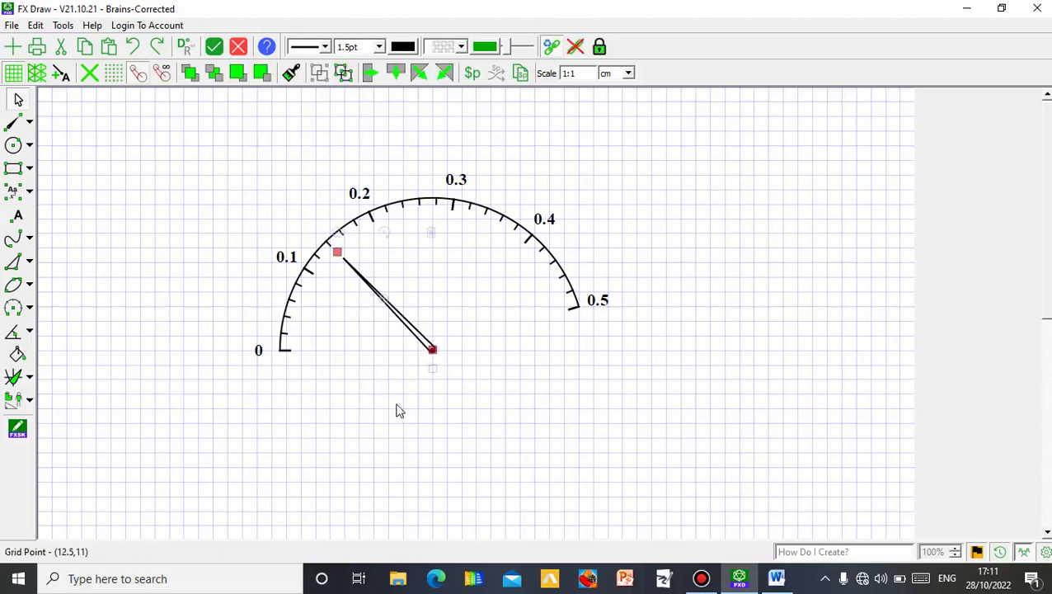
key(Left)
key(Down)
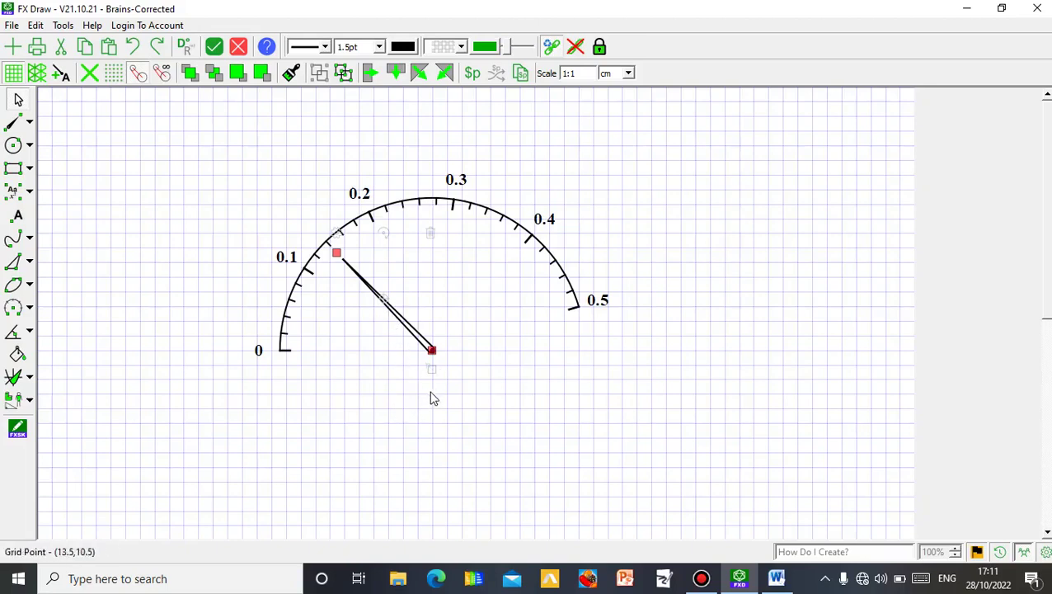
drag(432, 373, 446, 380)
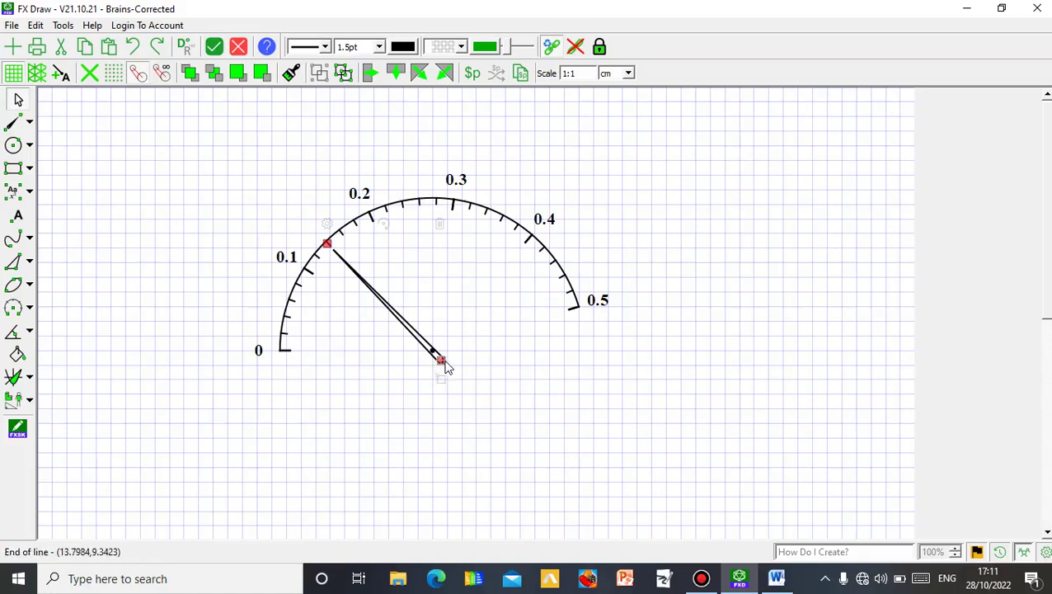
Move the enlarged dial hand so its base sits on the dial's centre point
drag(443, 365, 405, 332)
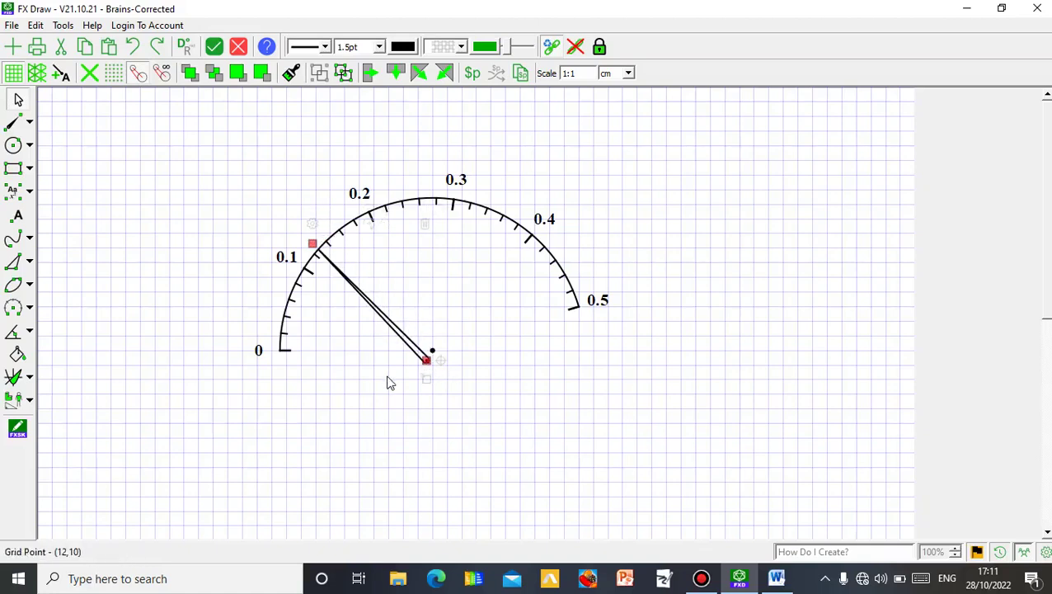
key(Up)
key(Up)
key(Up)
key(Up)
key(Up)
key(Up)
key(Up)
key(Up)
key(Up)
key(Up)
key(Up)
key(Up)
key(Up)
key(Up)
key(Up)
key(Up)
key(Up)
key(Right)
key(Right)
key(Right)
key(Right)
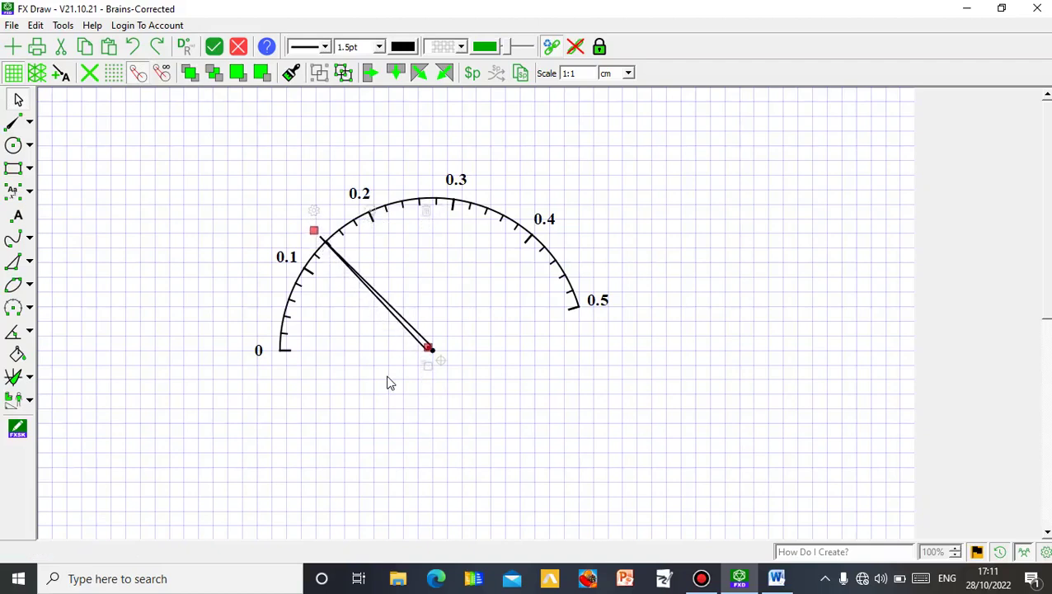
key(Right)
key(Right)
key(Right)
key(Down)
key(Down)
key(Down)
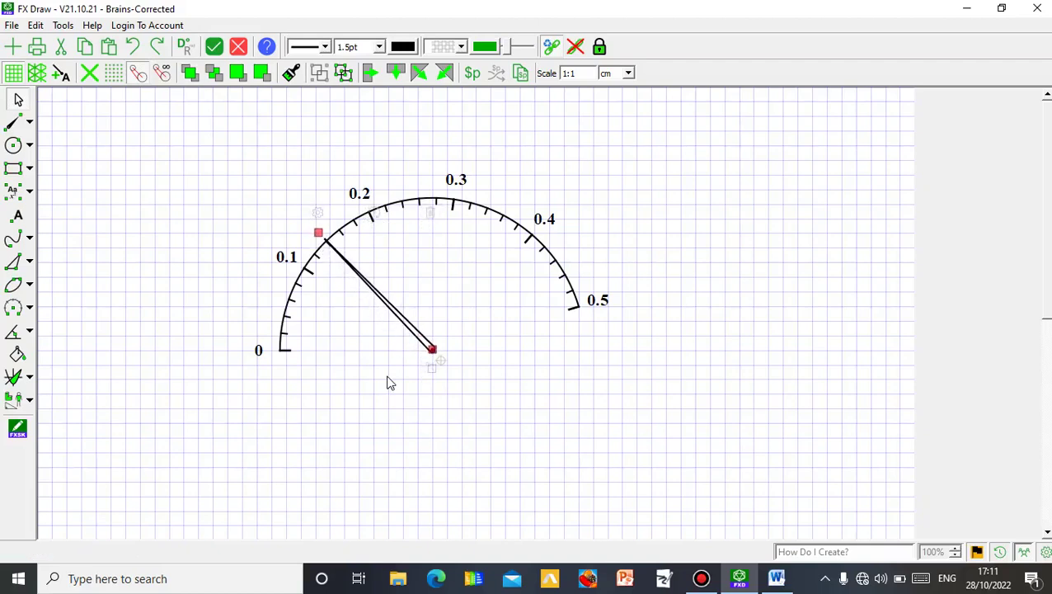
key(Up)
key(Down)
key(Down)
key(Right)
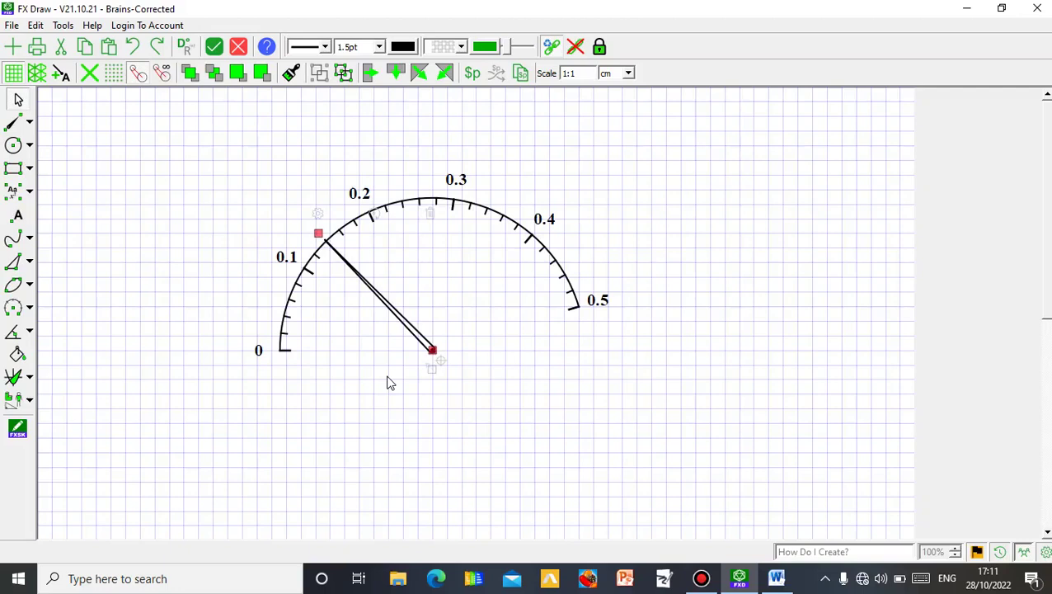
key(Up)
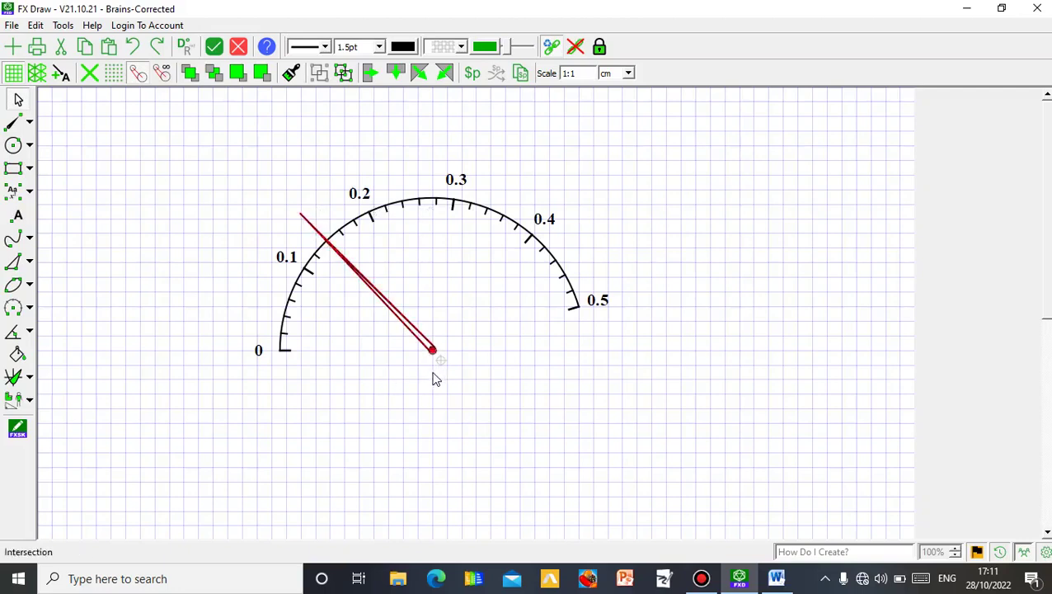
Try stretching the dial hand beyond the arc, then shorten it so its tip ends just inside the tick marks
drag(439, 378, 462, 375)
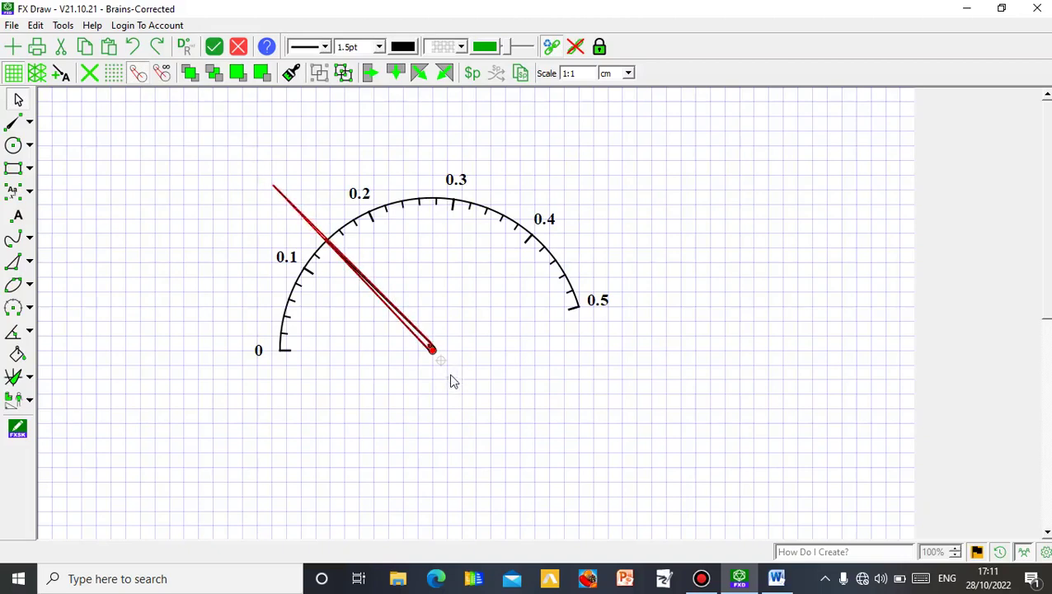
mouse_move(462, 374)
mouse_down()
mouse_move(441, 385)
mouse_move(420, 364)
mouse_move(444, 373)
mouse_up()
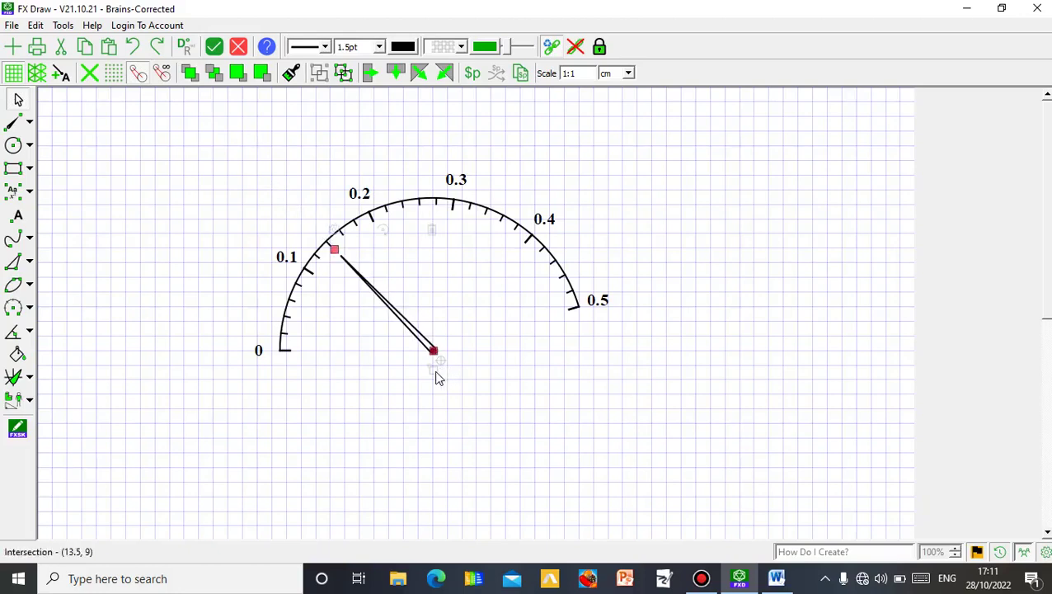
click(437, 377)
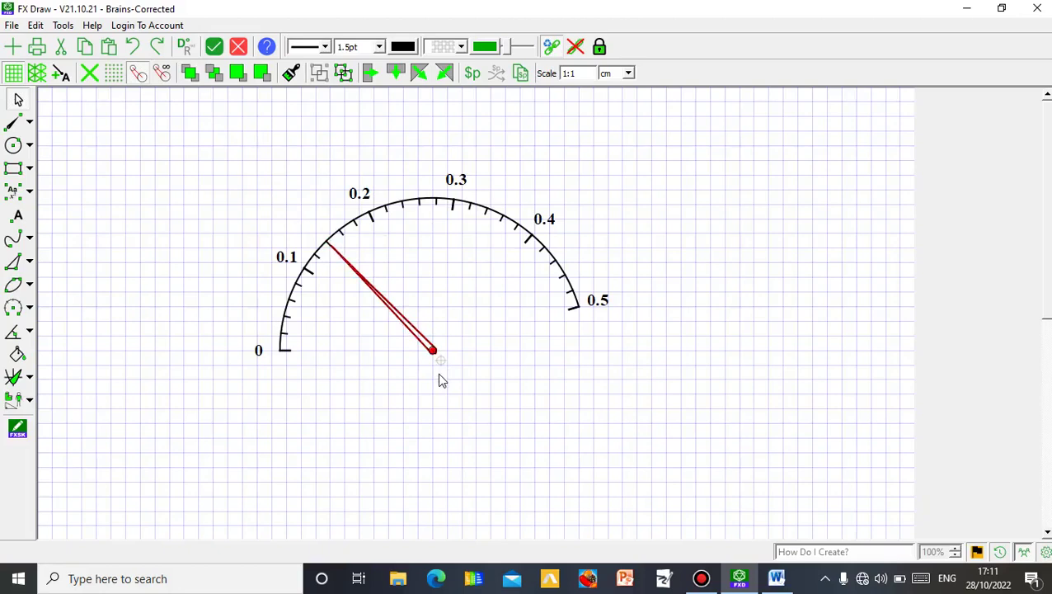
click(464, 396)
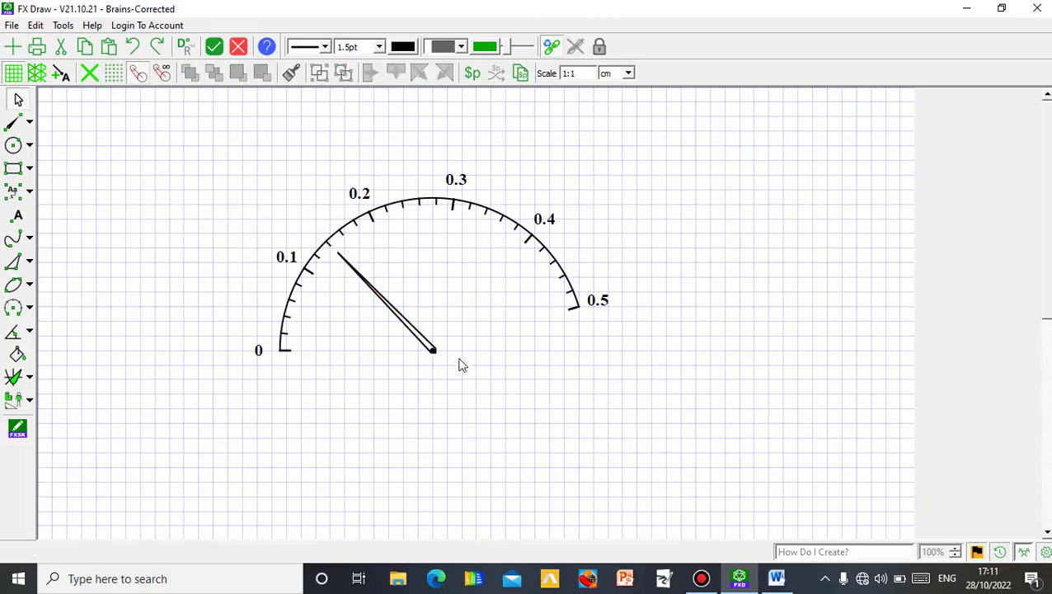
Rotate the dial hand to point between the 0.3 and 0.4 marks
click(409, 324)
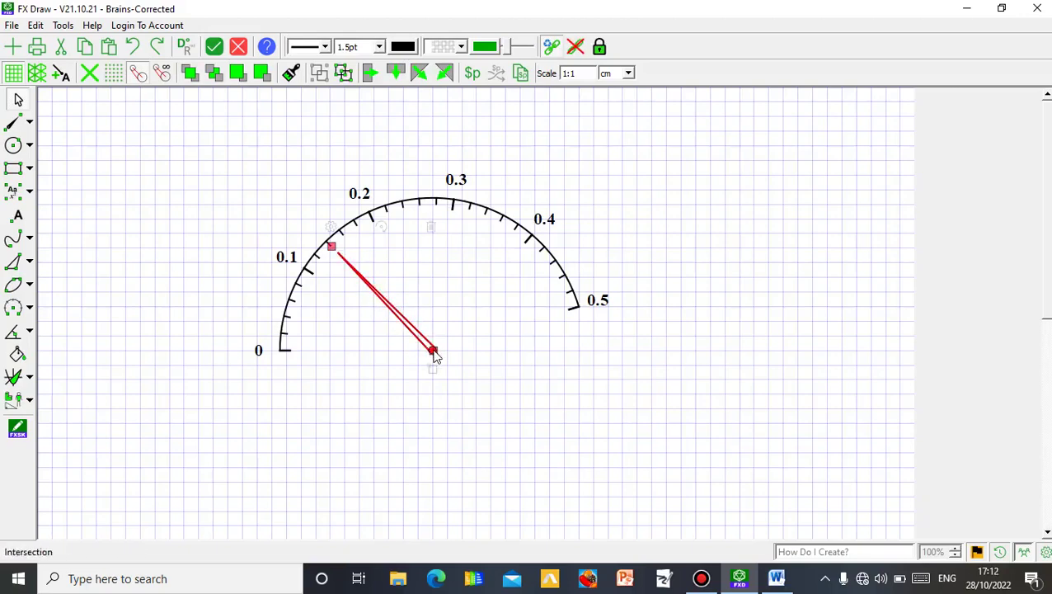
drag(382, 225, 573, 284)
click(640, 275)
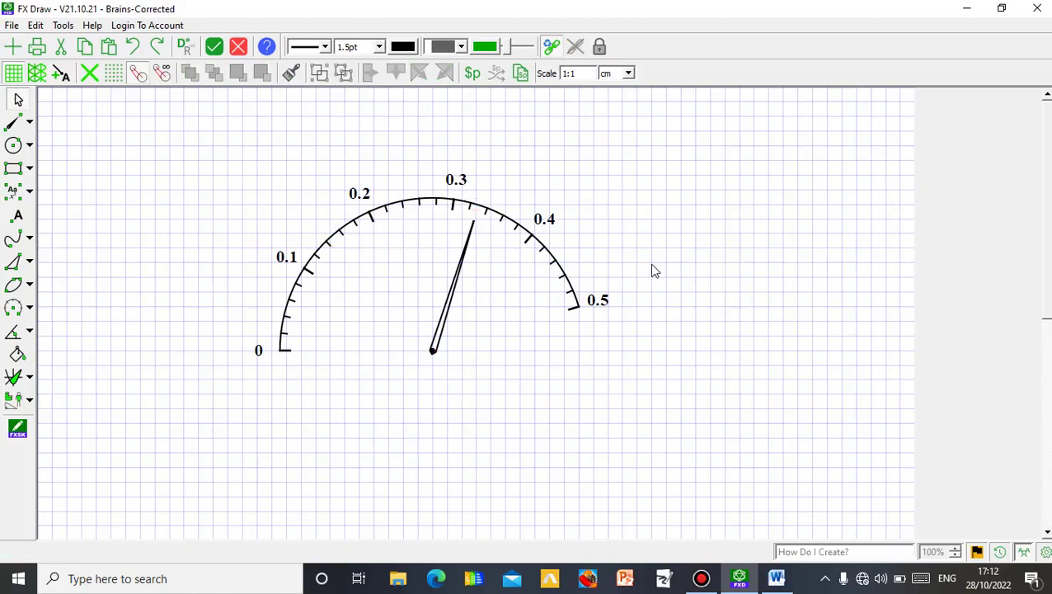
Set the dial's major tick pen to red (#ff0000) and its minor tick pen to blue
click(418, 204)
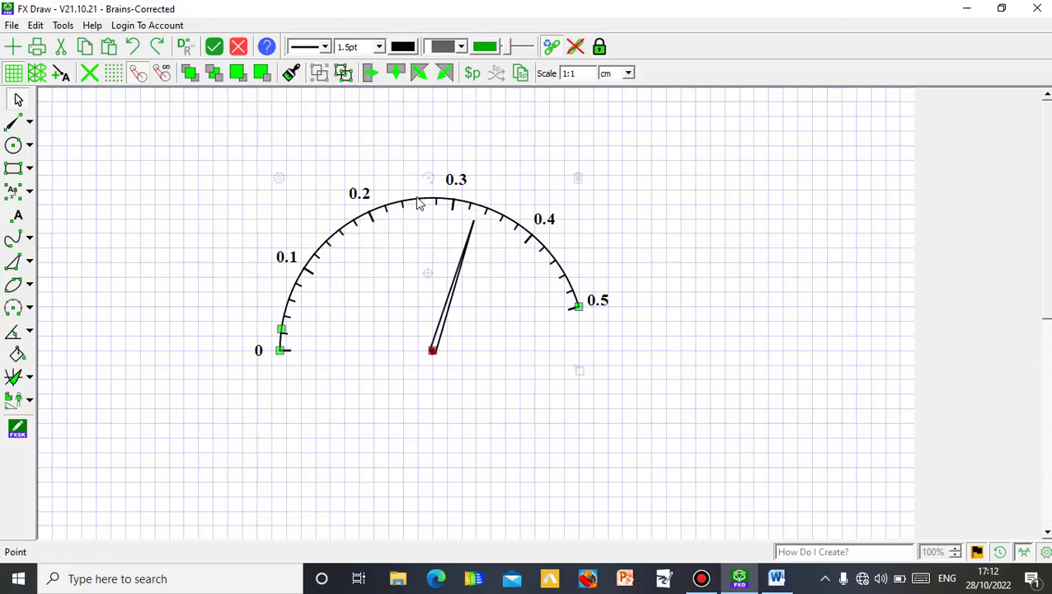
click(281, 178)
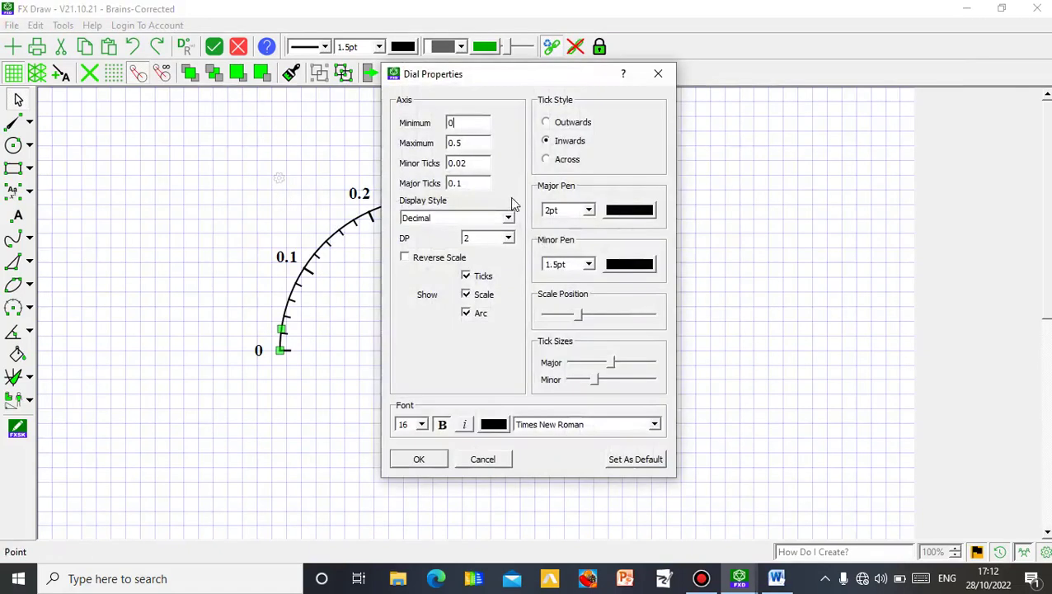
click(635, 211)
click(367, 218)
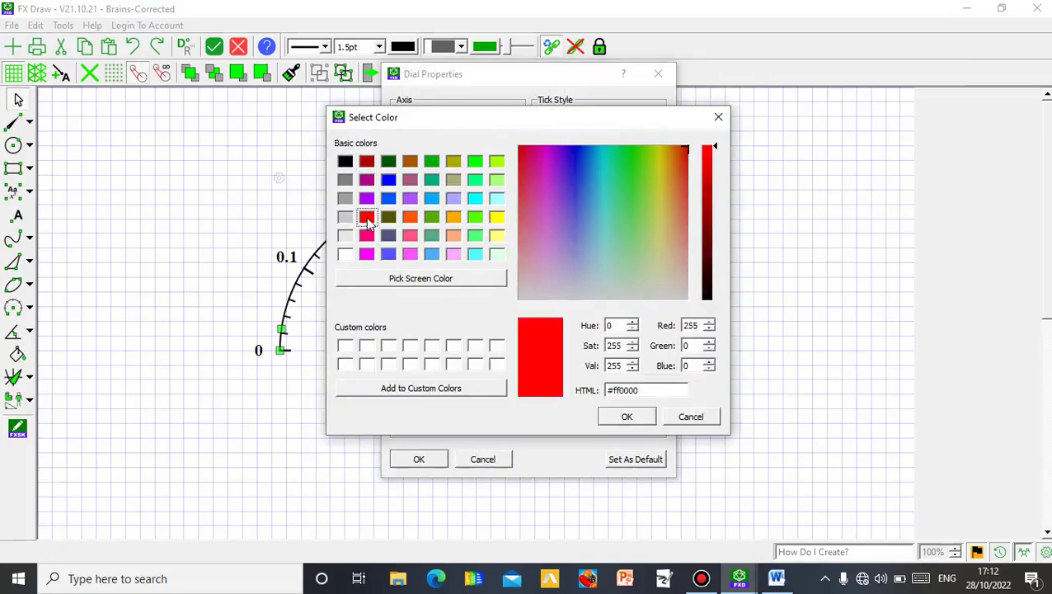
click(627, 418)
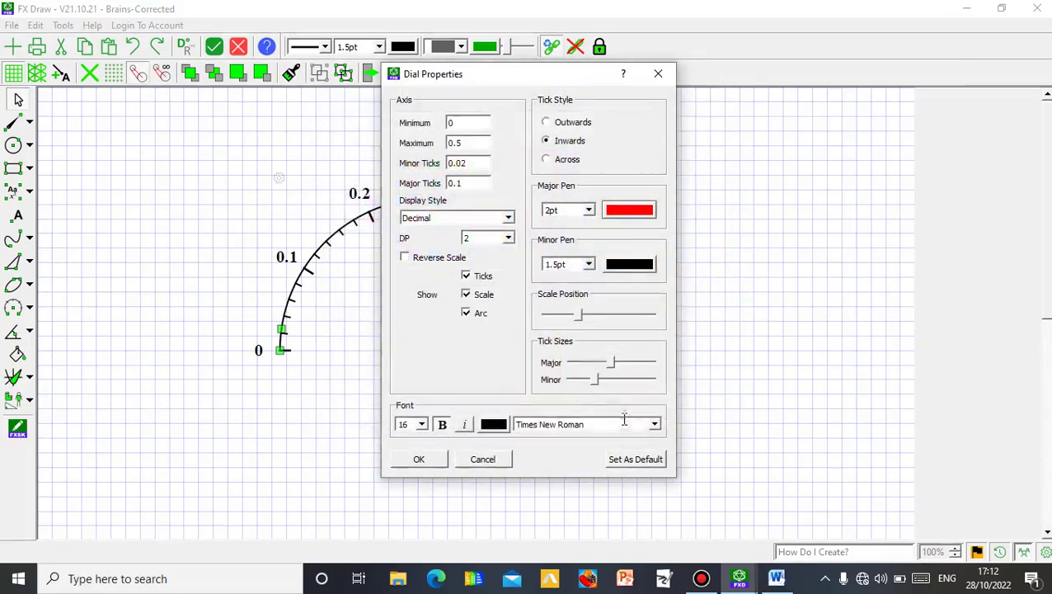
click(613, 268)
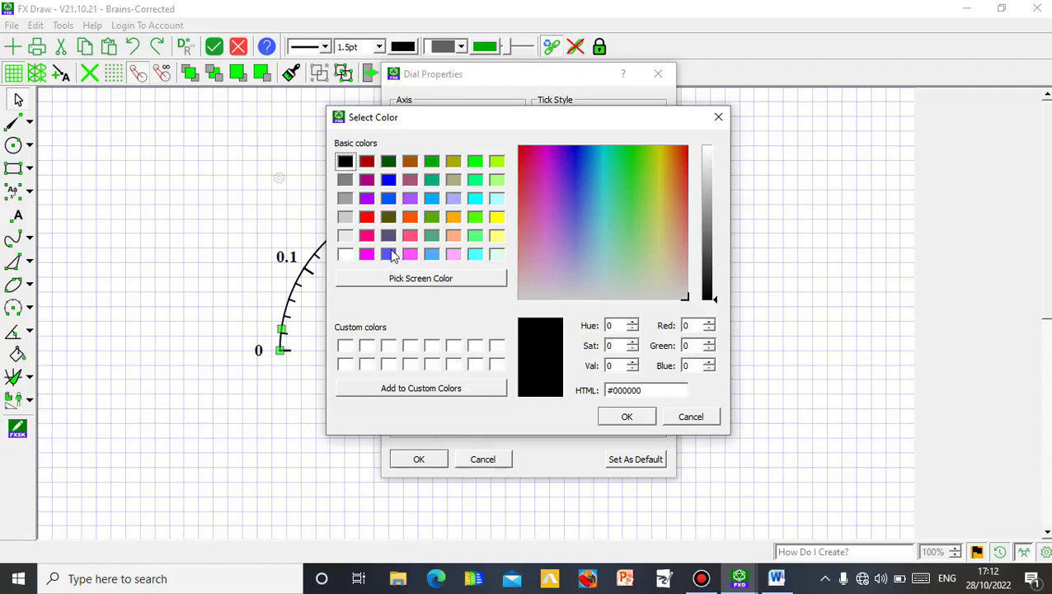
click(389, 198)
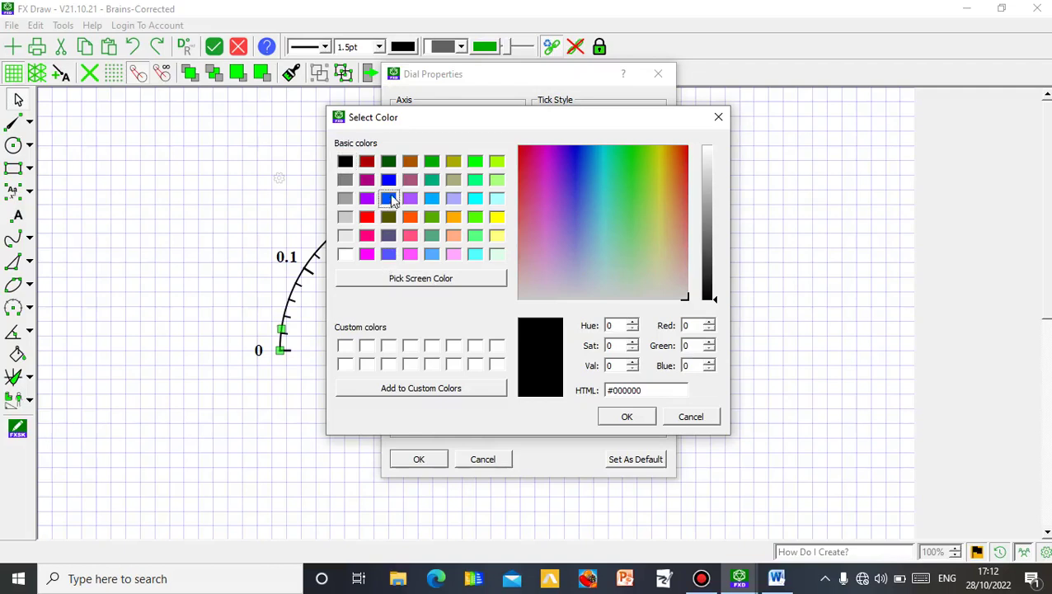
click(652, 418)
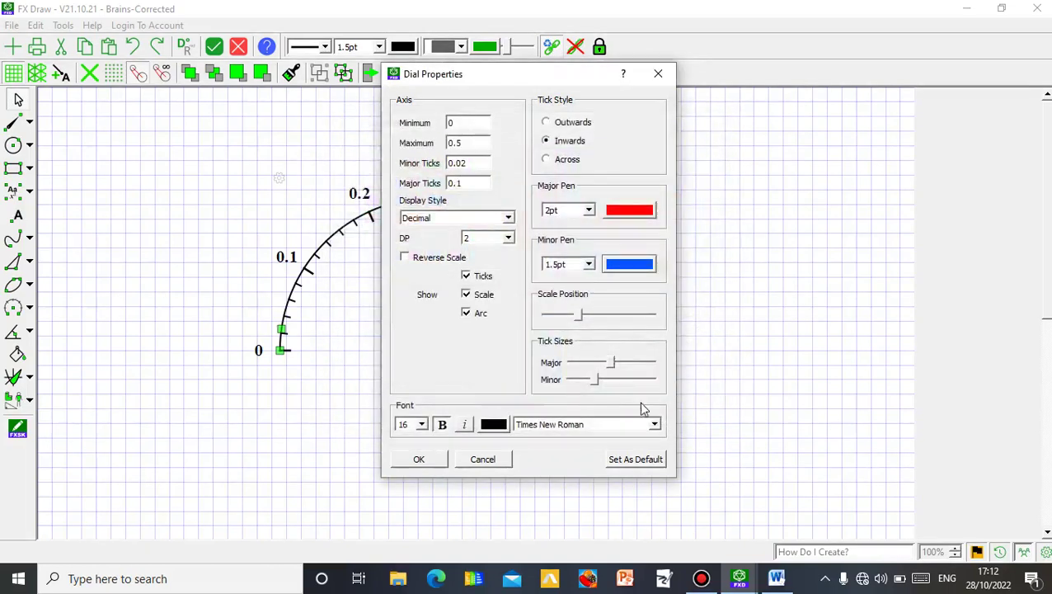
click(420, 459)
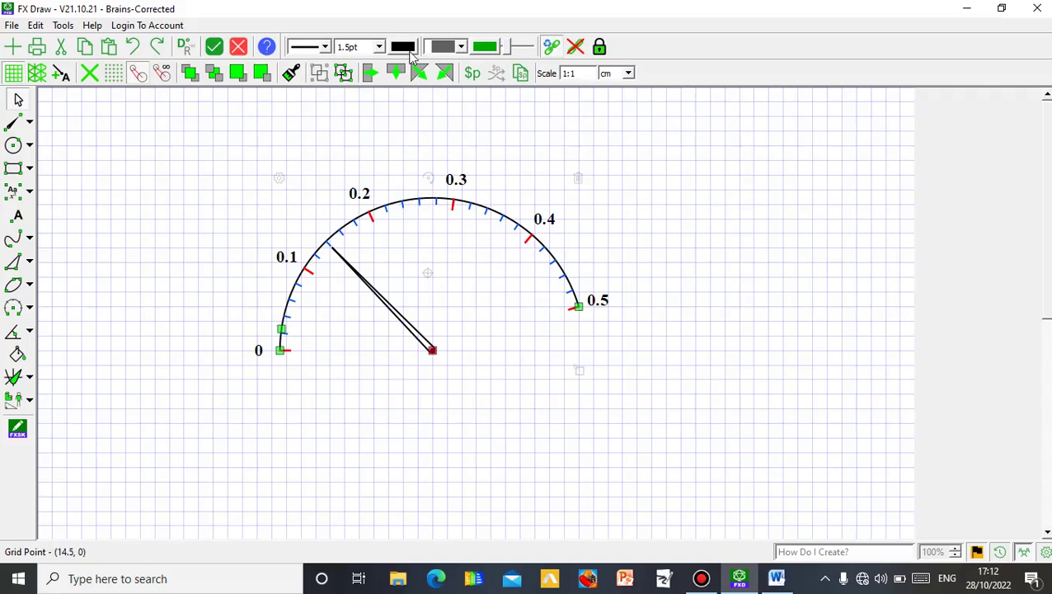
Change the line colour of the dial's arc to green and deselect the dial
click(403, 47)
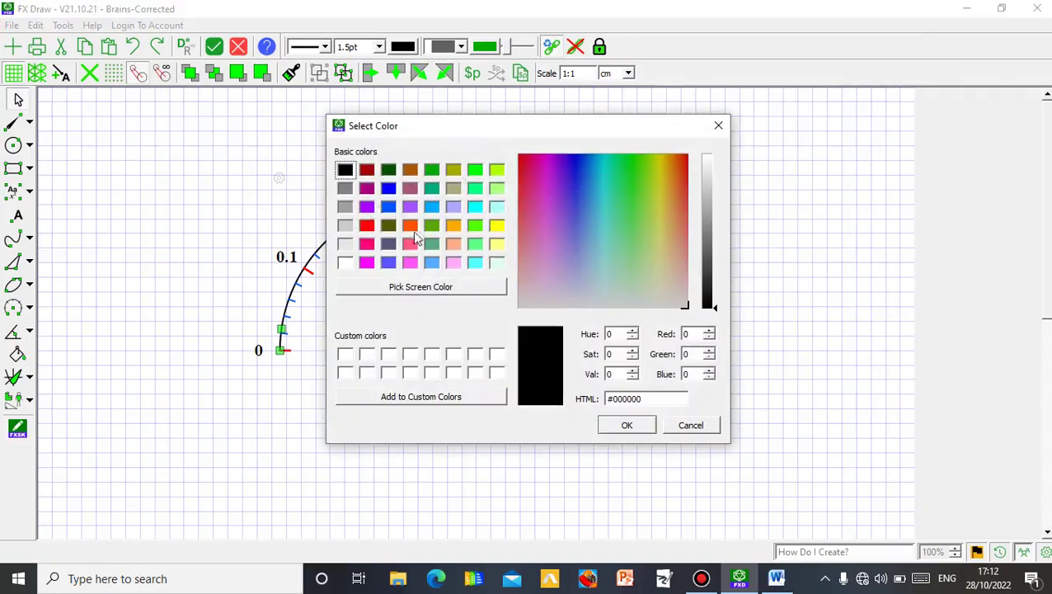
click(436, 170)
click(623, 428)
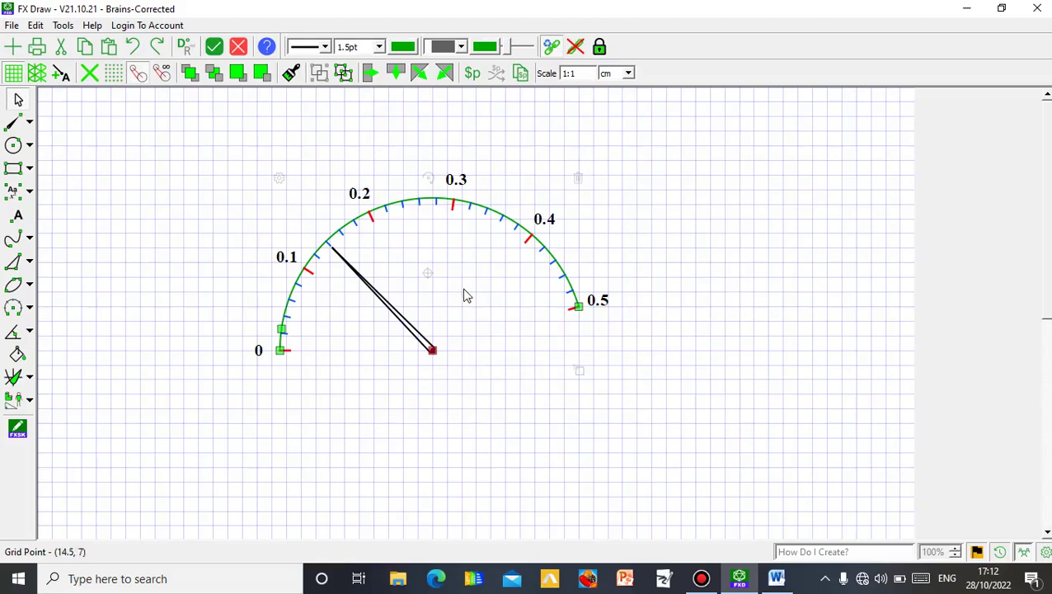
click(559, 403)
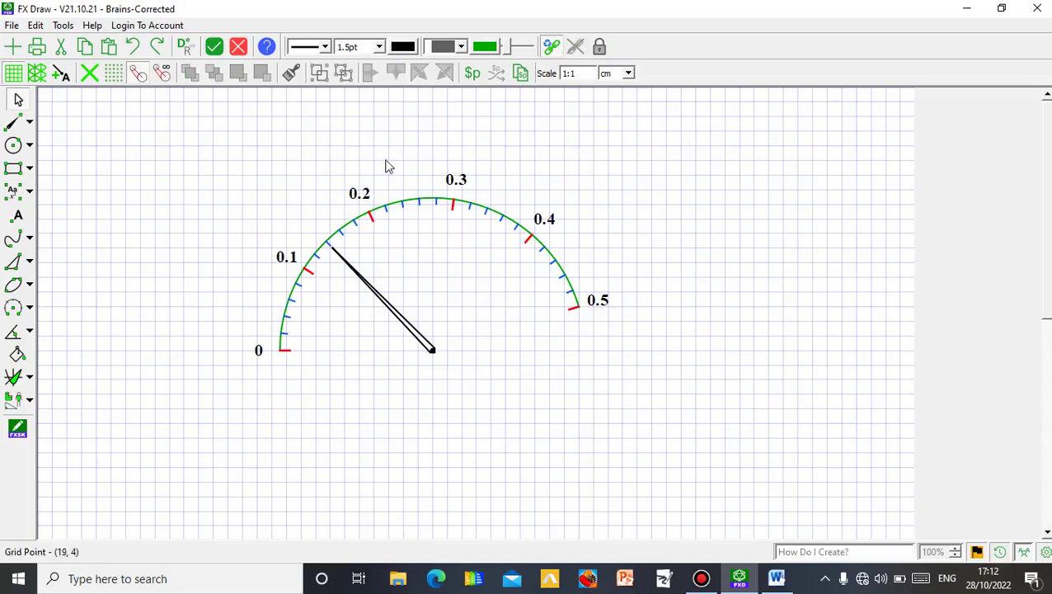
click(14, 198)
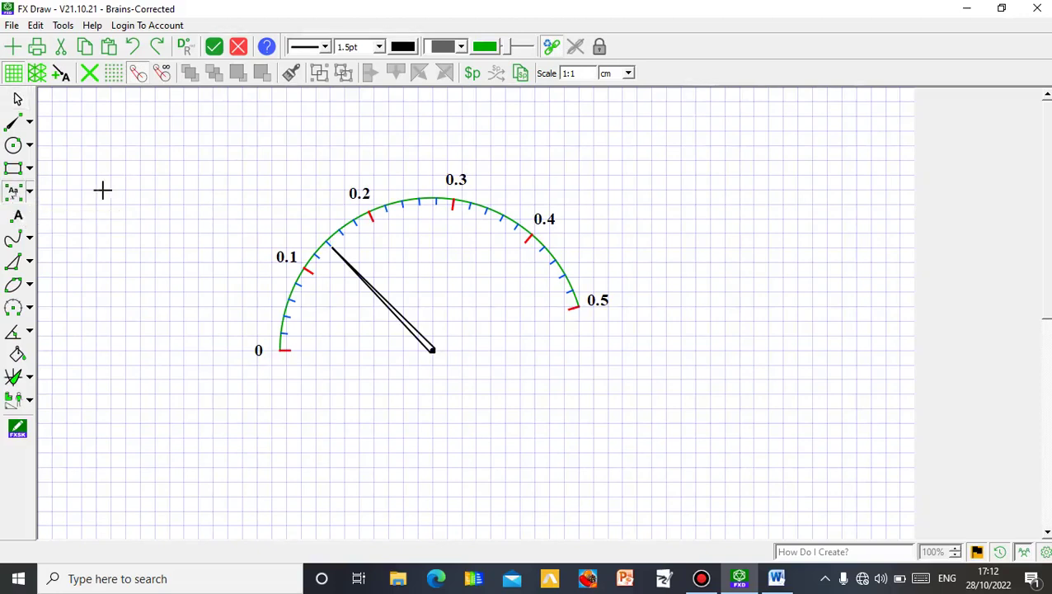
click(173, 190)
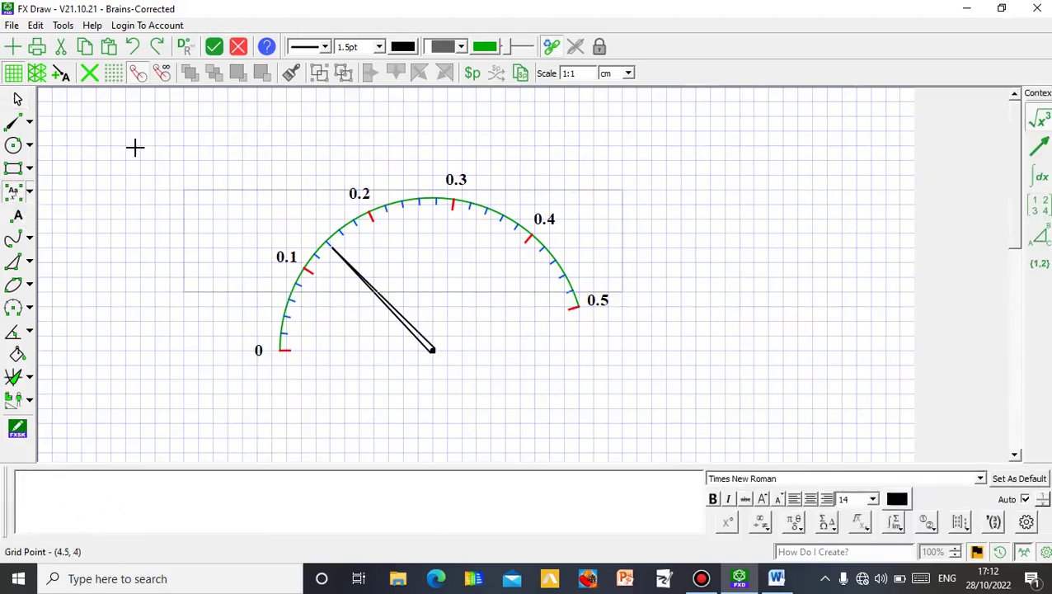
key(Escape)
click(18, 101)
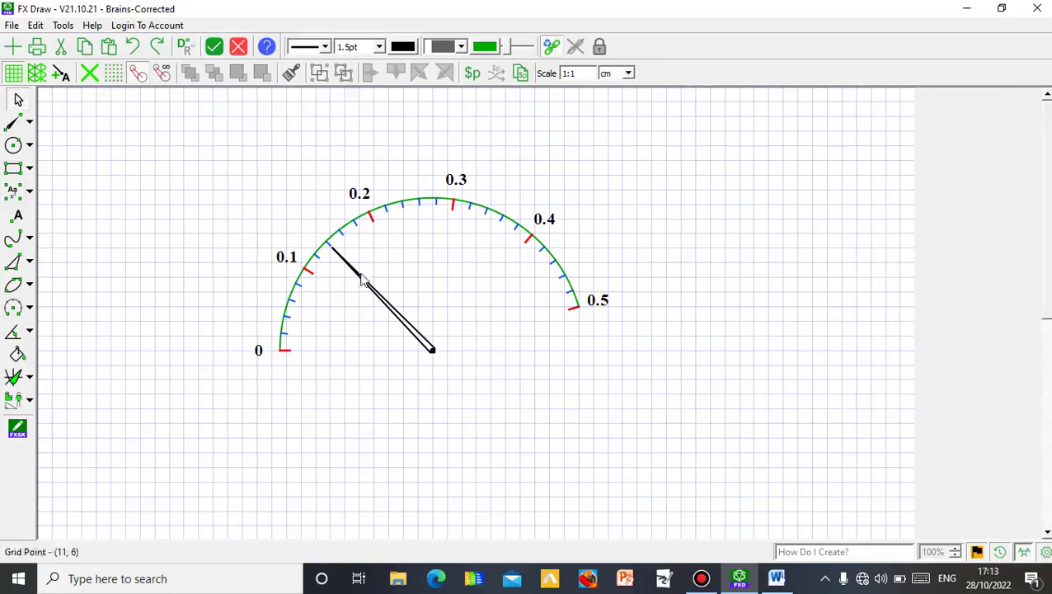
Change the dial hand's type to the plain line with a small circle at its pivot
click(387, 307)
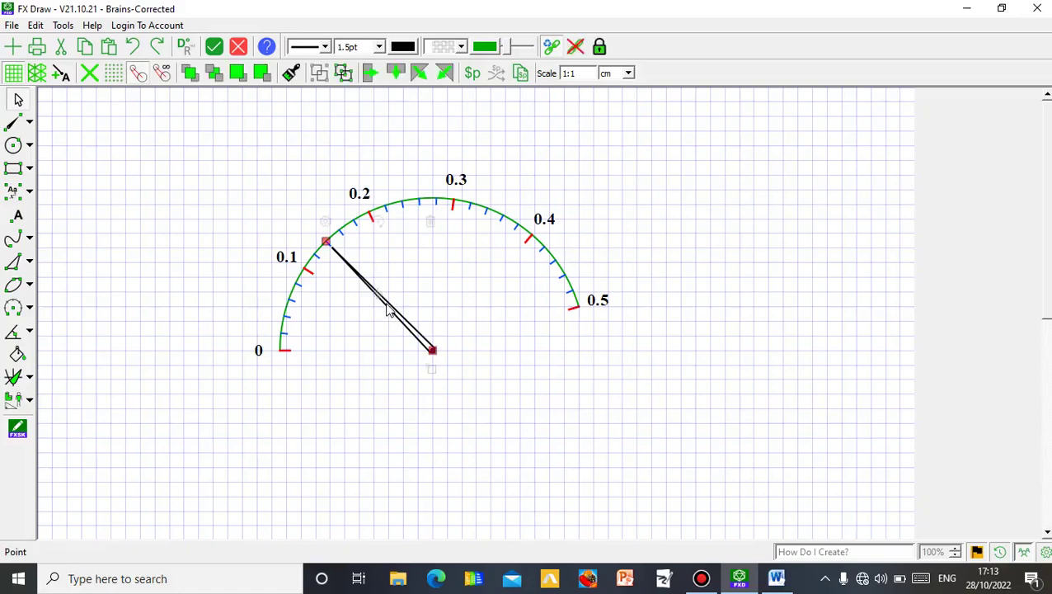
click(326, 221)
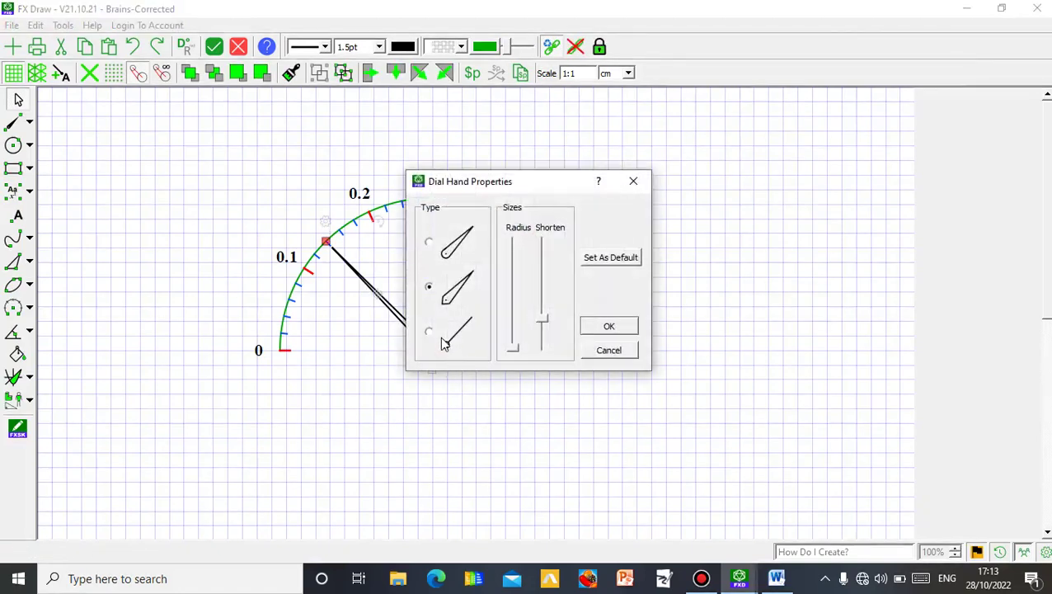
click(607, 327)
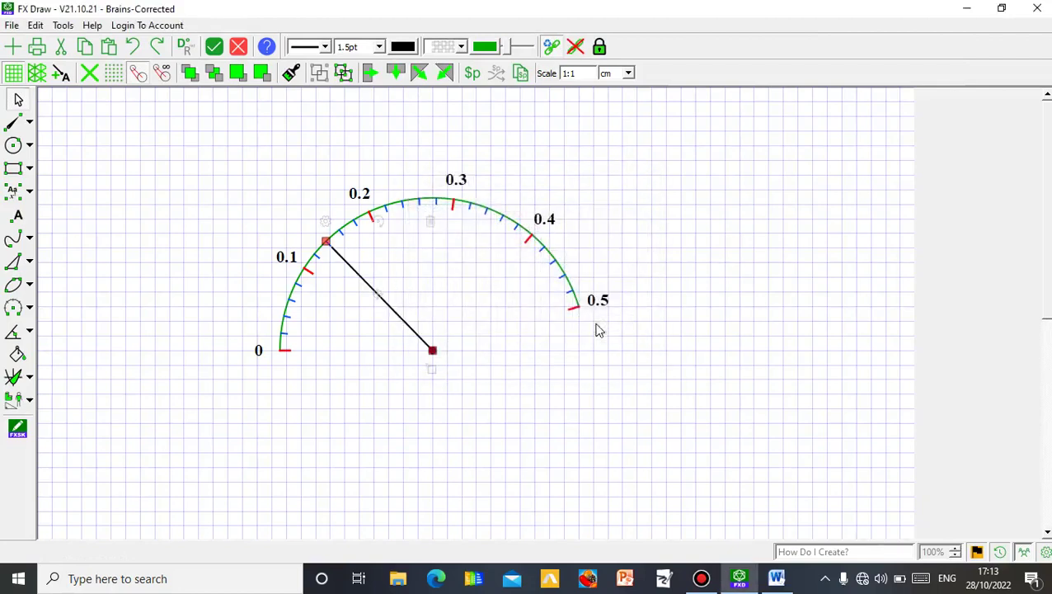
click(426, 472)
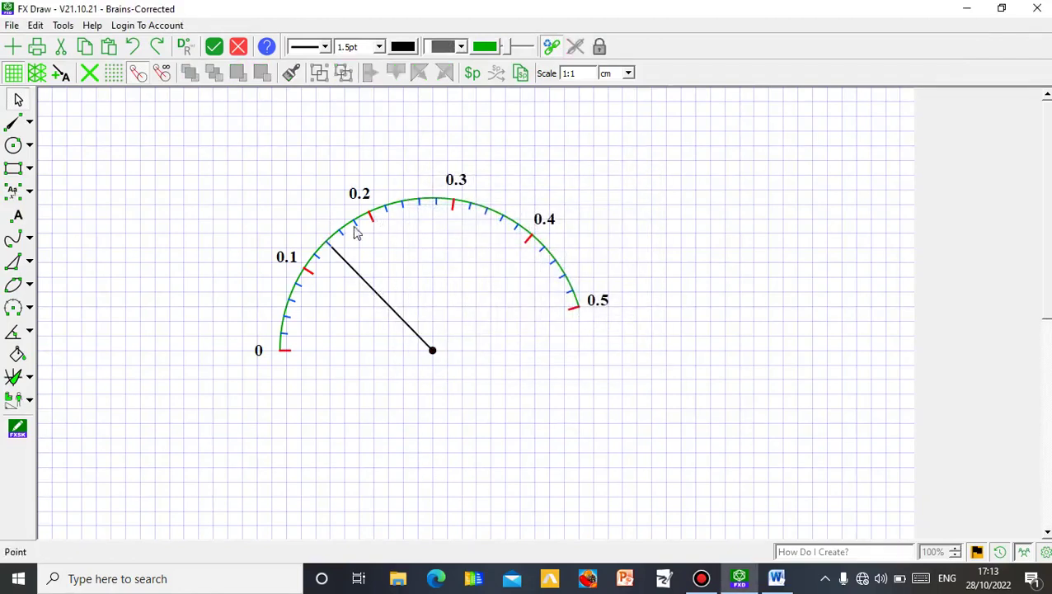
Set the dial hand's type to the tapered pointer with a rounded base
click(377, 301)
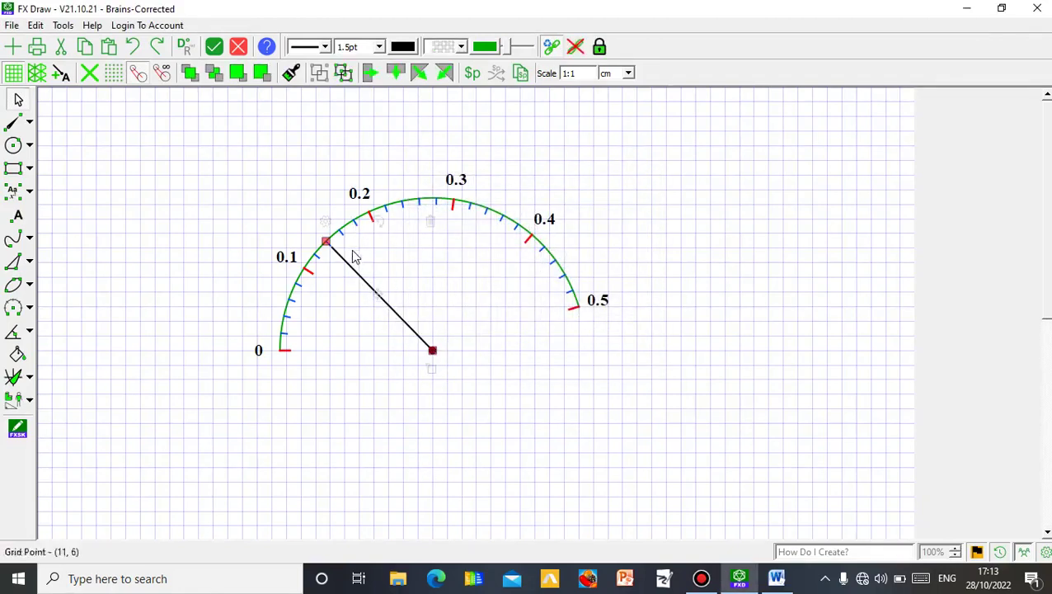
click(326, 224)
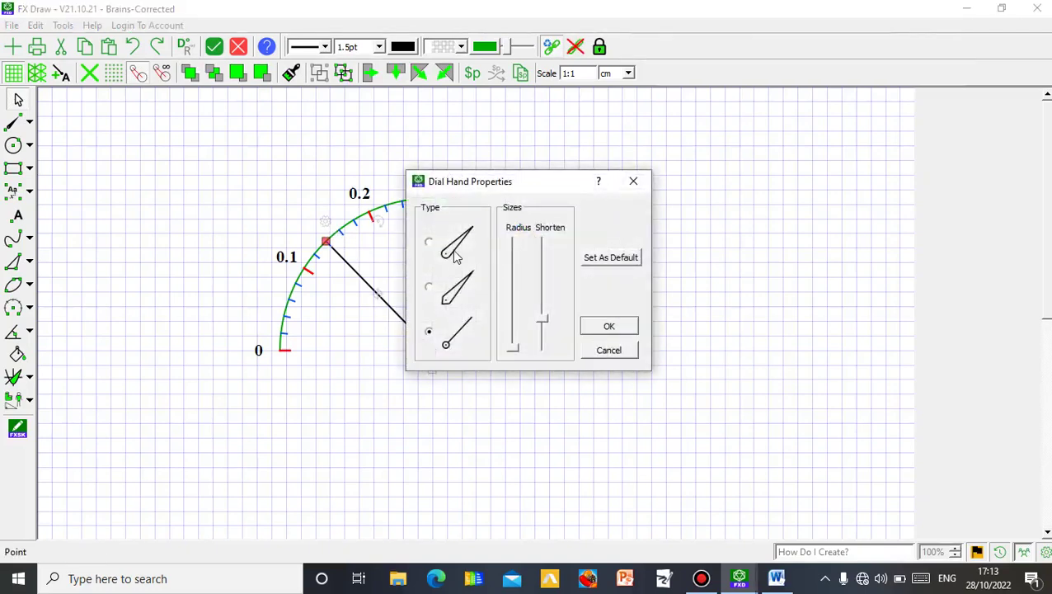
click(606, 328)
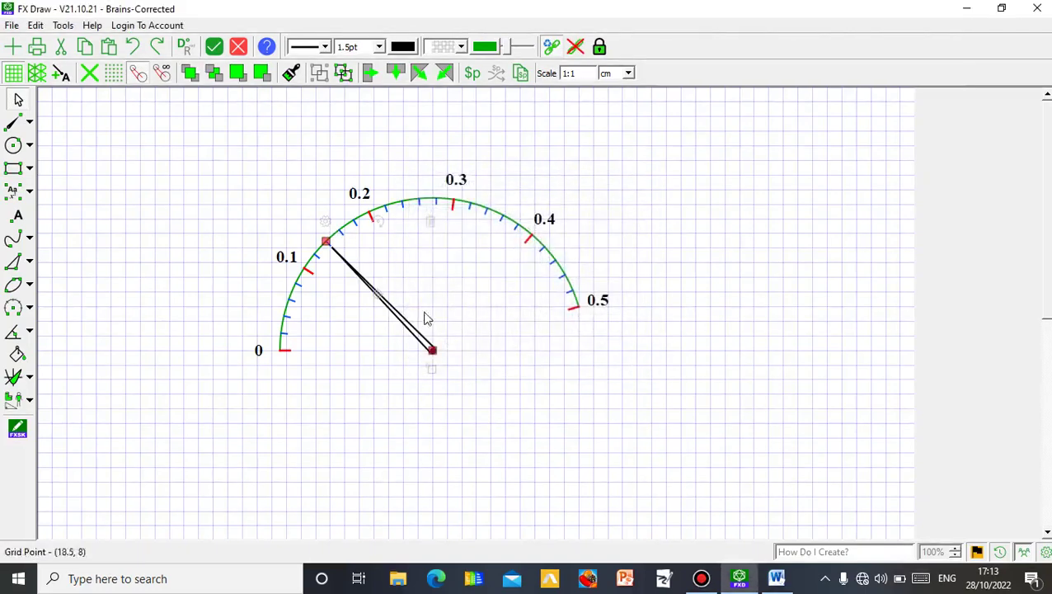
Try a much larger base radius for the rounded dial hand
click(326, 223)
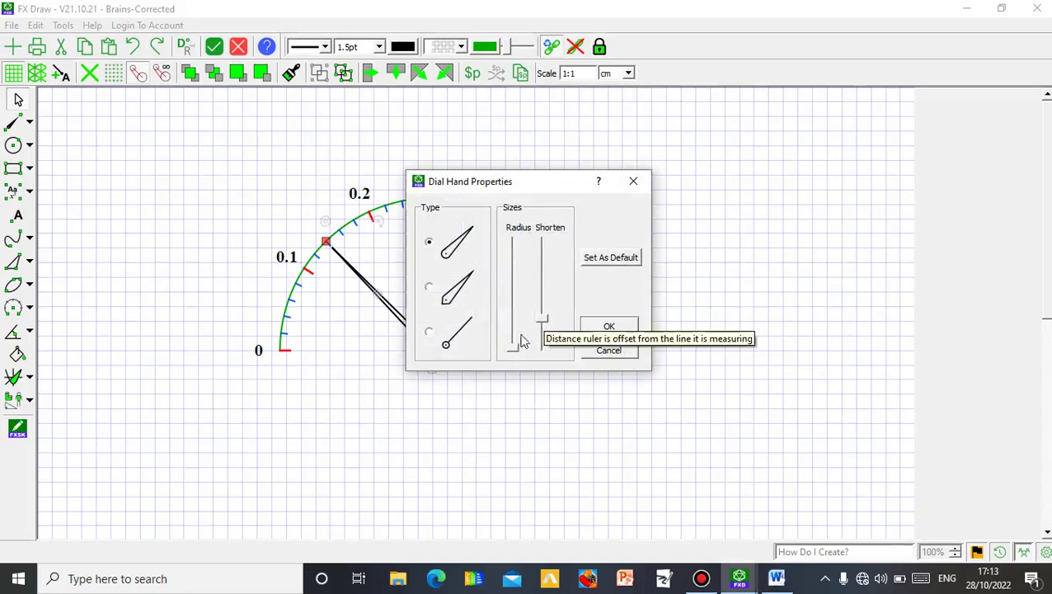
drag(516, 346, 517, 302)
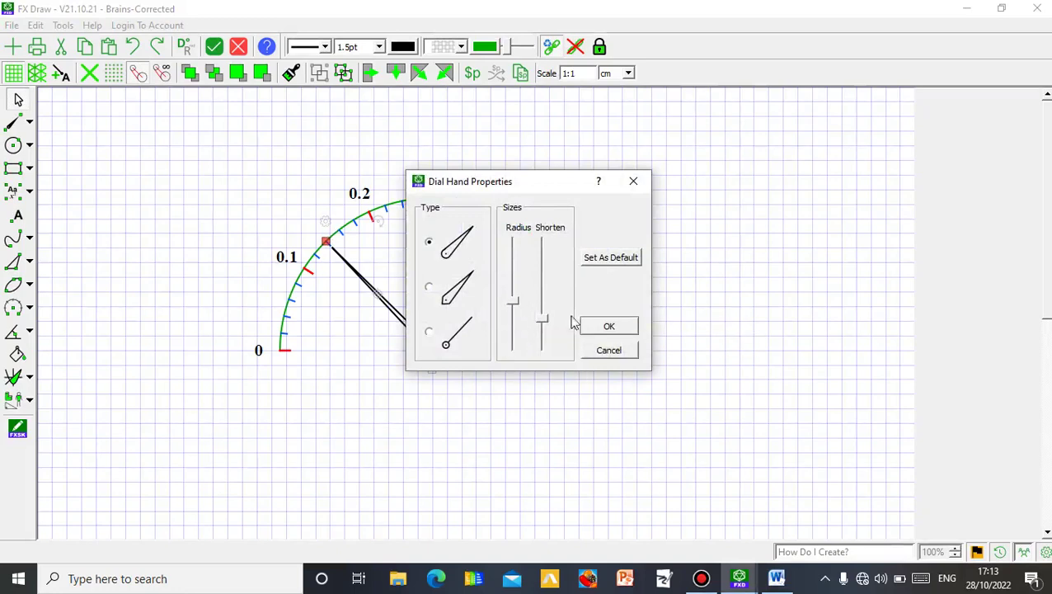
click(608, 329)
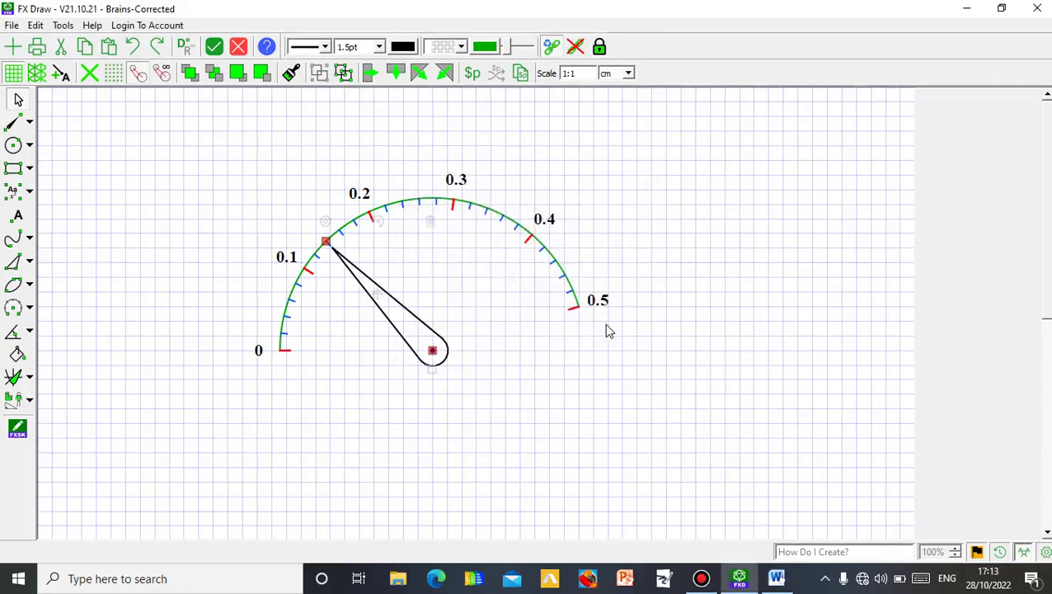
Set the dial hand's radius and shortening to their minimum so its tip reaches the arc
click(326, 222)
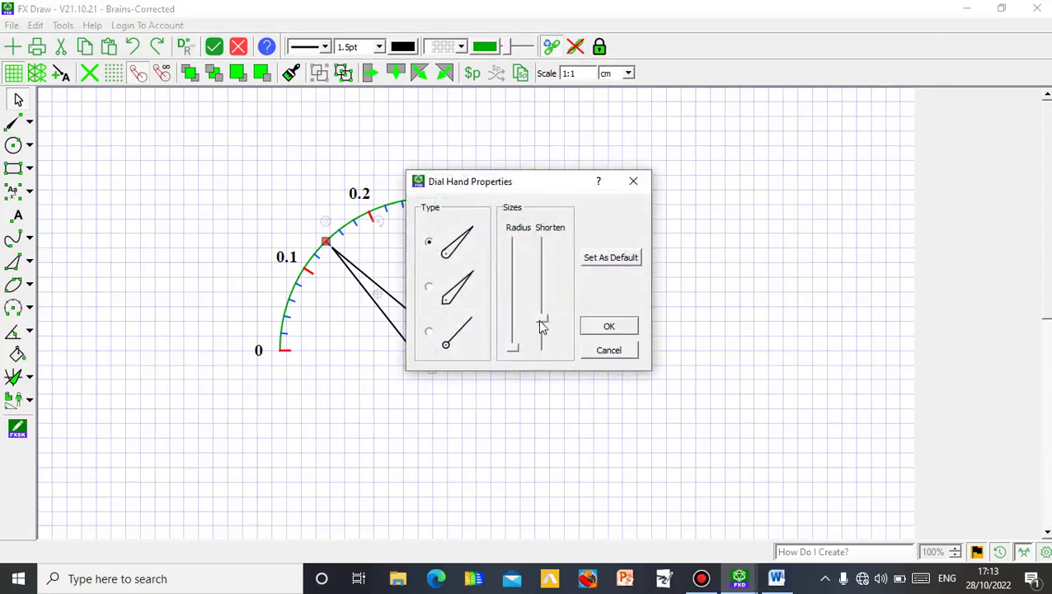
drag(542, 321, 543, 346)
click(607, 327)
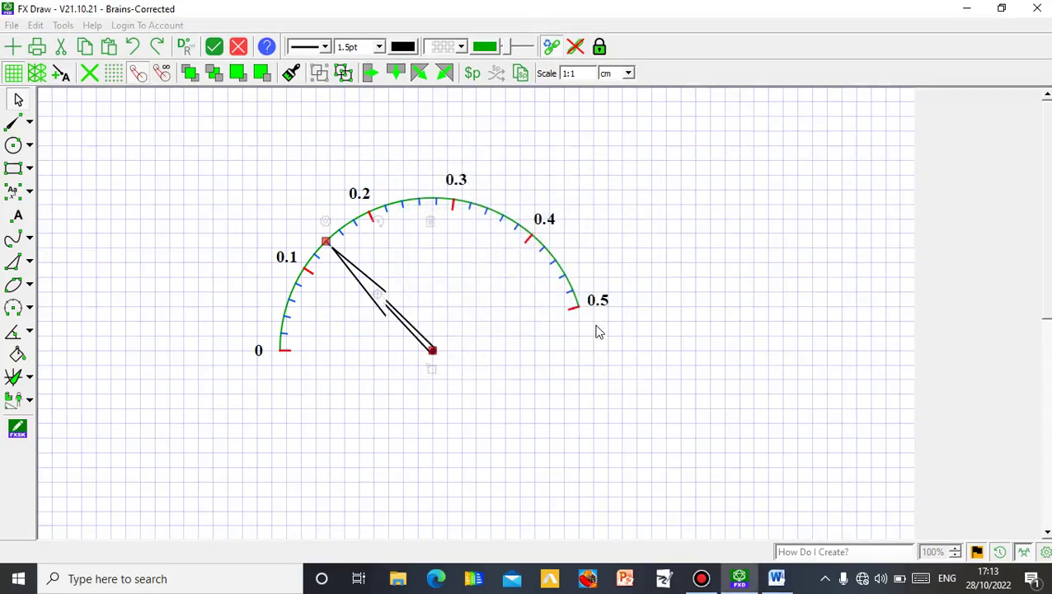
click(327, 223)
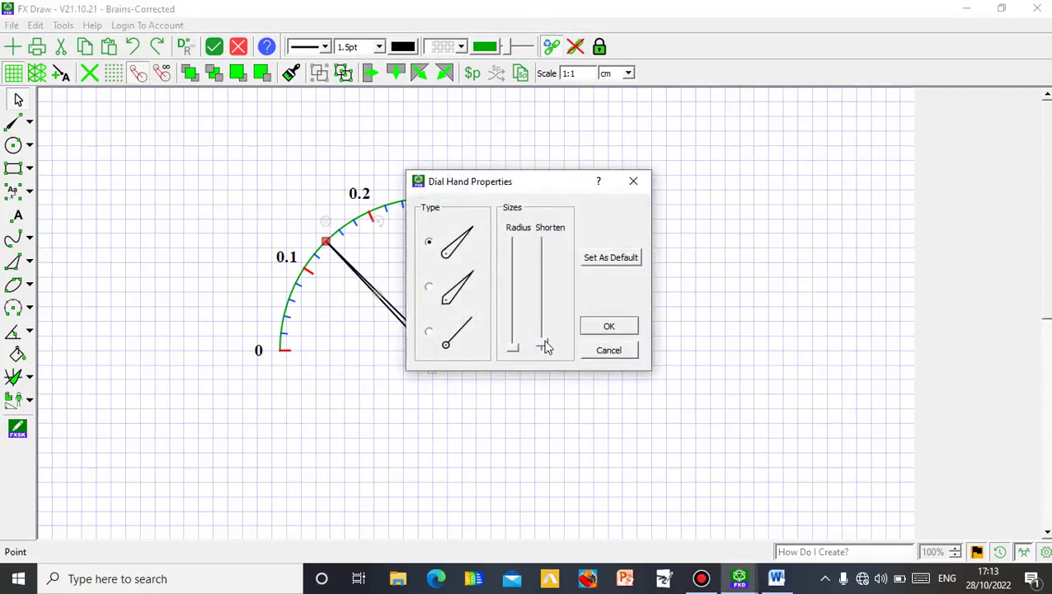
click(628, 326)
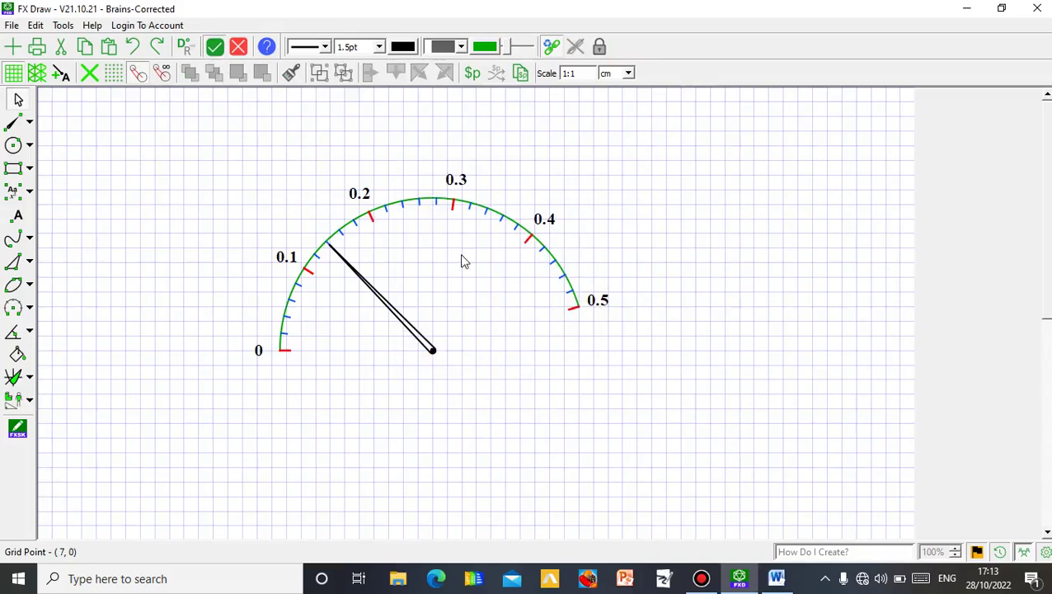
Return to the Word document with the finished arc dial and position it centrally below the stopwatch dial
key(alt+Tab)
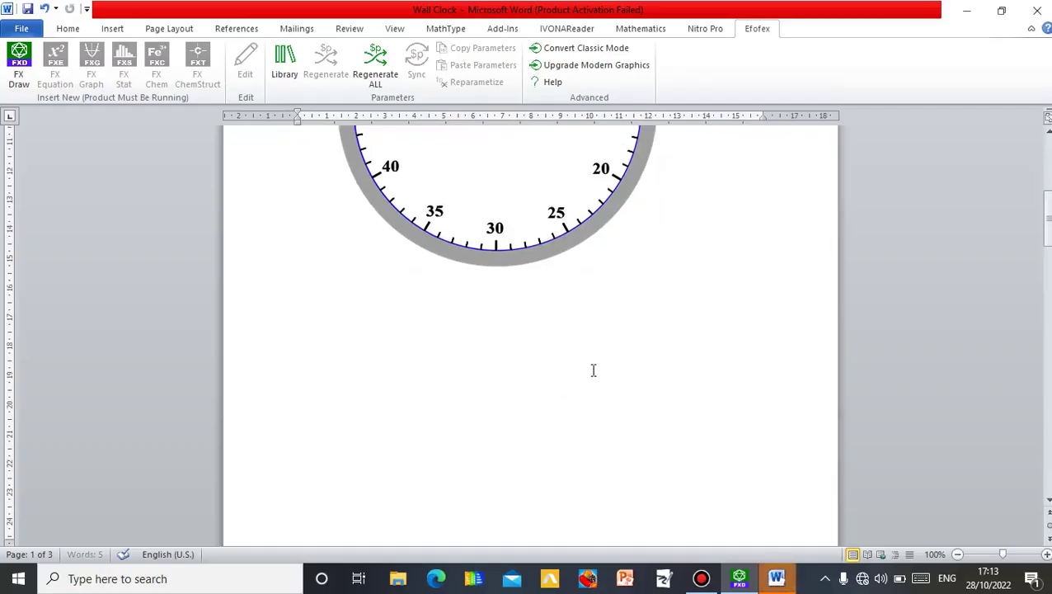
drag(1047, 202, 1048, 175)
drag(600, 210, 635, 450)
drag(1047, 181, 1048, 216)
drag(681, 207, 701, 446)
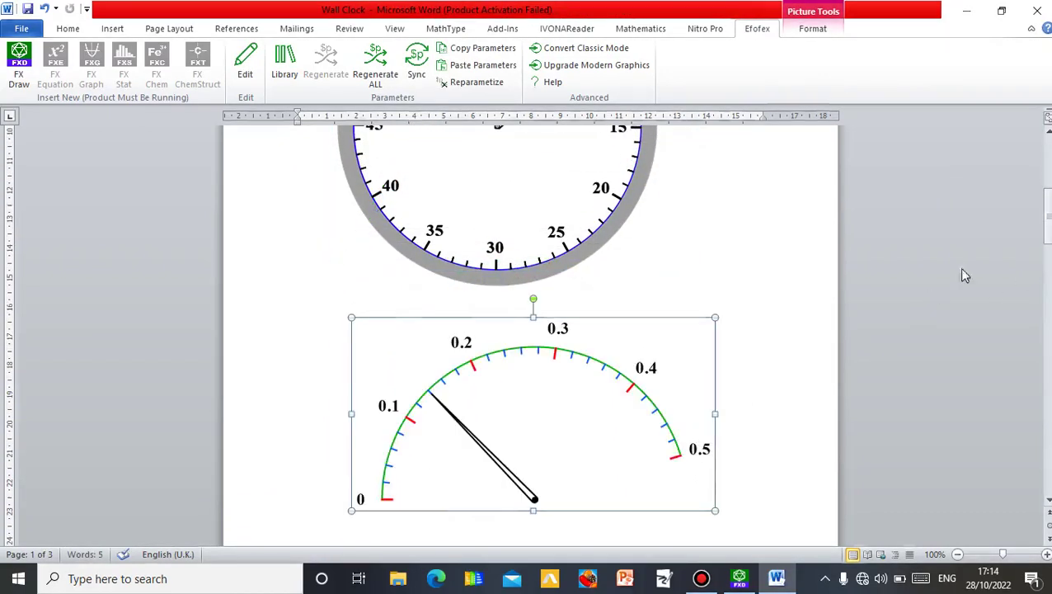
mouse_move(1047, 231)
mouse_down()
mouse_move(1047, 175)
mouse_move(1047, 285)
mouse_move(1047, 225)
mouse_up()
scroll(987, 230, down, 1)
drag(690, 317, 689, 338)
click(787, 310)
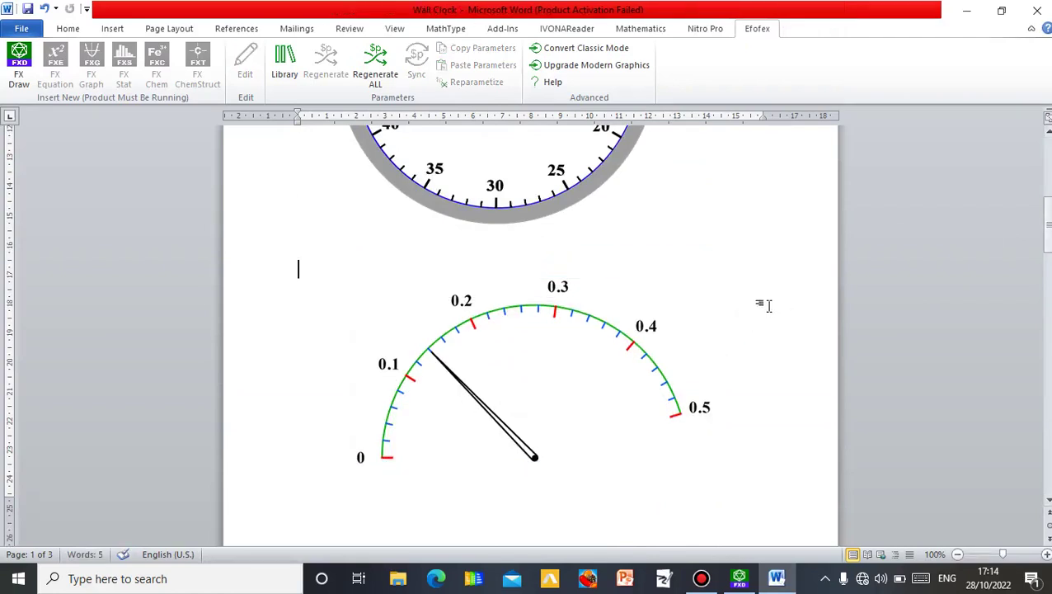
Reopen the arc dial in FX Draw, rotate its hand to just past the 0.3 mark and update the Word picture
click(597, 338)
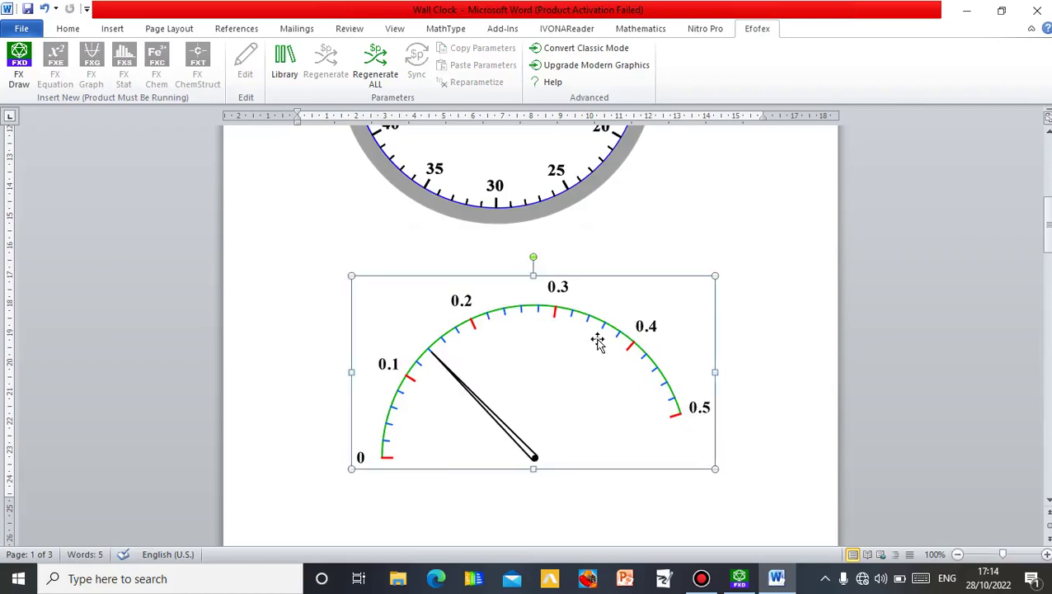
click(245, 64)
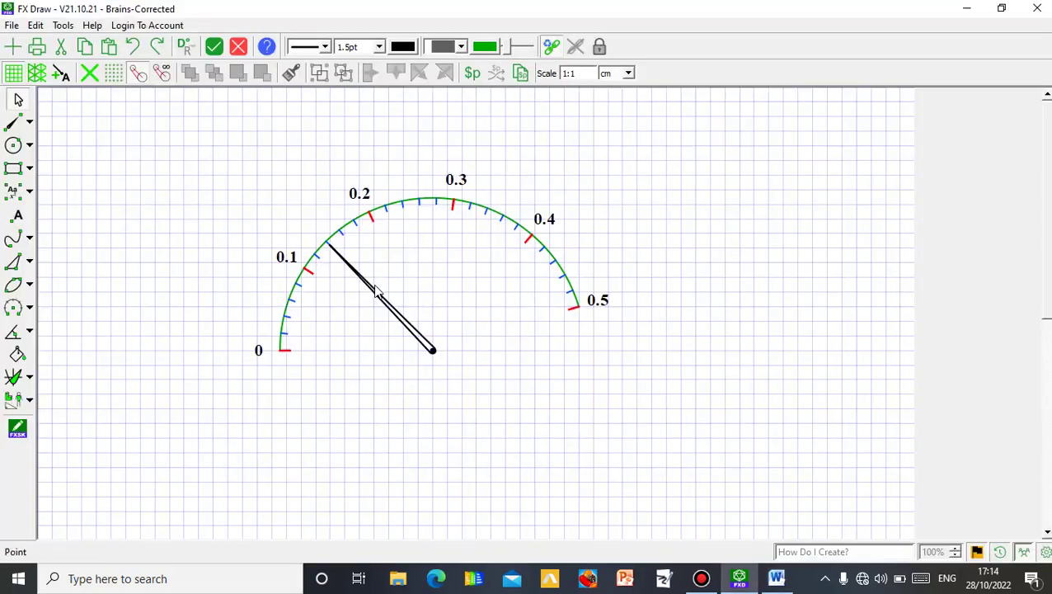
click(379, 300)
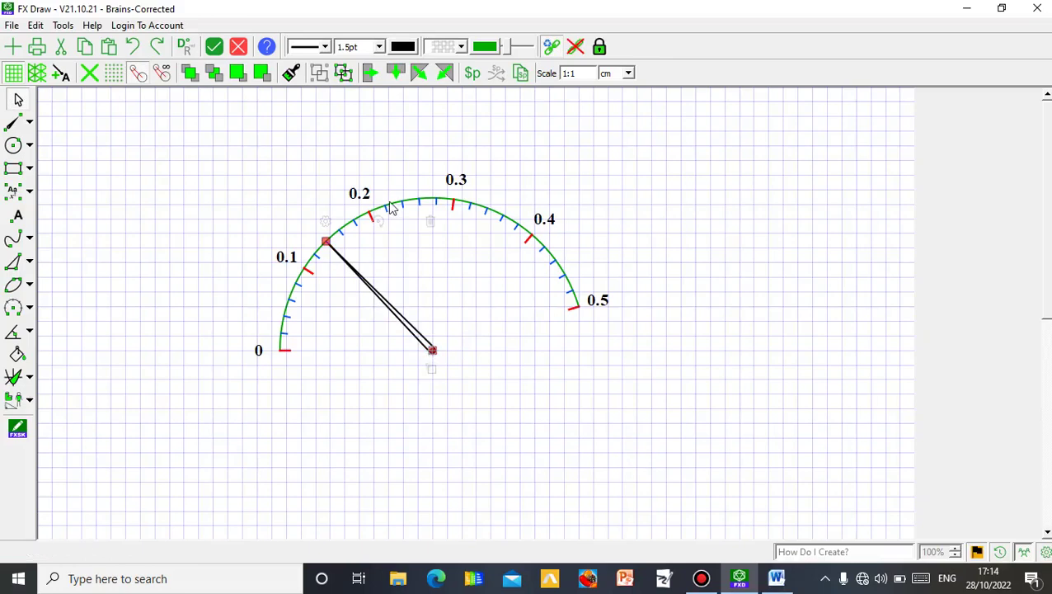
drag(382, 224, 552, 268)
click(507, 163)
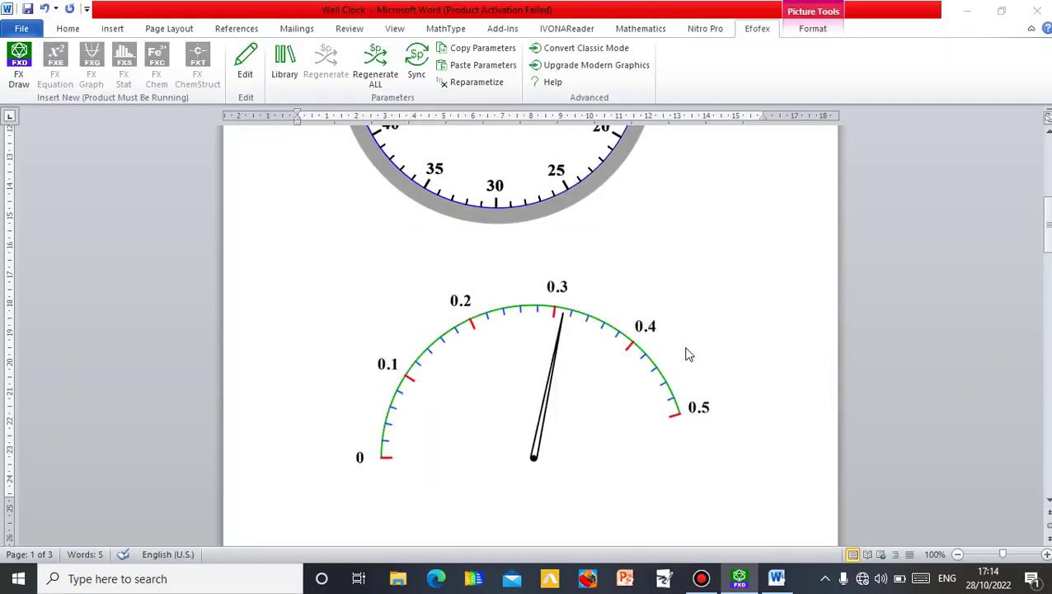
click(742, 357)
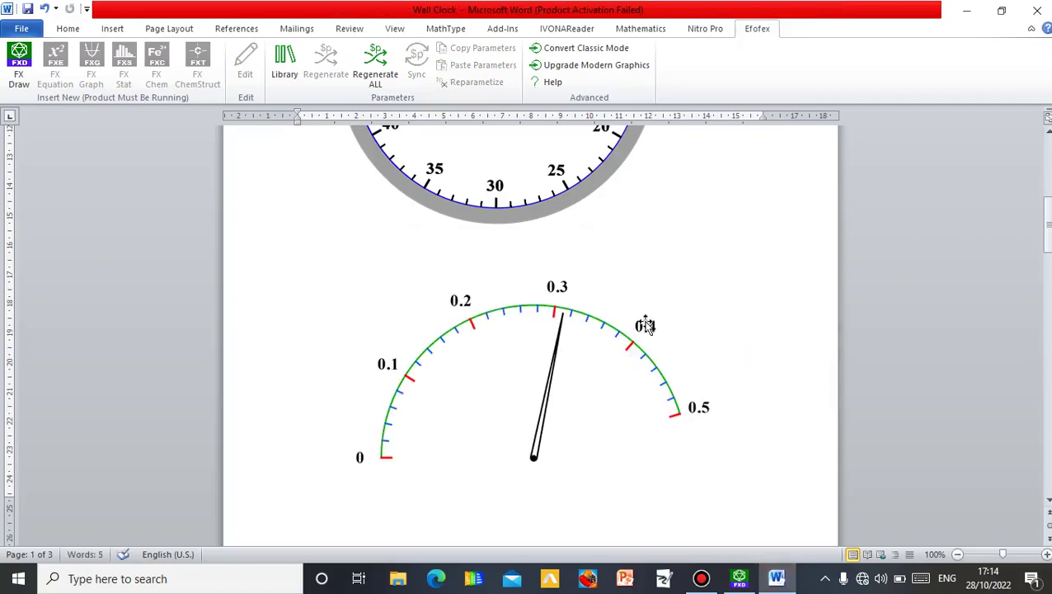
Add blank lines below the arc dial to reach the next page and start a new FX Draw drawing there
key(Return)
key(Return)
key(Return)
key(Return)
key(Return)
key(Return)
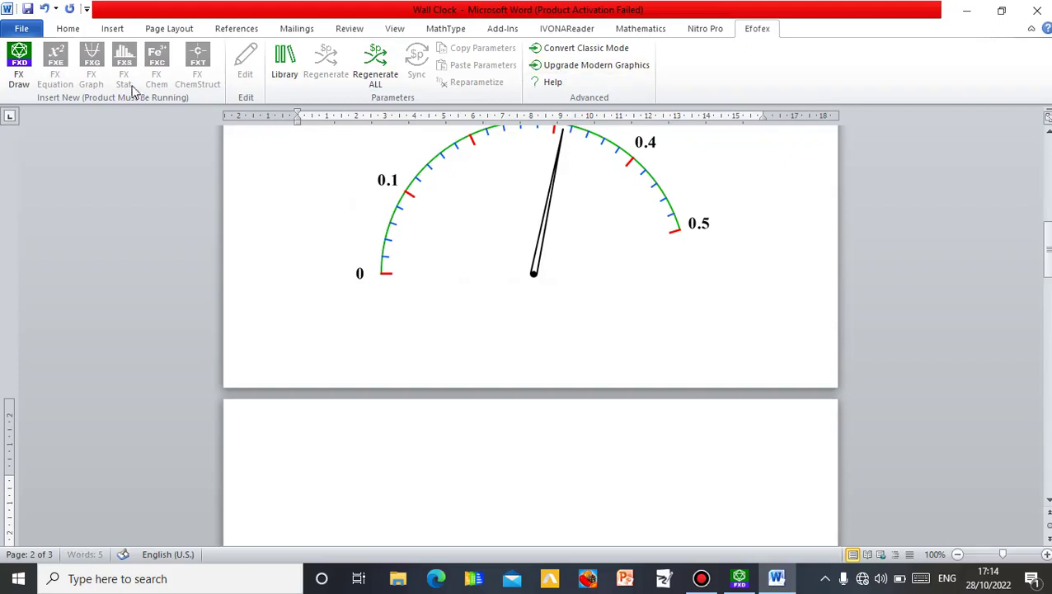
click(20, 70)
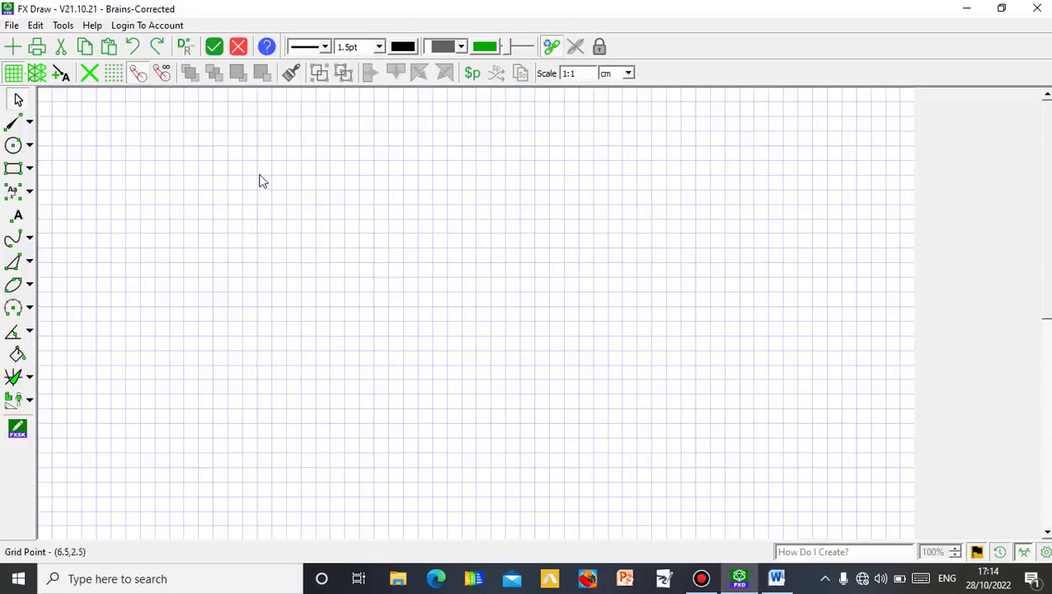
Draw a Clock object about 13 grid squares wide in the lower middle of the canvas
click(30, 377)
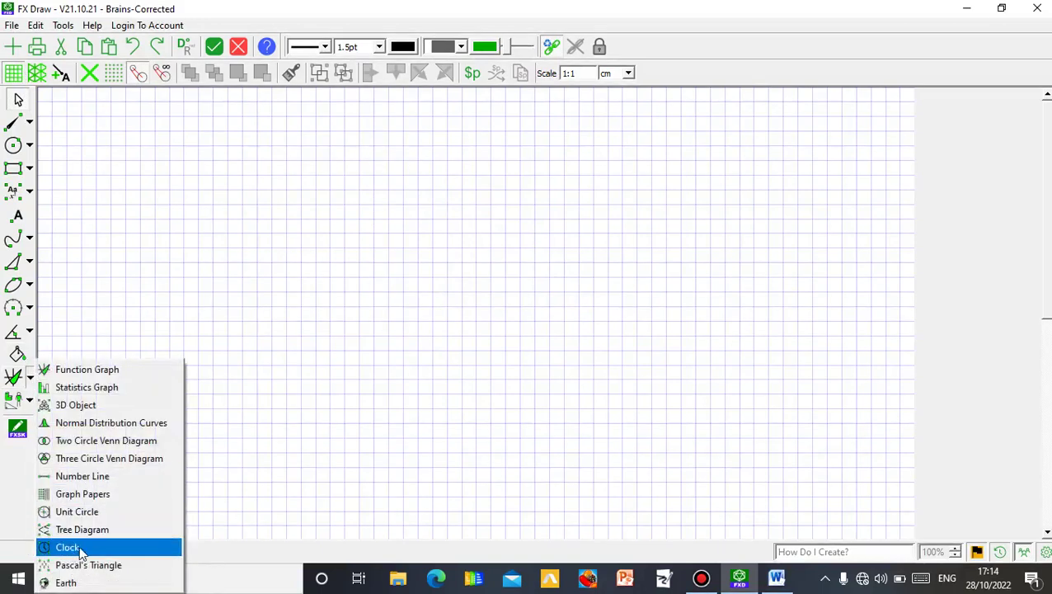
click(74, 551)
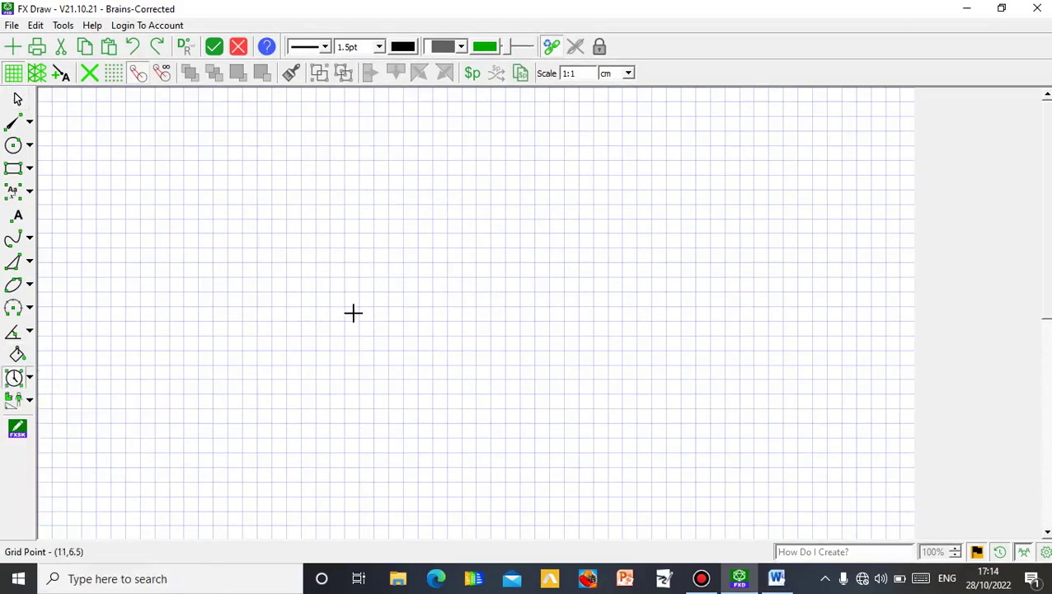
drag(418, 352, 784, 537)
click(19, 98)
Move the clock up to the upper middle of the canvas and enlarge it to about 19 grid squares wide
drag(486, 375, 394, 265)
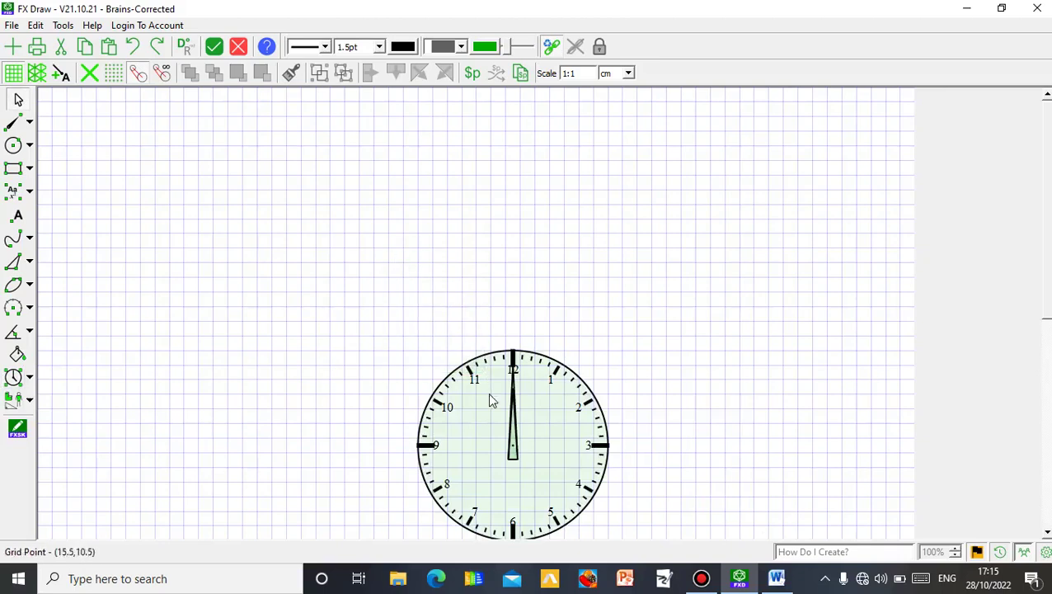
click(505, 388)
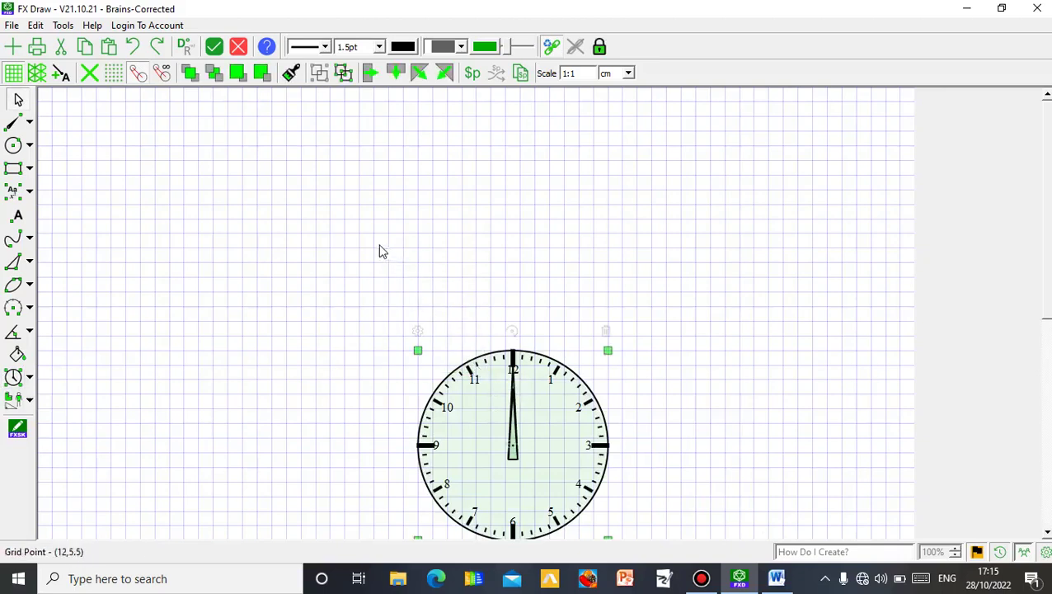
drag(502, 363, 369, 136)
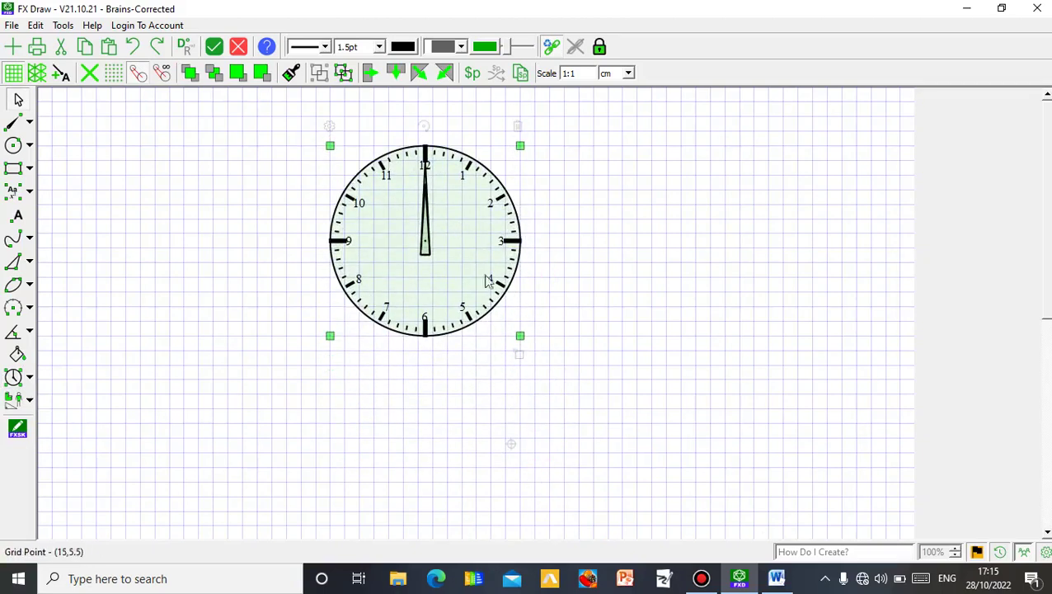
drag(521, 339, 615, 435)
click(732, 272)
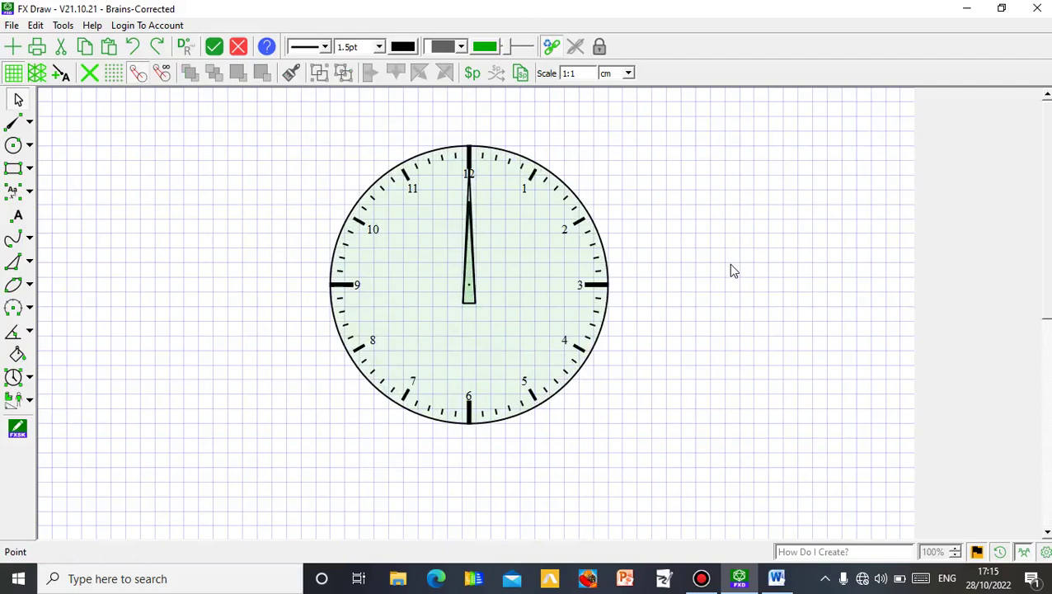
Set the clock's time to 5:15:24 and show its second hand
click(452, 165)
click(330, 129)
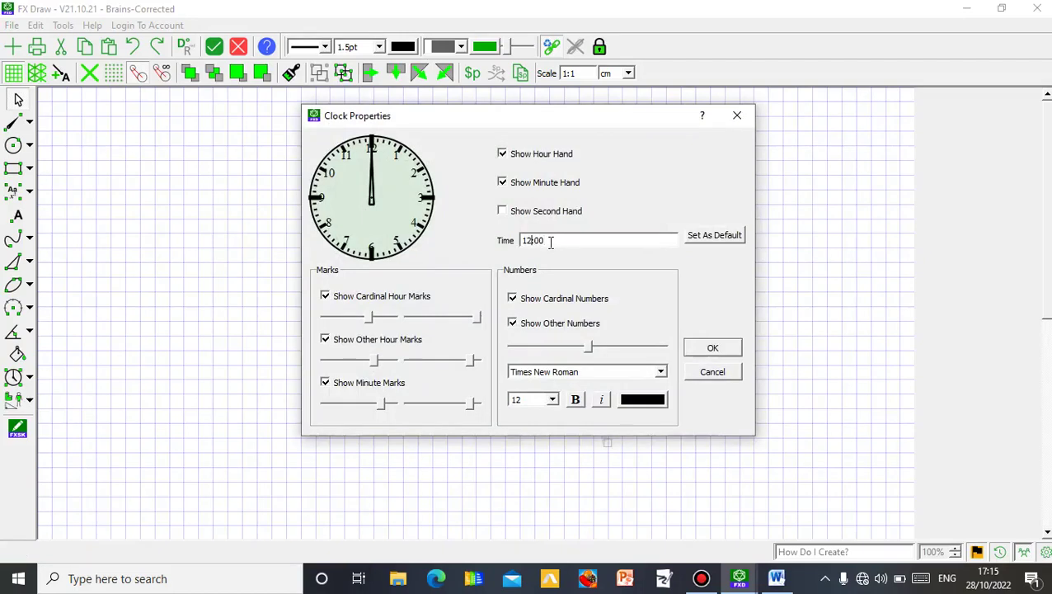
key(BackSpace)
key(BackSpace)
text(5:15)
key(Delete)
key(Delete)
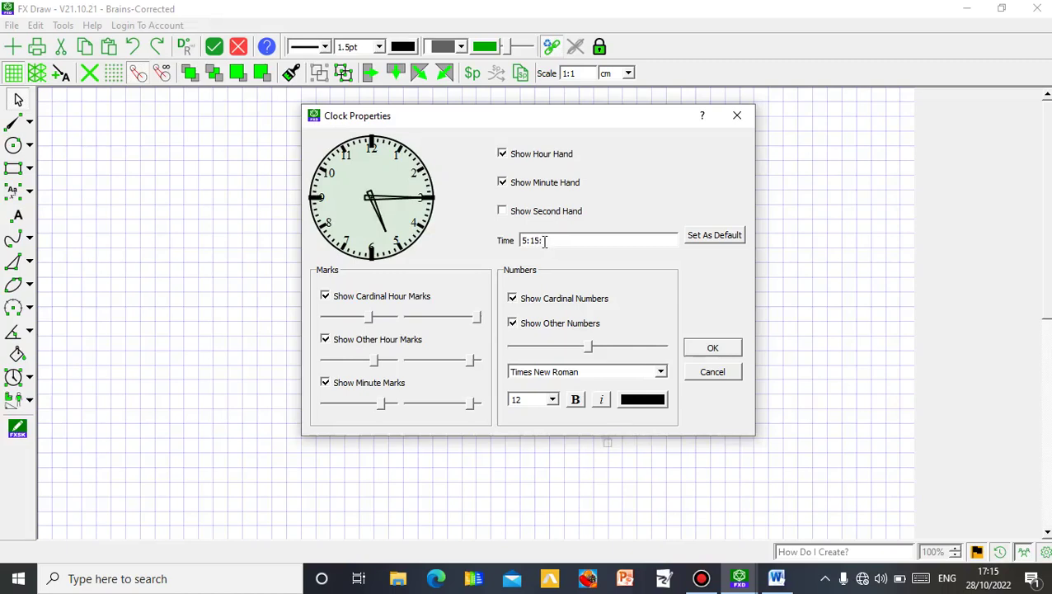
text(3)
text(4)
click(510, 213)
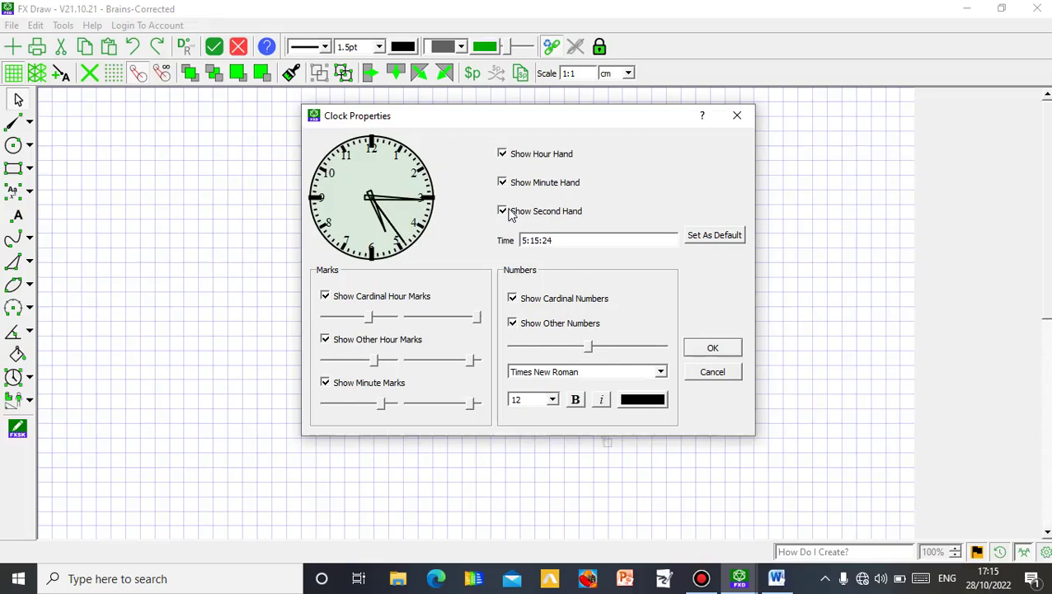
click(712, 348)
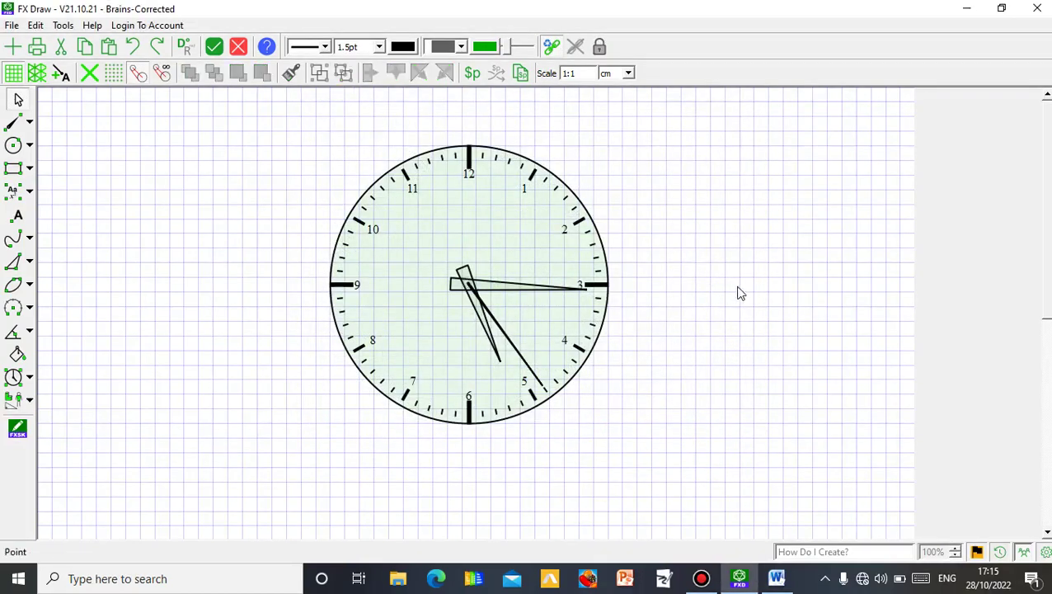
Change the clock's line color to blue (#0000ff)
click(596, 236)
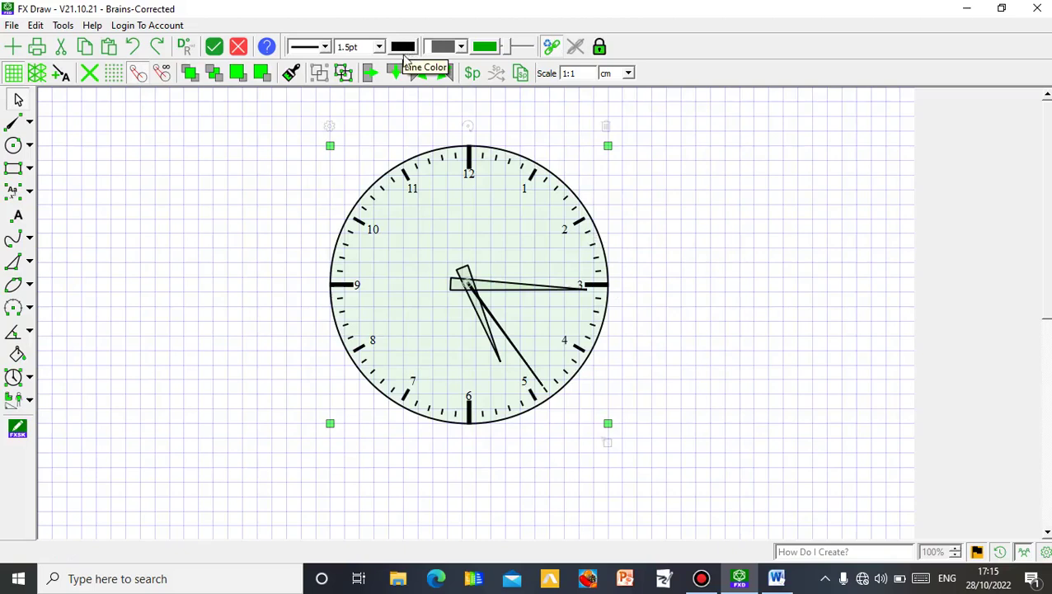
click(404, 47)
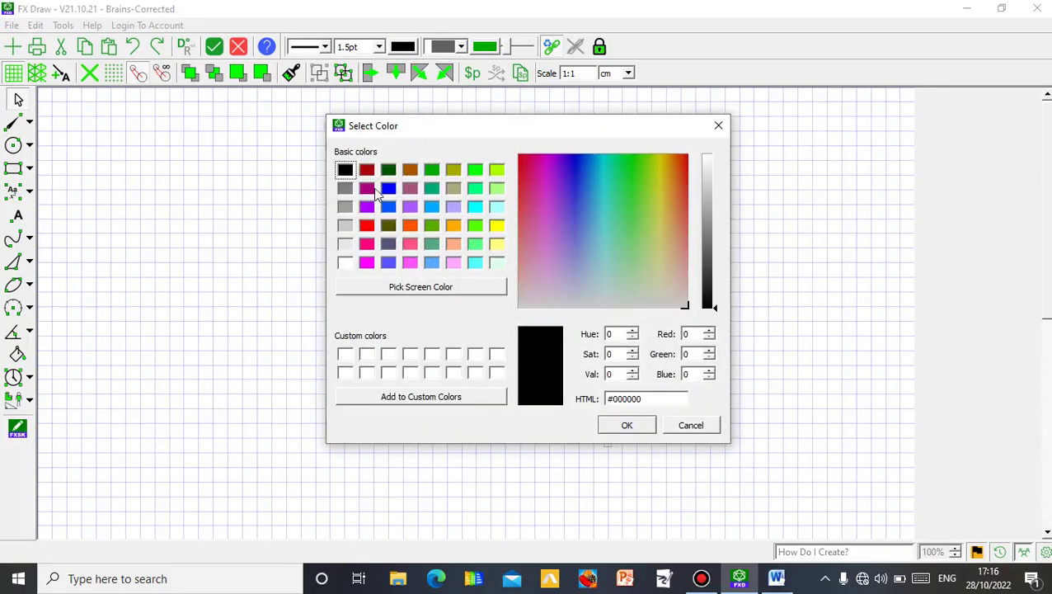
click(388, 188)
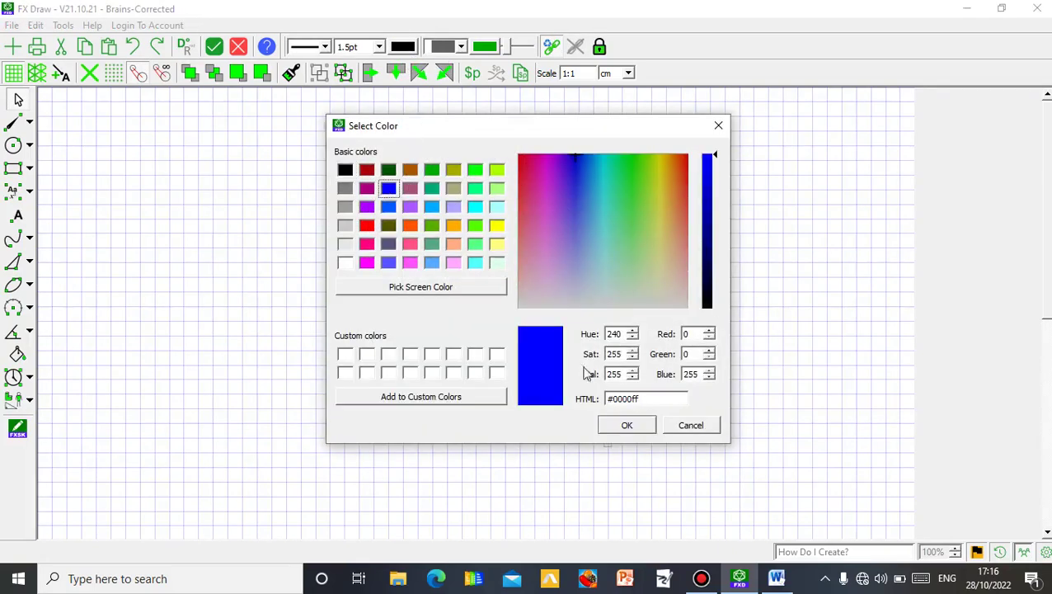
click(614, 424)
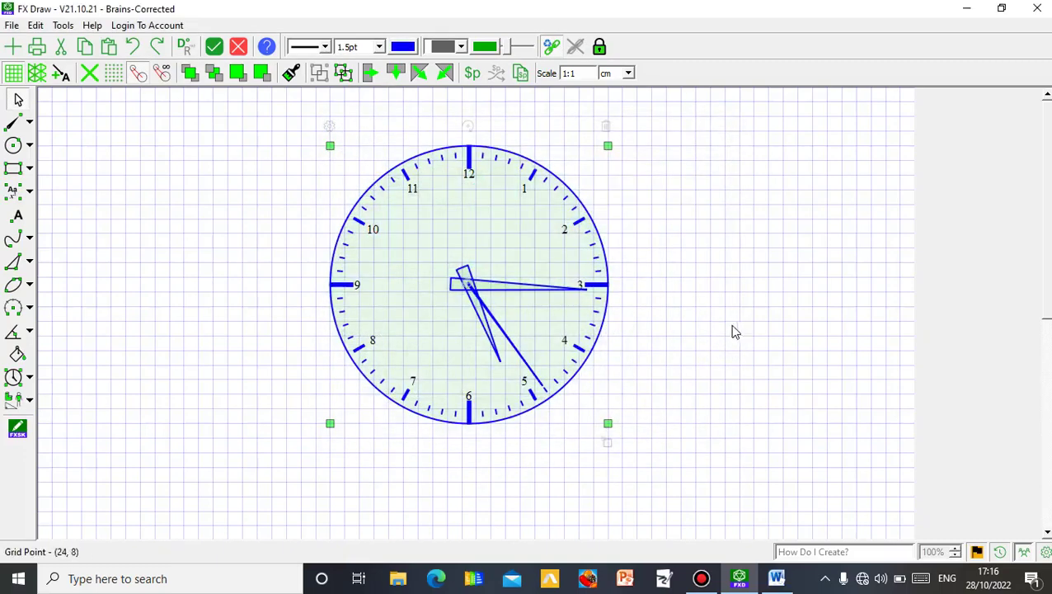
click(749, 289)
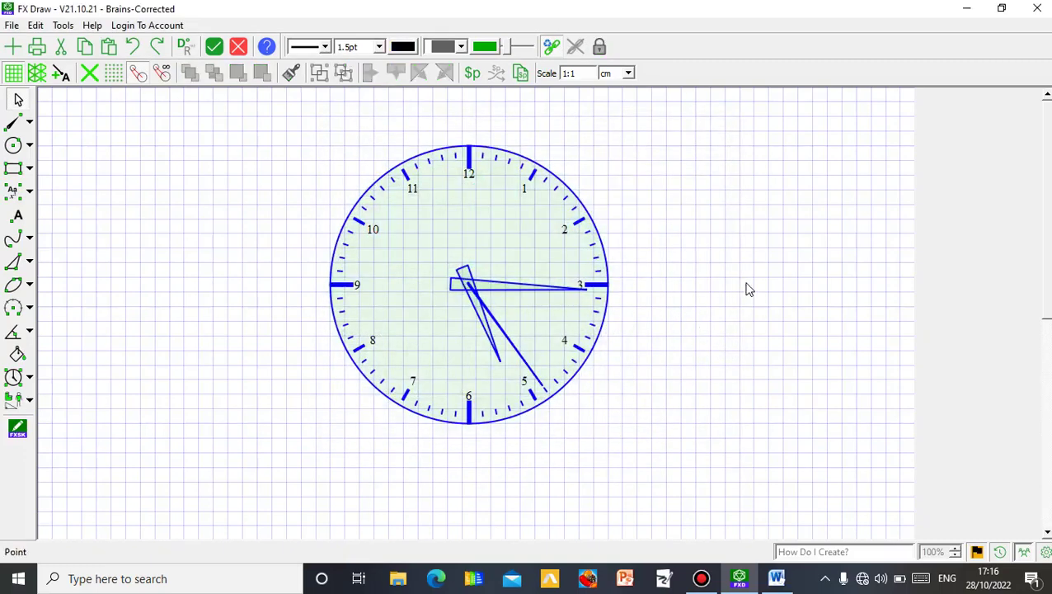
Format the clock's numbers in bold at font size 14
click(578, 221)
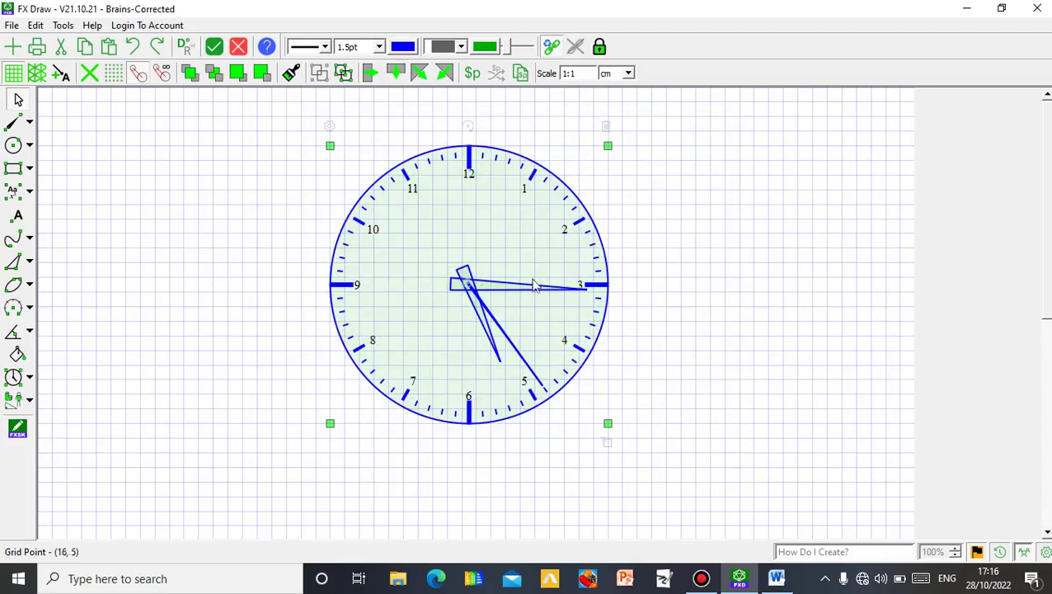
click(331, 129)
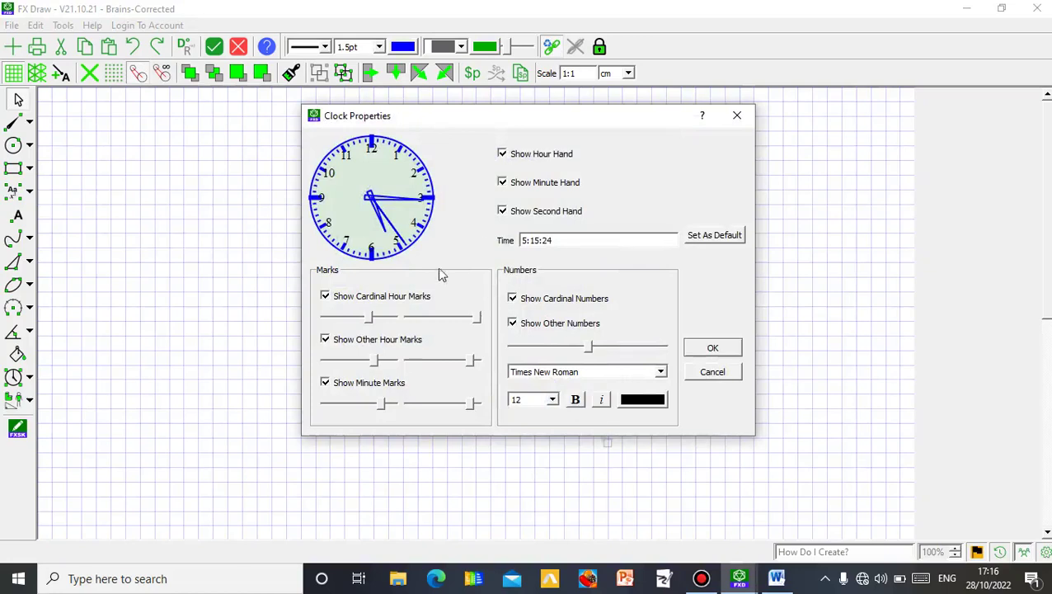
click(552, 400)
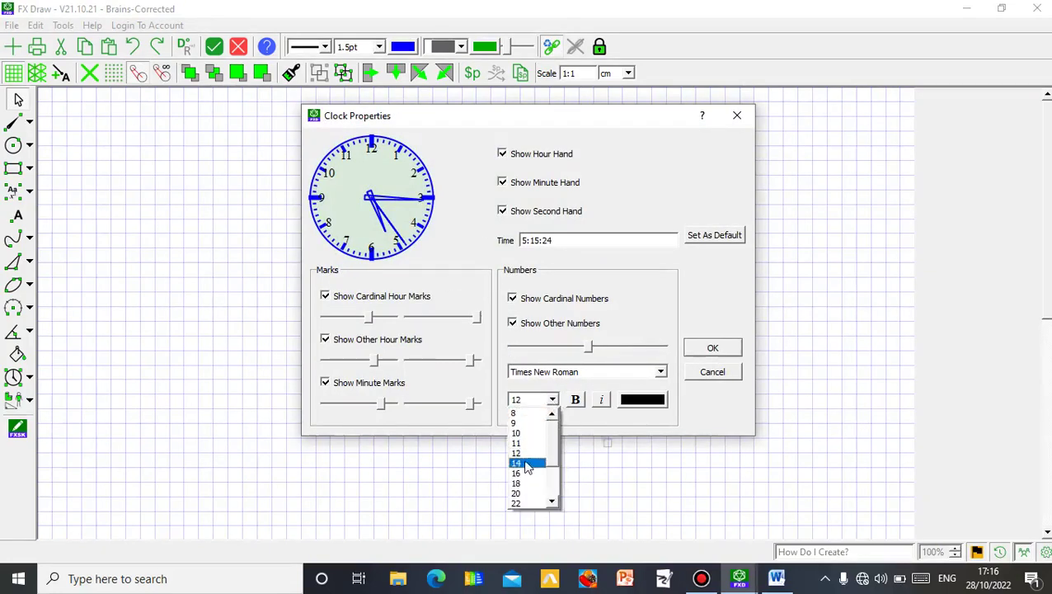
click(528, 464)
click(575, 400)
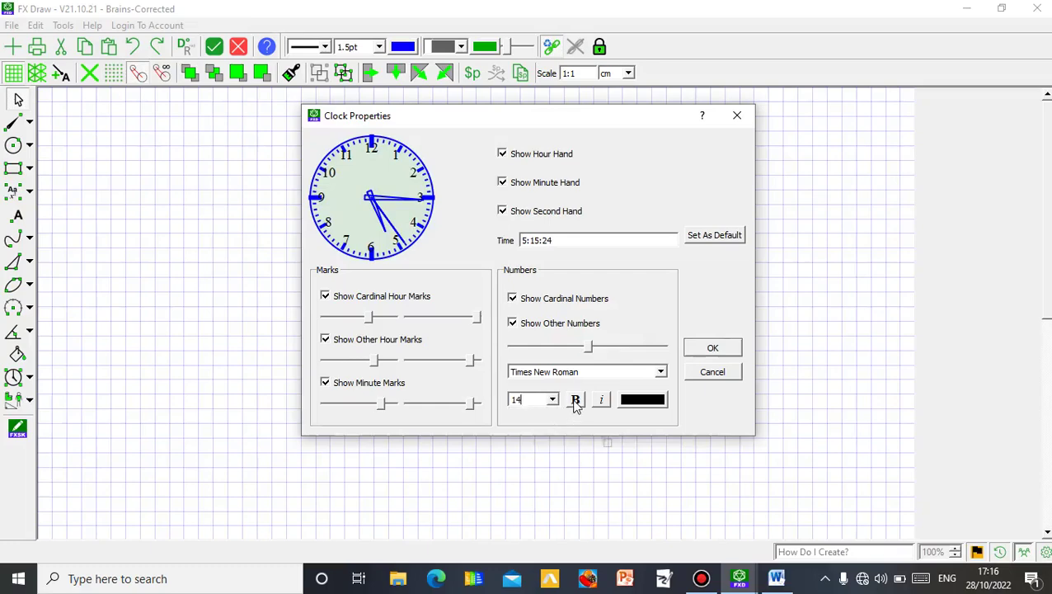
click(715, 348)
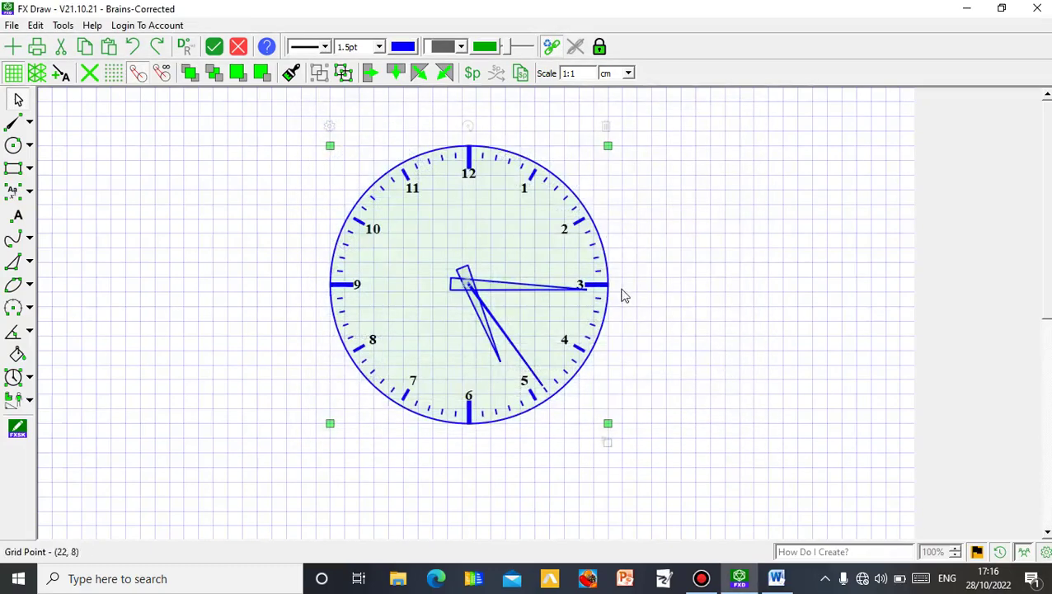
click(688, 251)
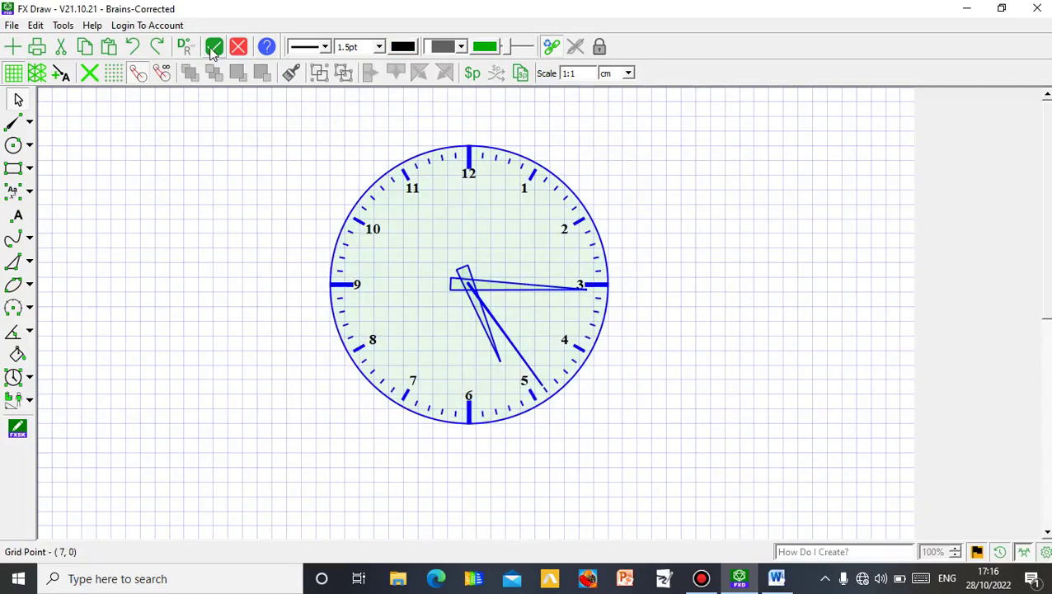
Insert the clock drawing into the Word document and move it to the middle of the page's width
key(F2)
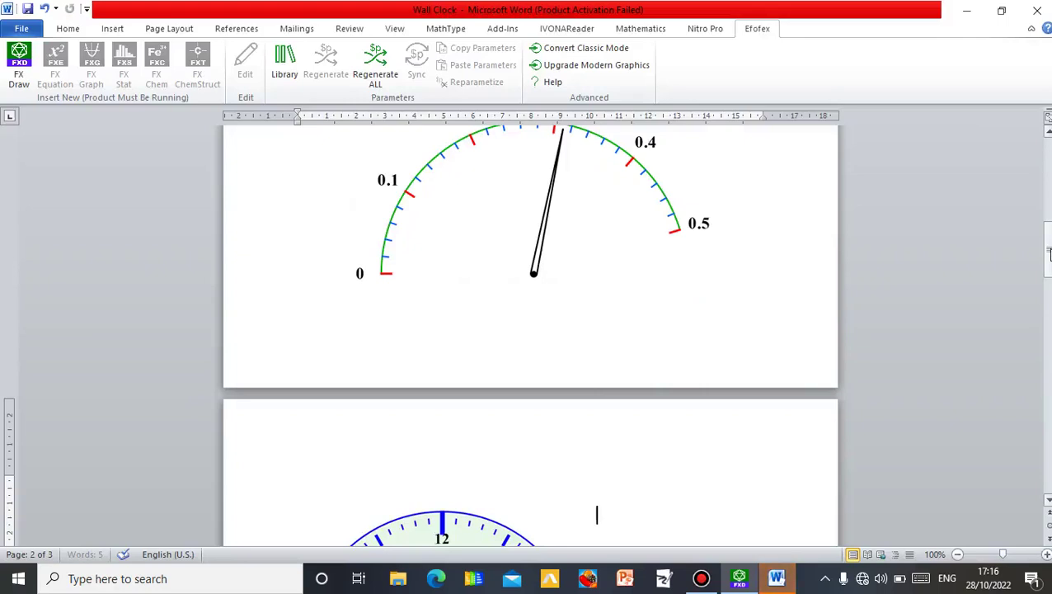
drag(1049, 251, 1049, 278)
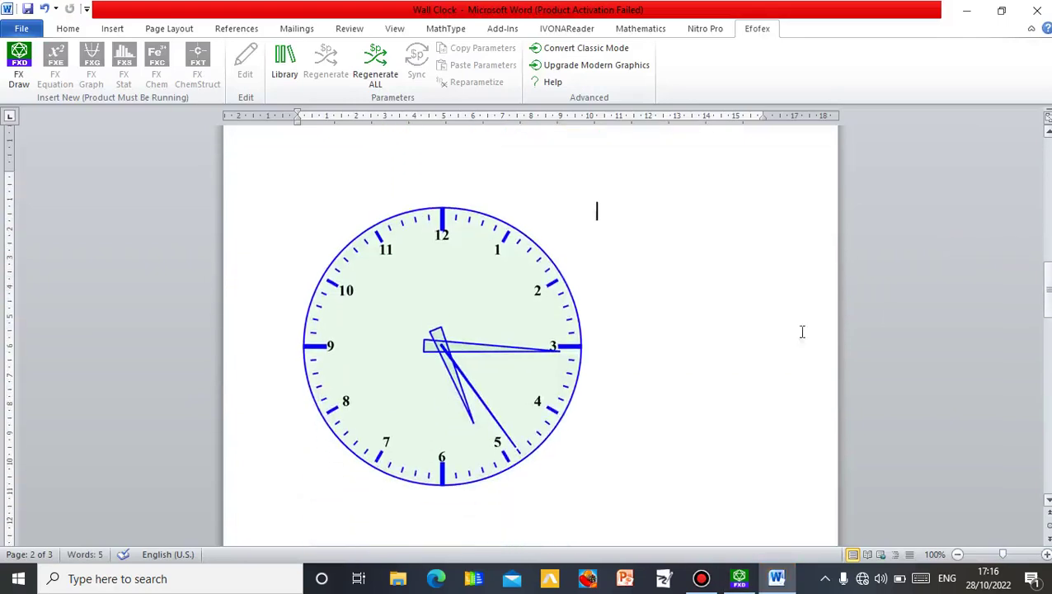
click(462, 398)
drag(461, 397, 560, 389)
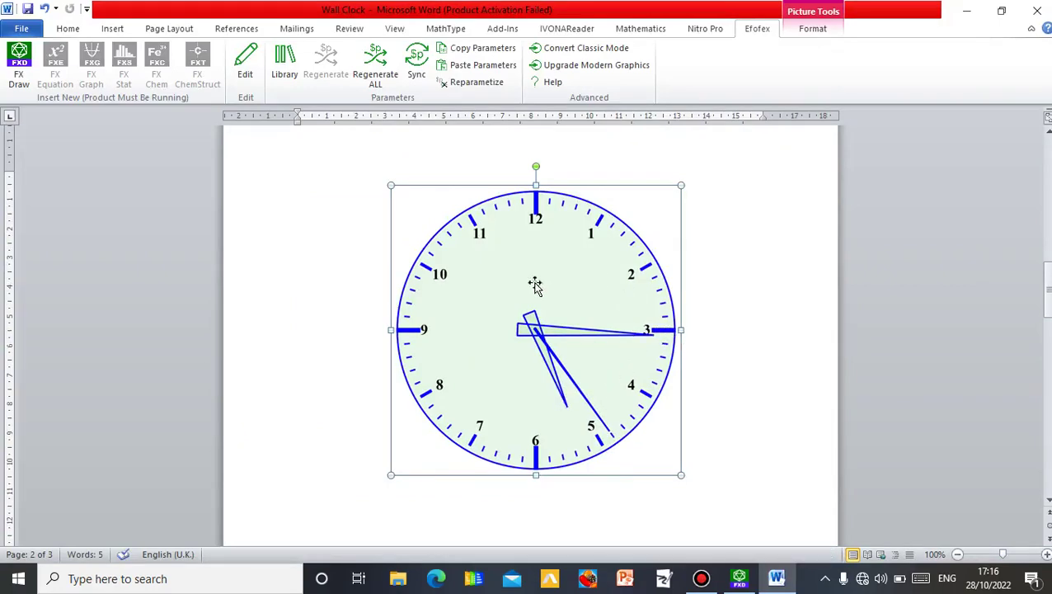
Reopen the inserted clock in FX Draw for editing and set its time to 10:46:13
click(258, 78)
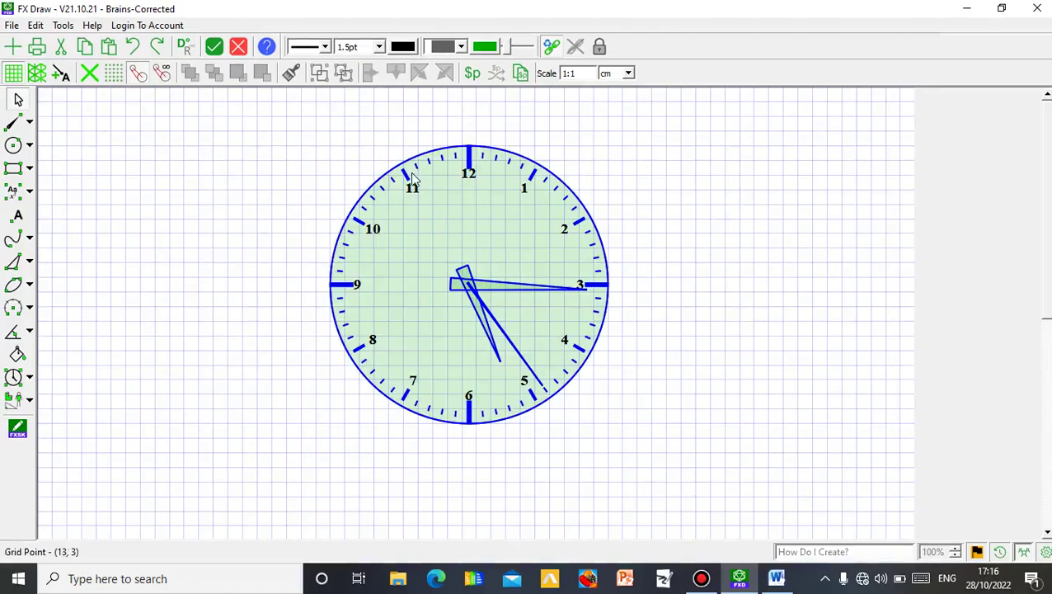
click(410, 173)
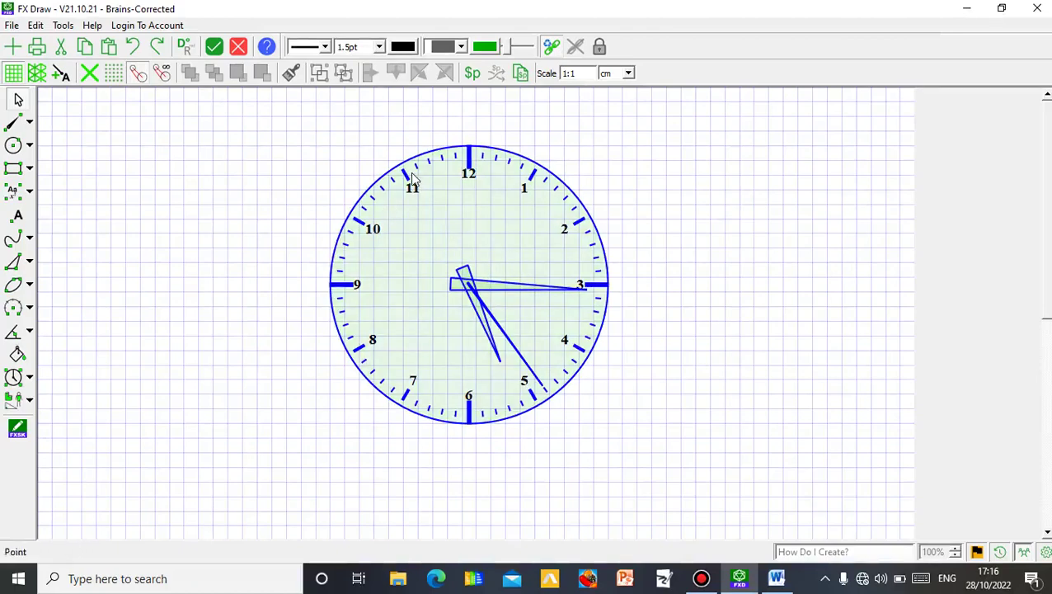
click(328, 126)
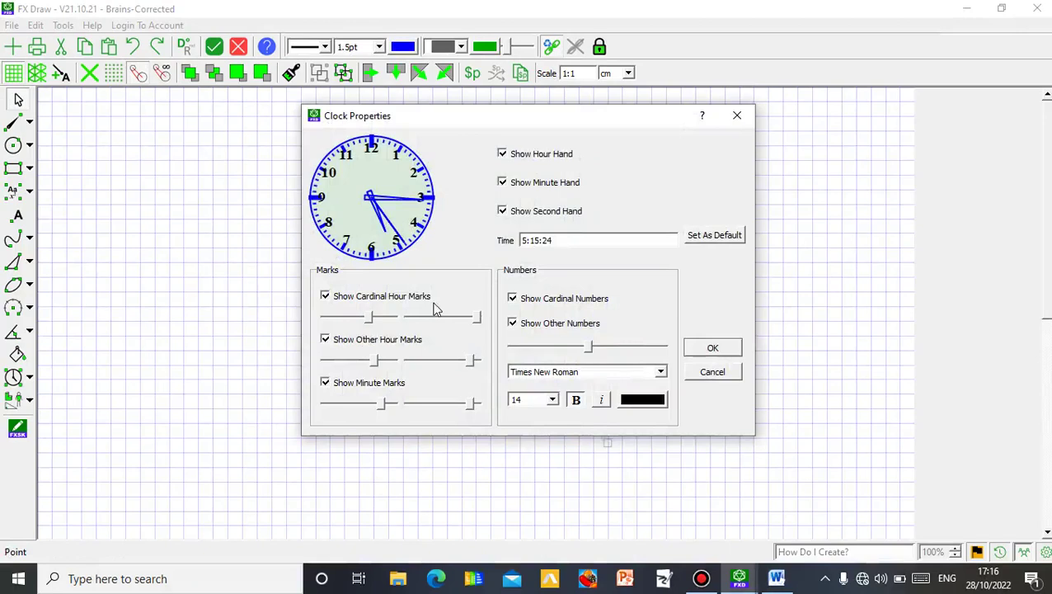
click(526, 241)
key(BackSpace)
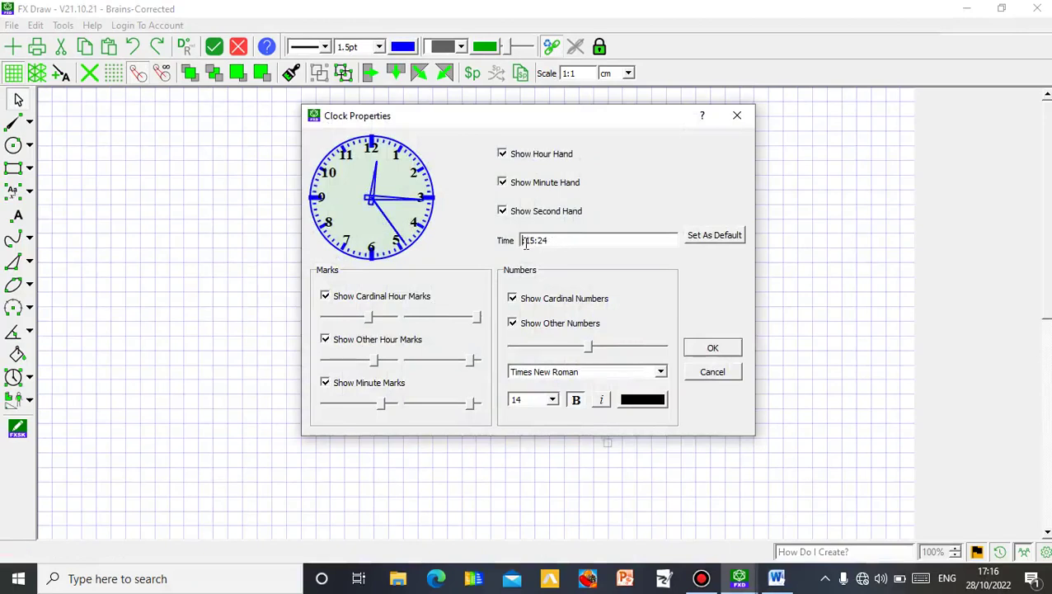
text(10)
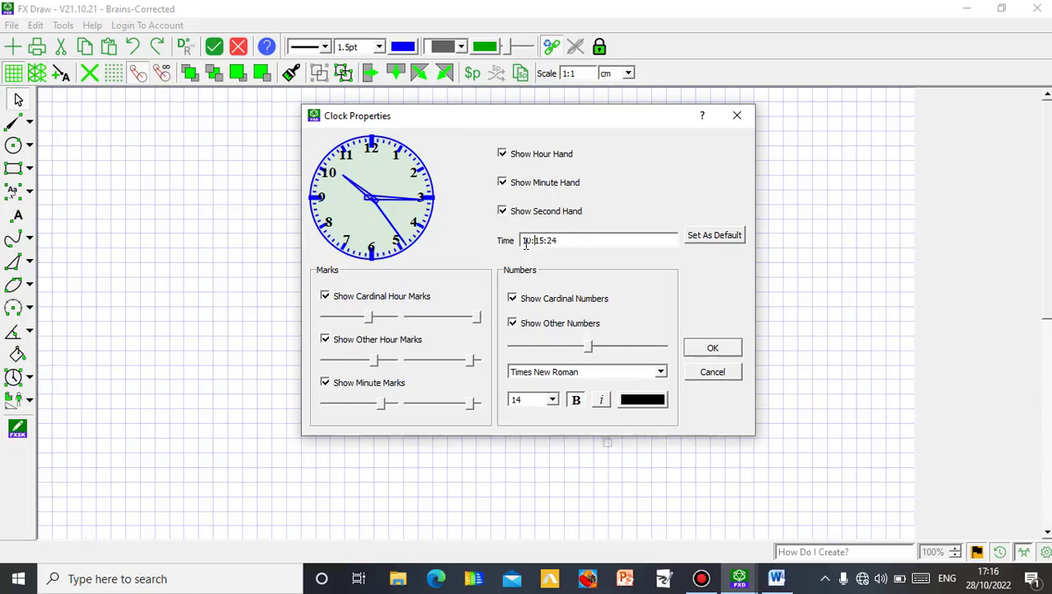
key(Delete)
text(4)
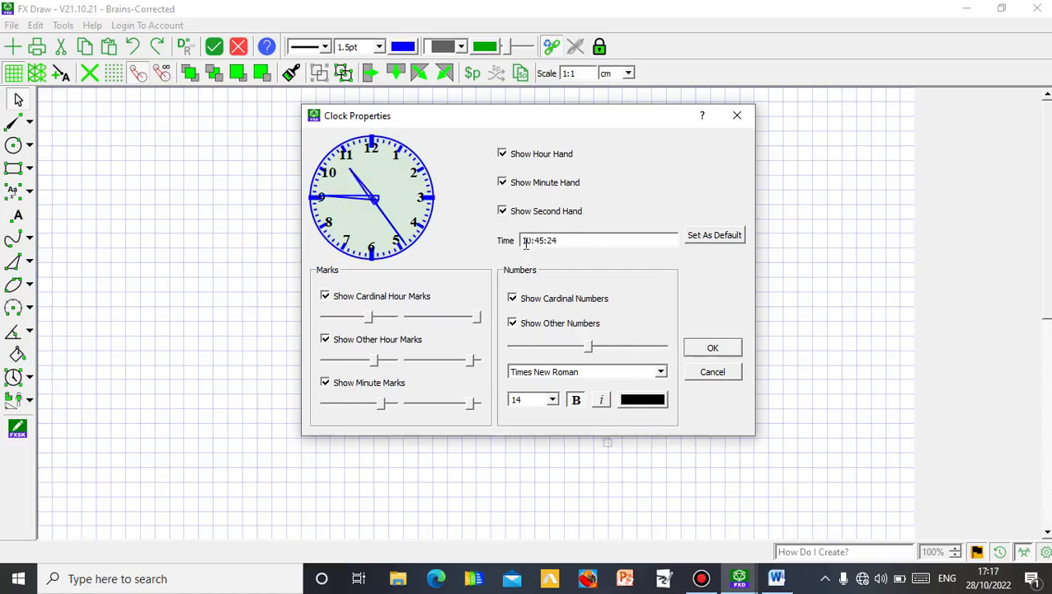
key(Delete)
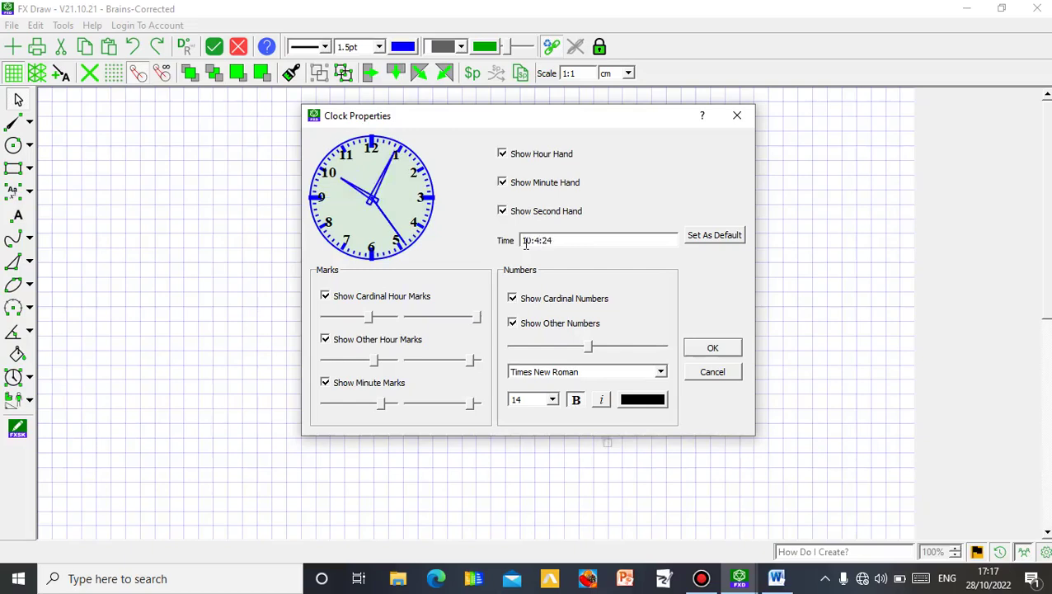
text(6)
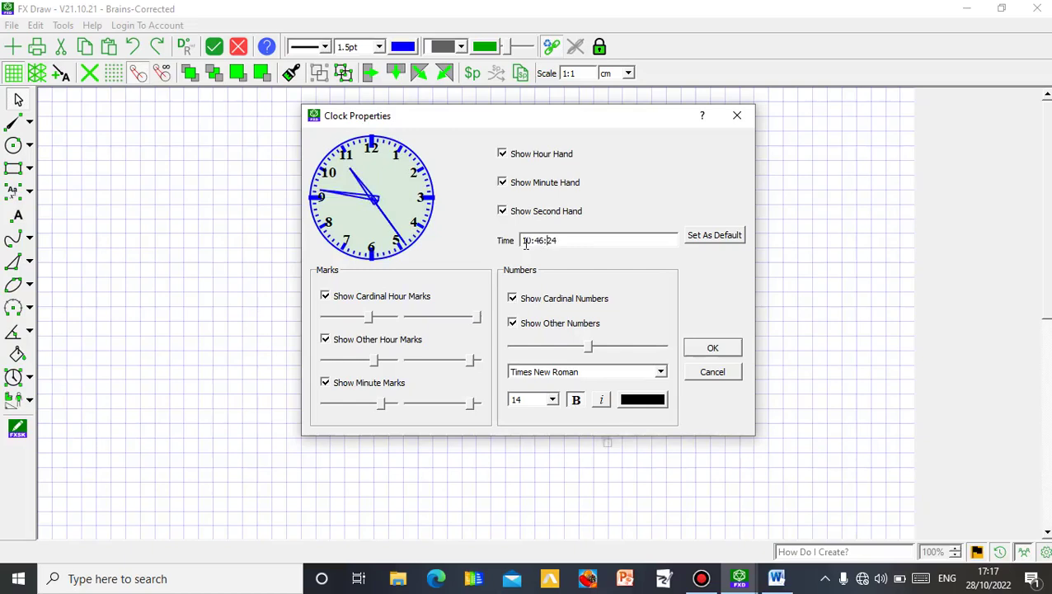
key(BackSpace)
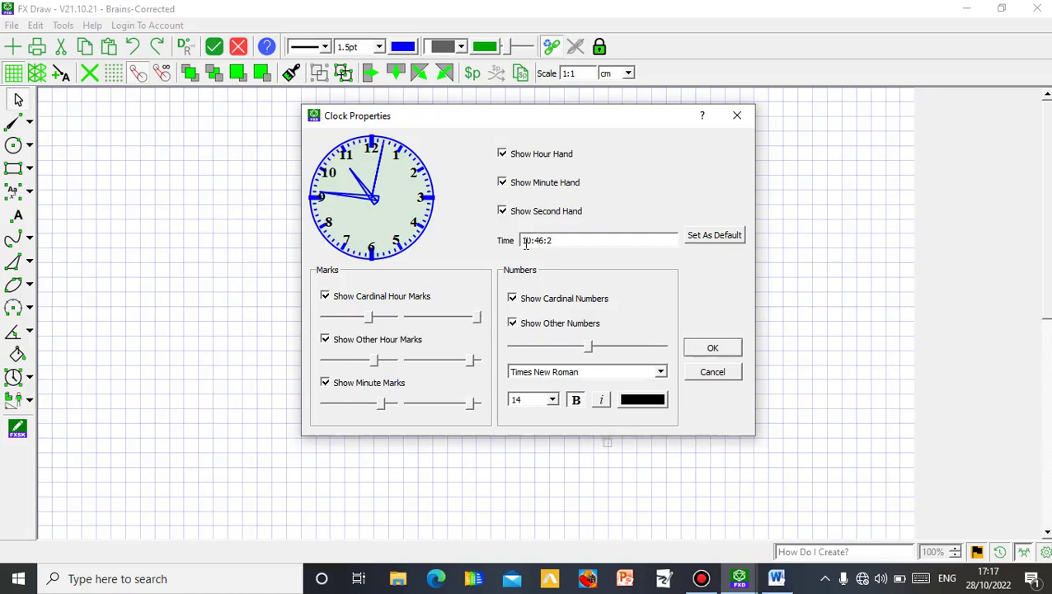
key(BackSpace)
text(13)
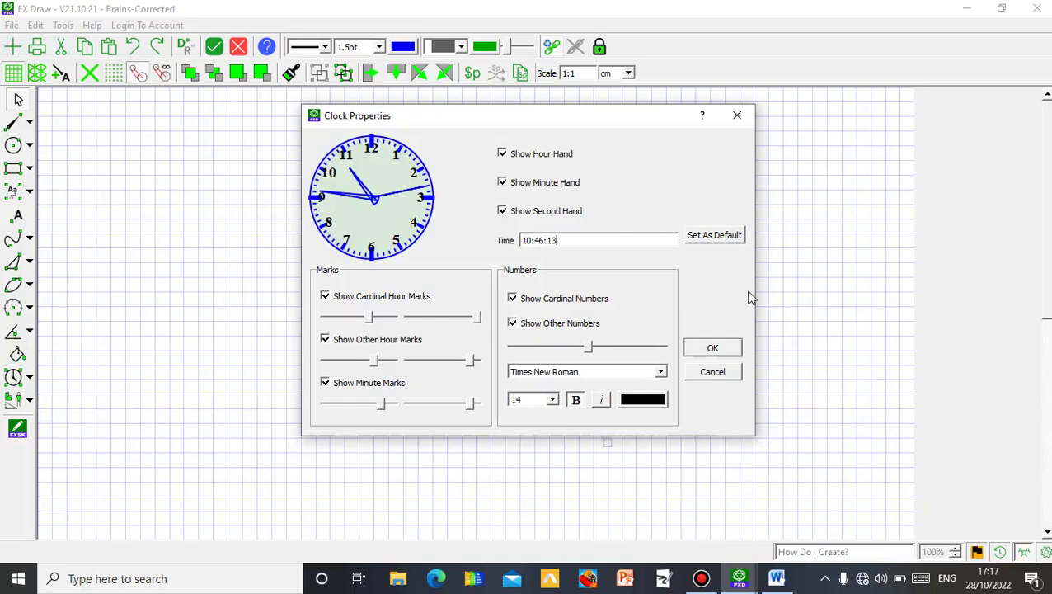
click(714, 351)
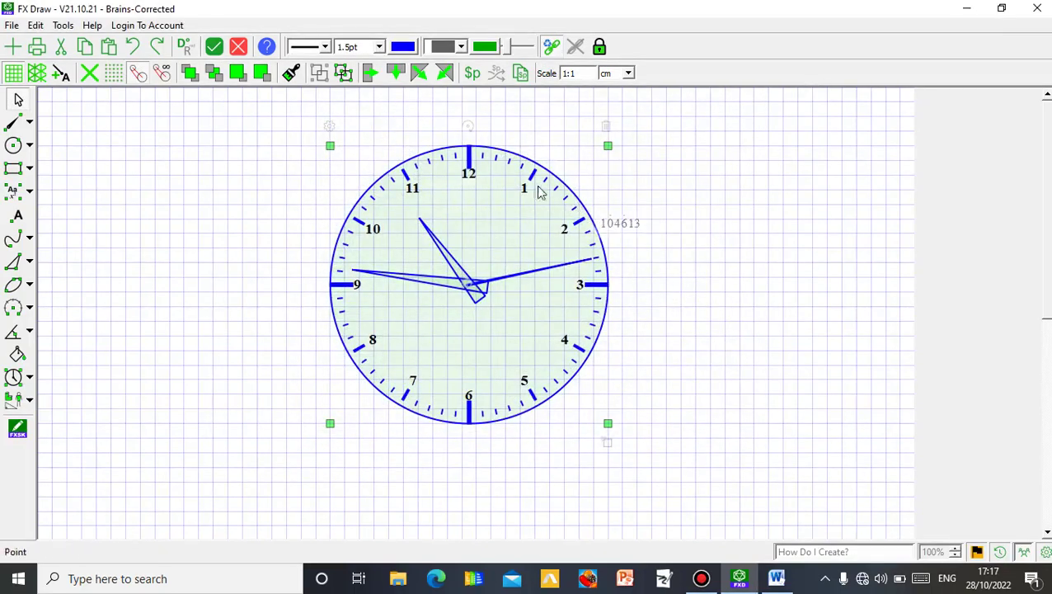
Change the clock's line color to magenta (#ff00ff) and update the clock in the Word document
click(402, 46)
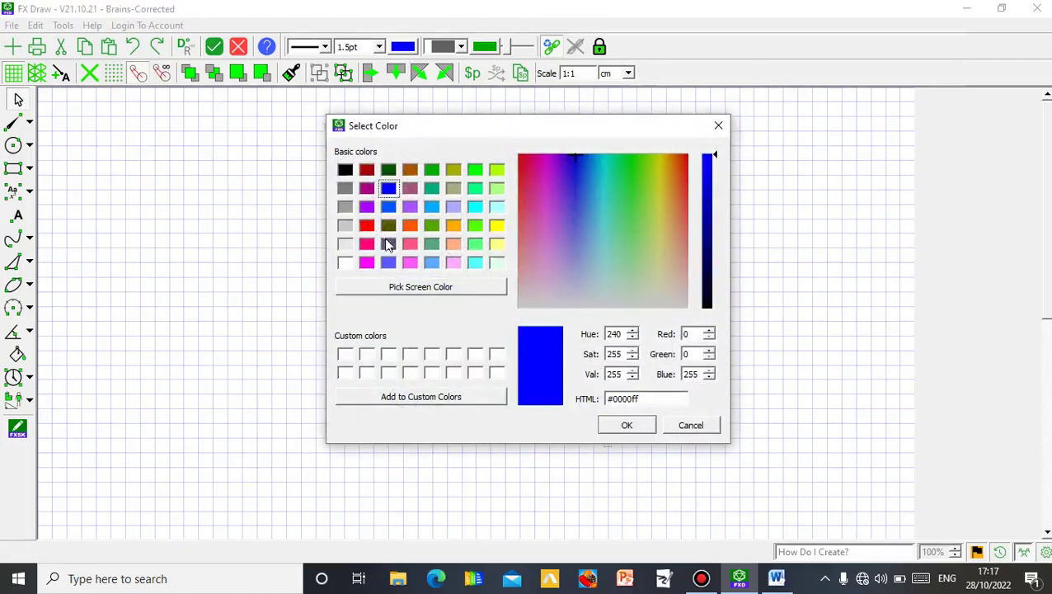
click(368, 262)
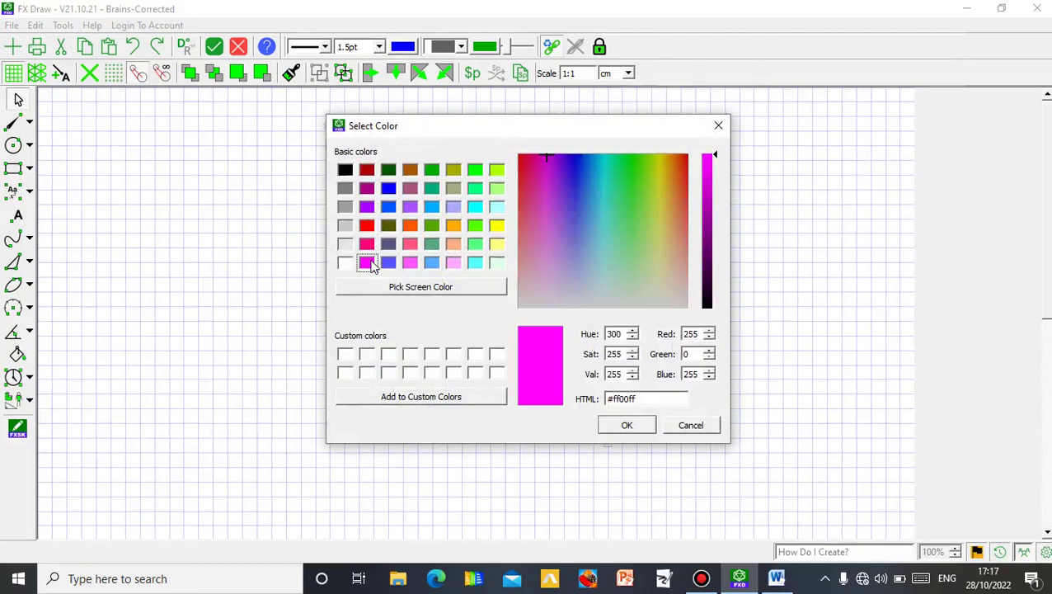
click(626, 426)
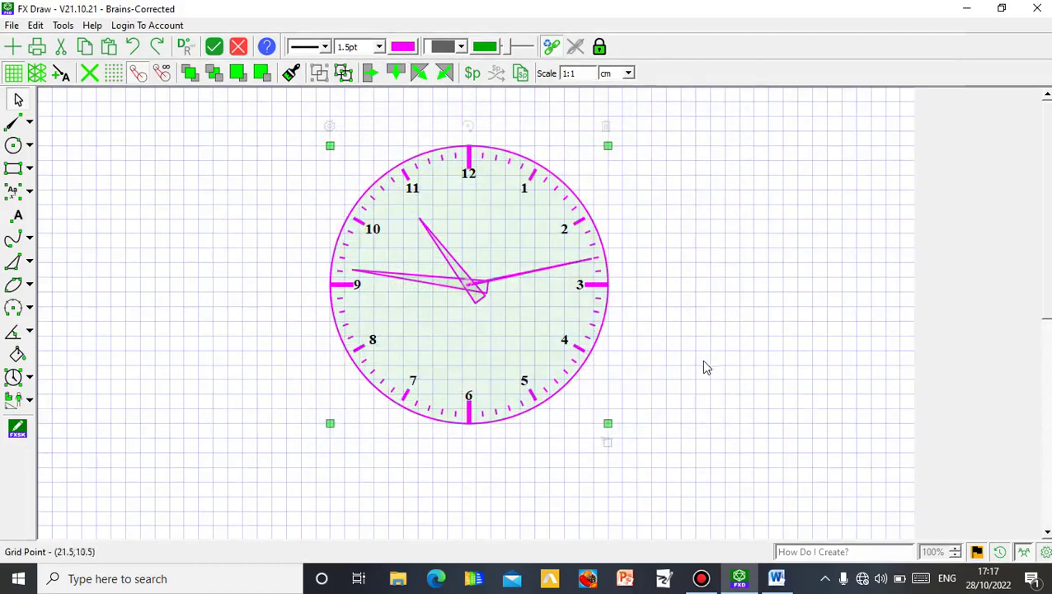
click(701, 358)
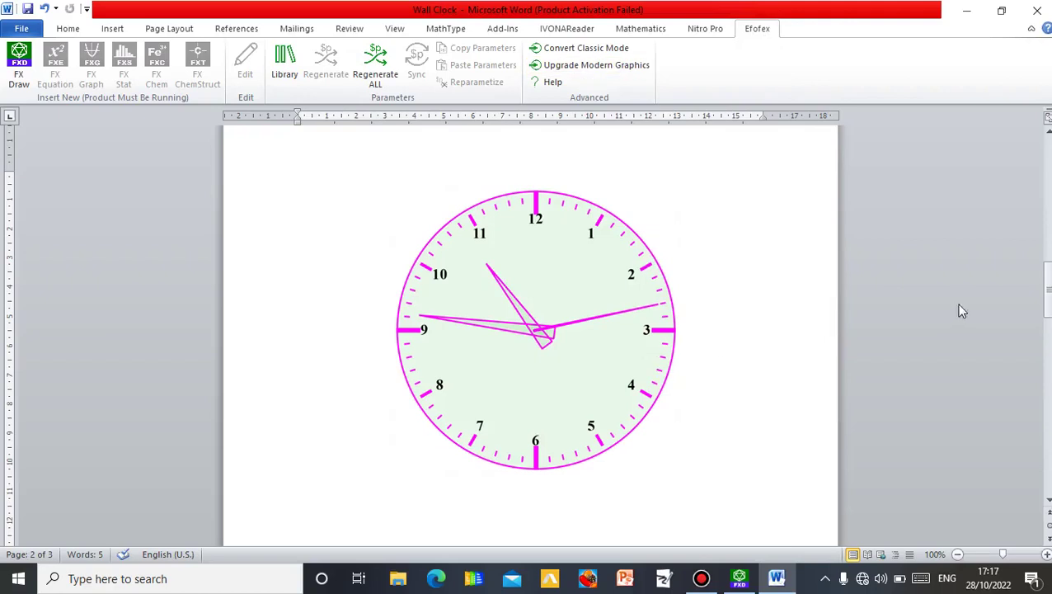
drag(1049, 291, 1049, 190)
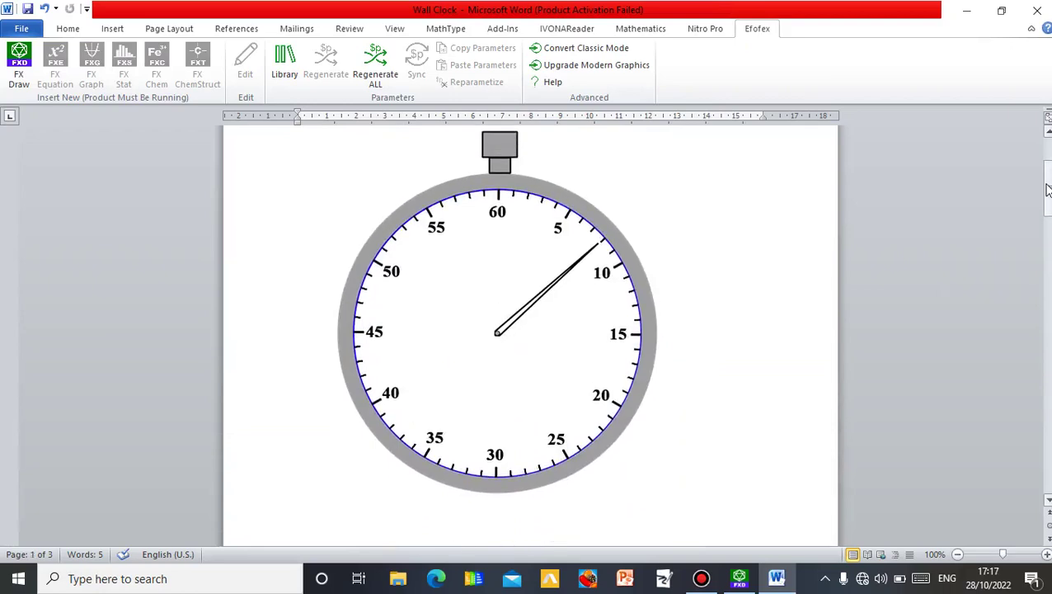